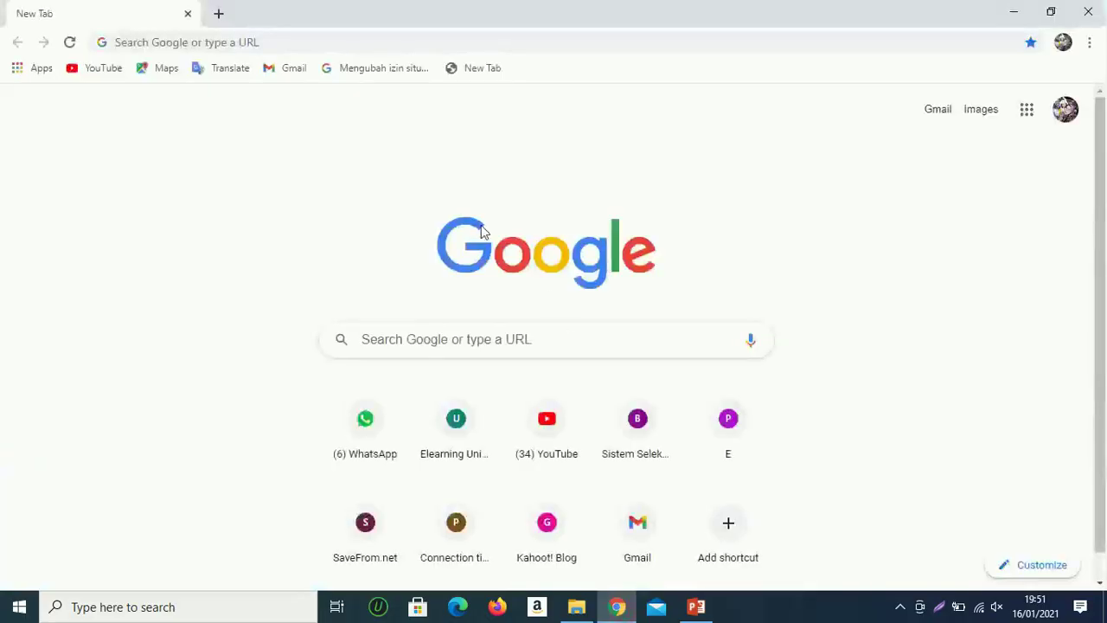
Open Google Drive, create a blank Google Form, and dismiss the introductory tip
left_click(1027, 112)
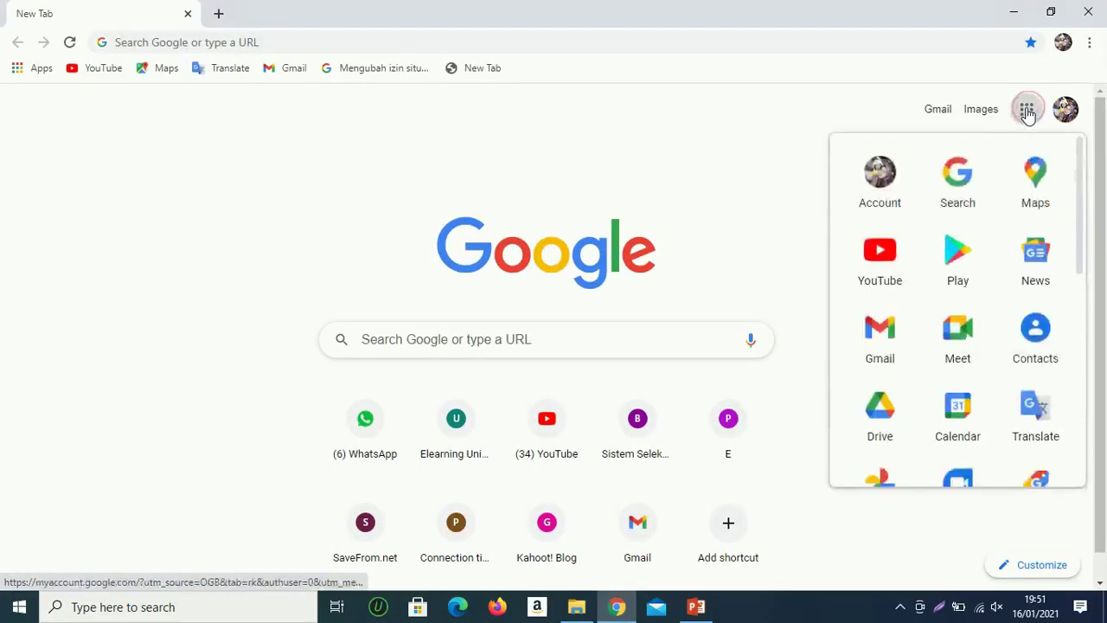
left_click(881, 408)
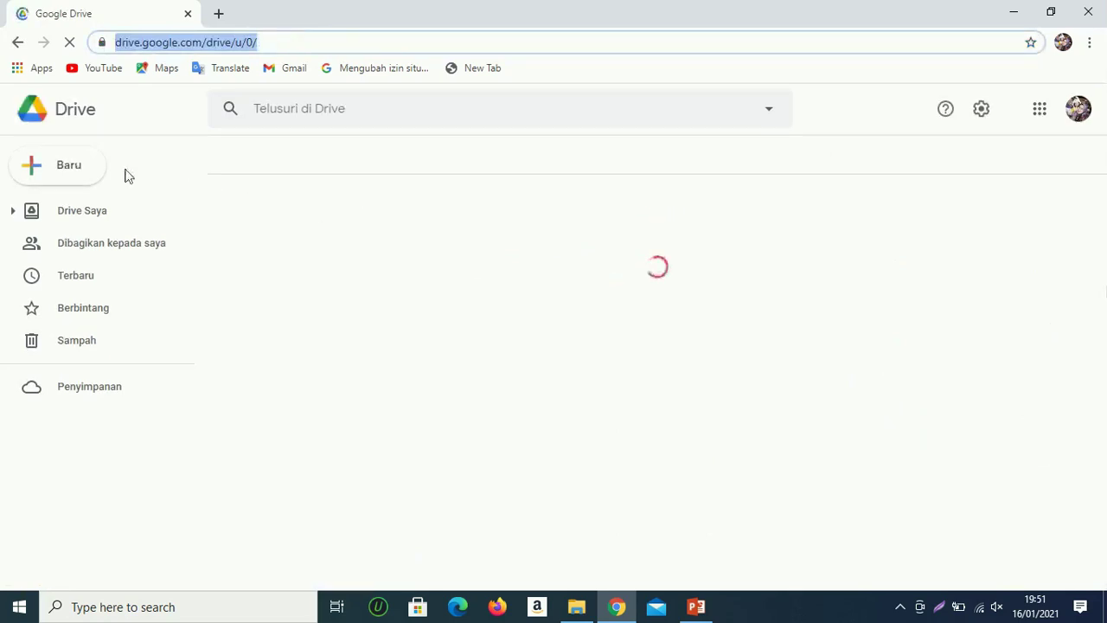
left_click(43, 167)
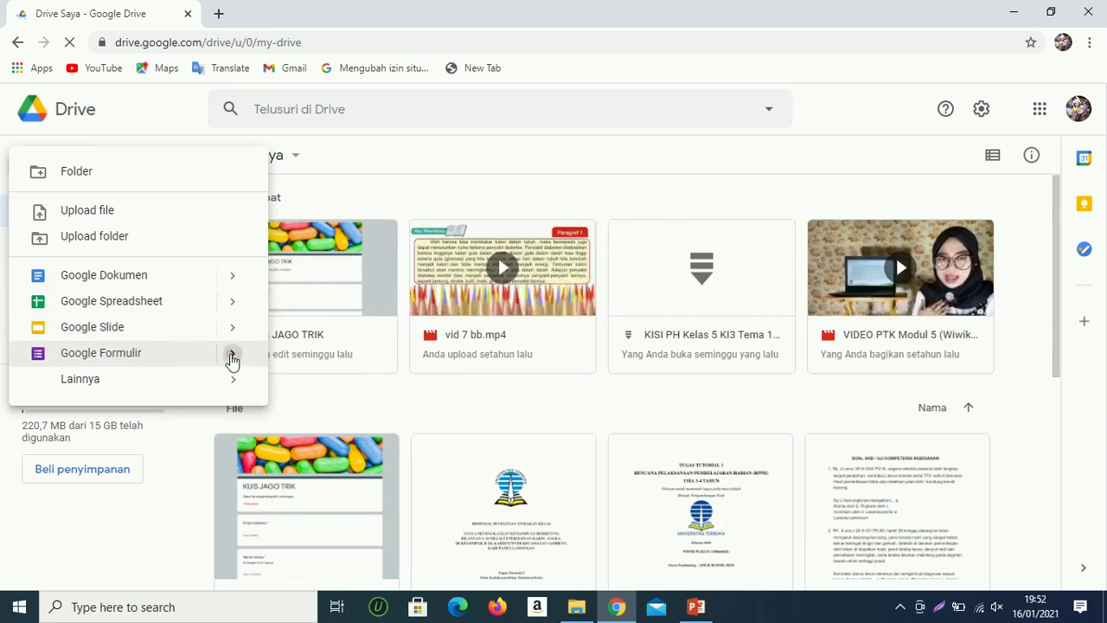
mouse_move(234, 354)
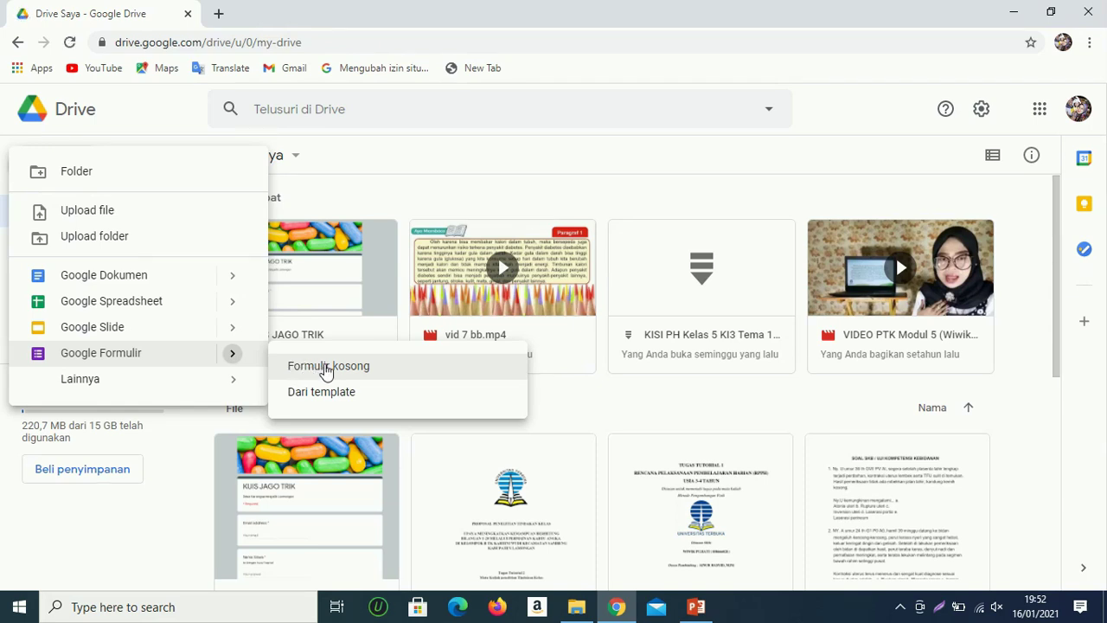
left_click(326, 368)
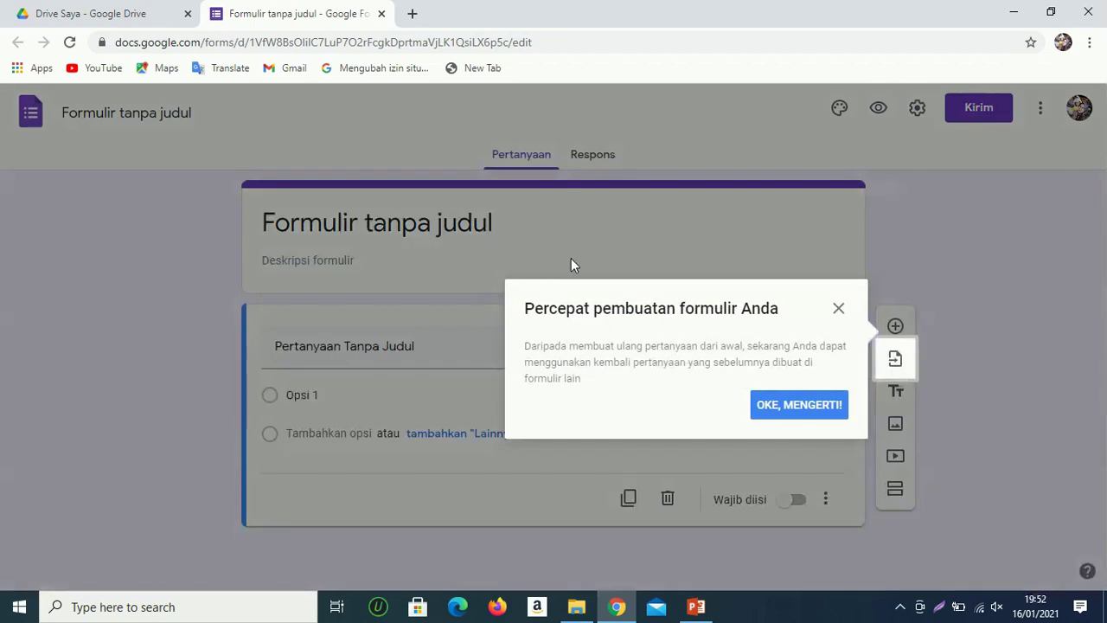
left_click(835, 311)
Title the form "JAGO TRIK" and enter the description "JAGONYA TRIK UNIK DAN MENARIK"
left_click(382, 224)
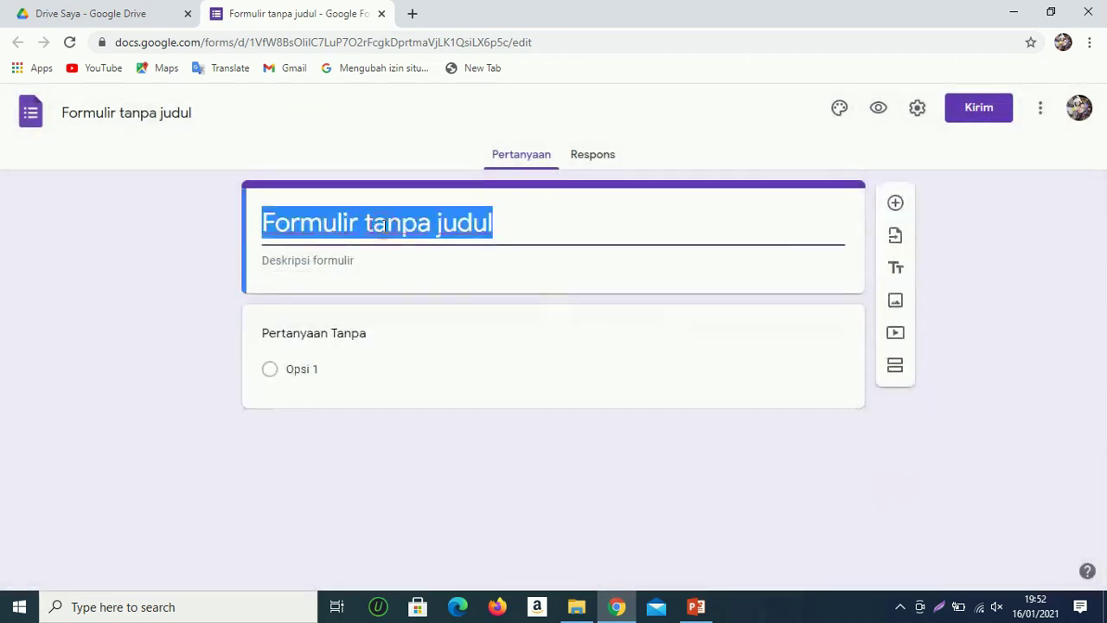
key("Caps_Lock")
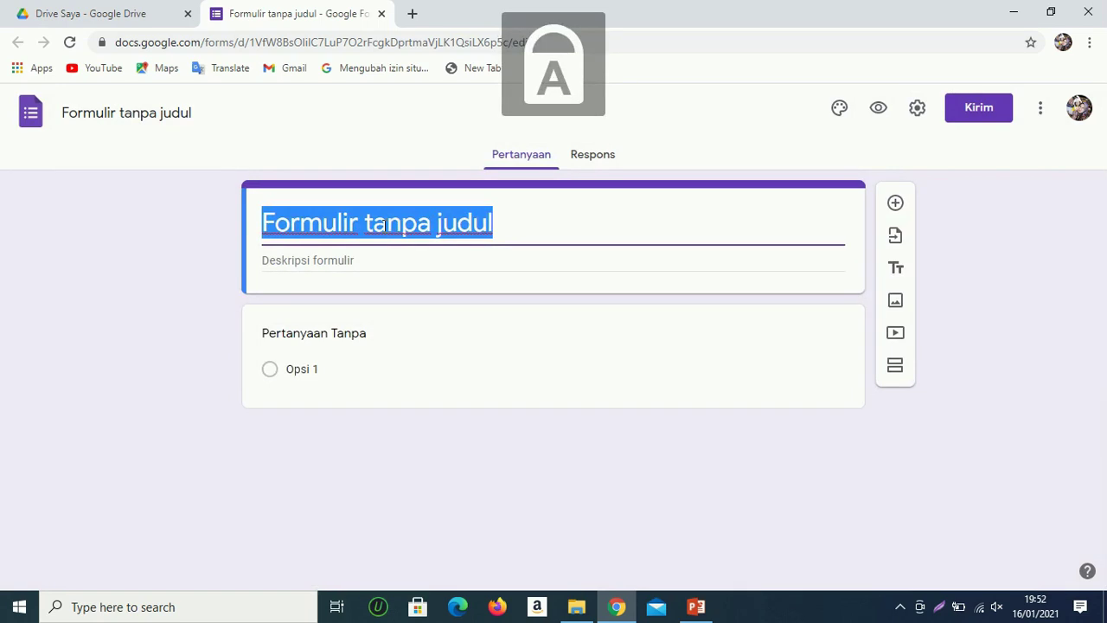
type("JAGO TRIK")
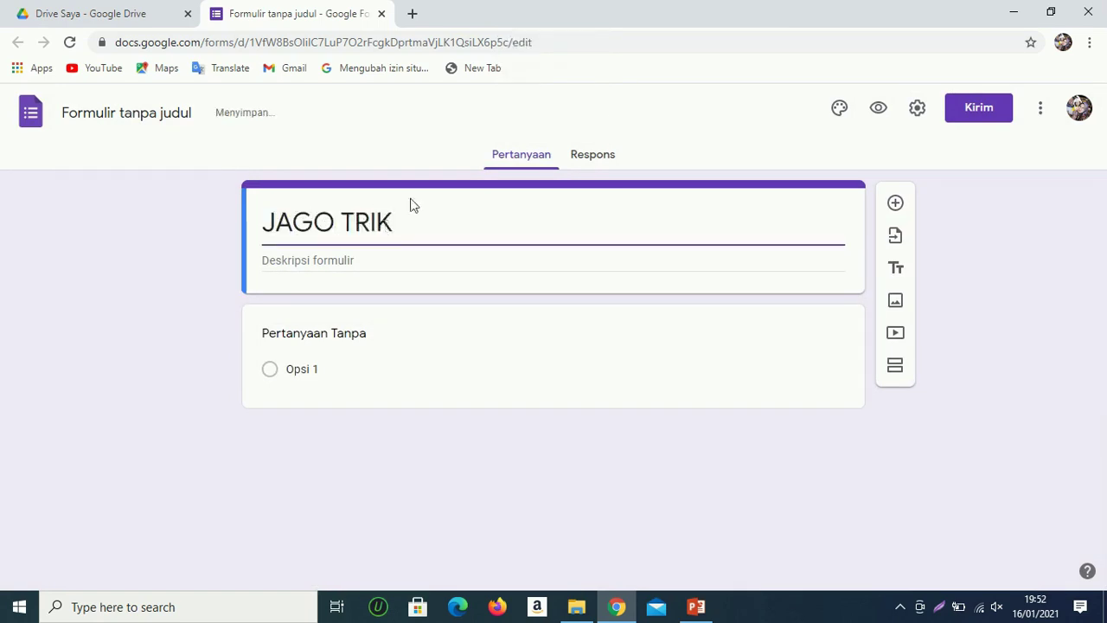
left_click(329, 258)
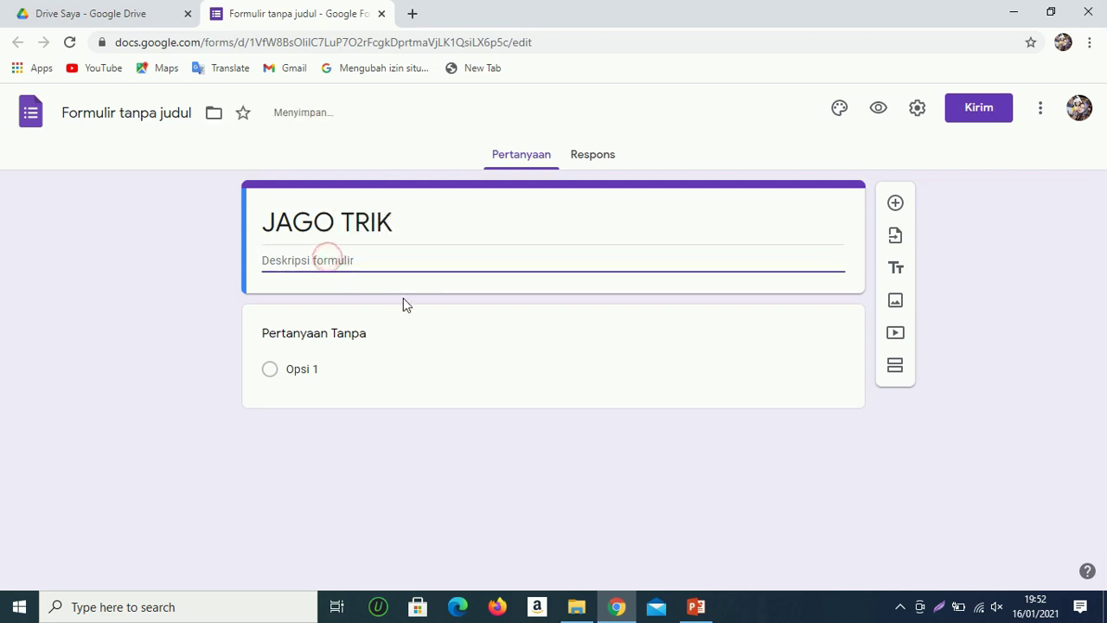
type("JAG")
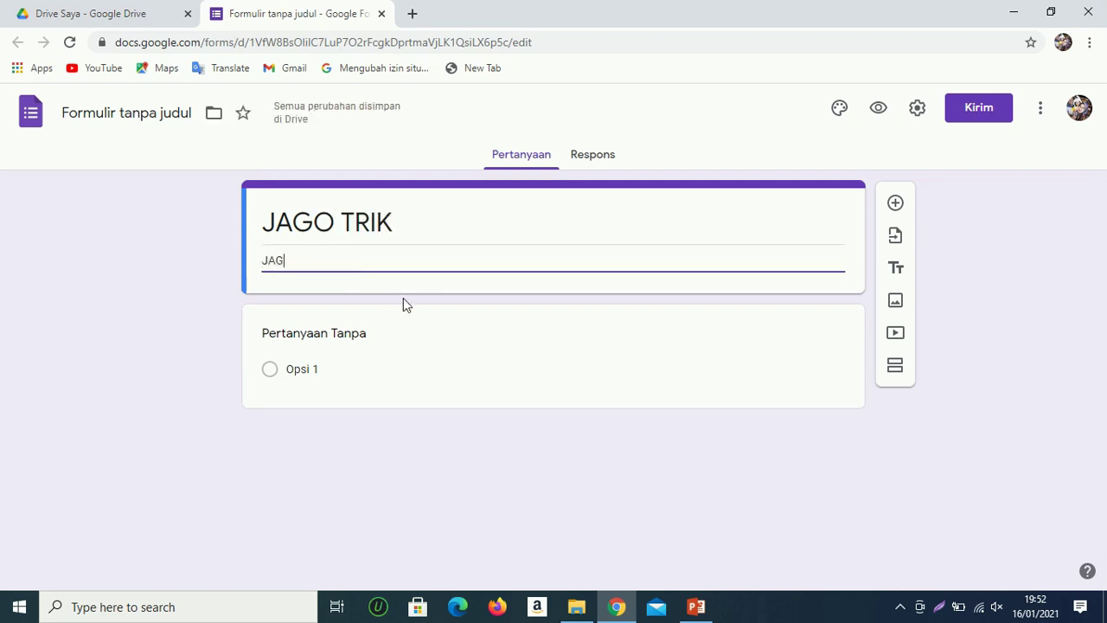
type("ONYA TRIK UNIK DAN MENARIK")
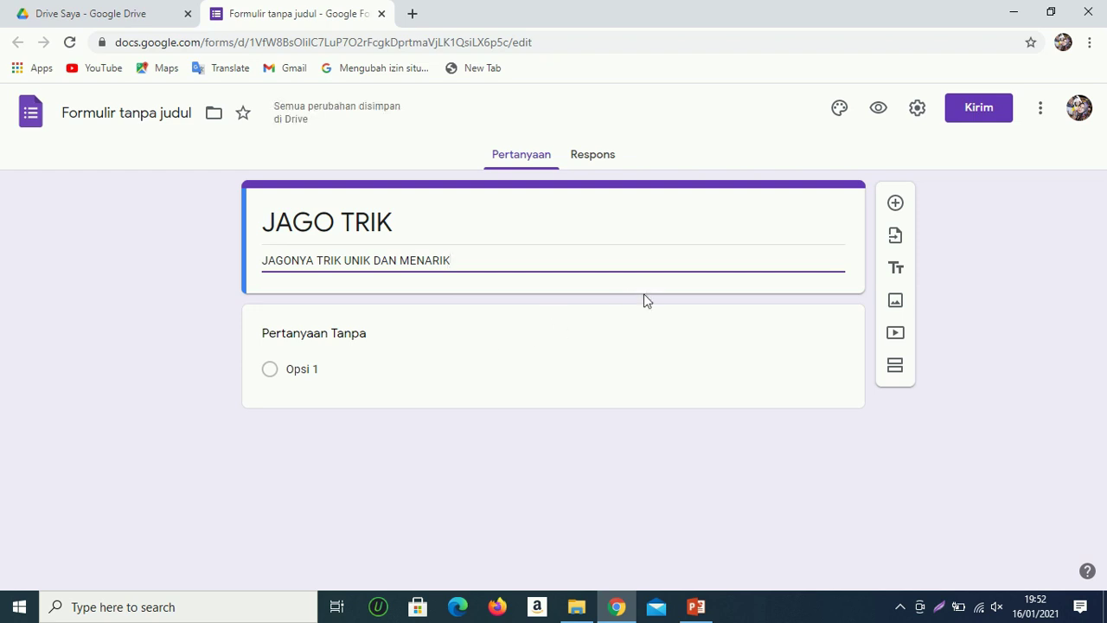
Turn the form into a quiz with "Jadikan ini sebagai kuis" and save the setting
left_click(918, 113)
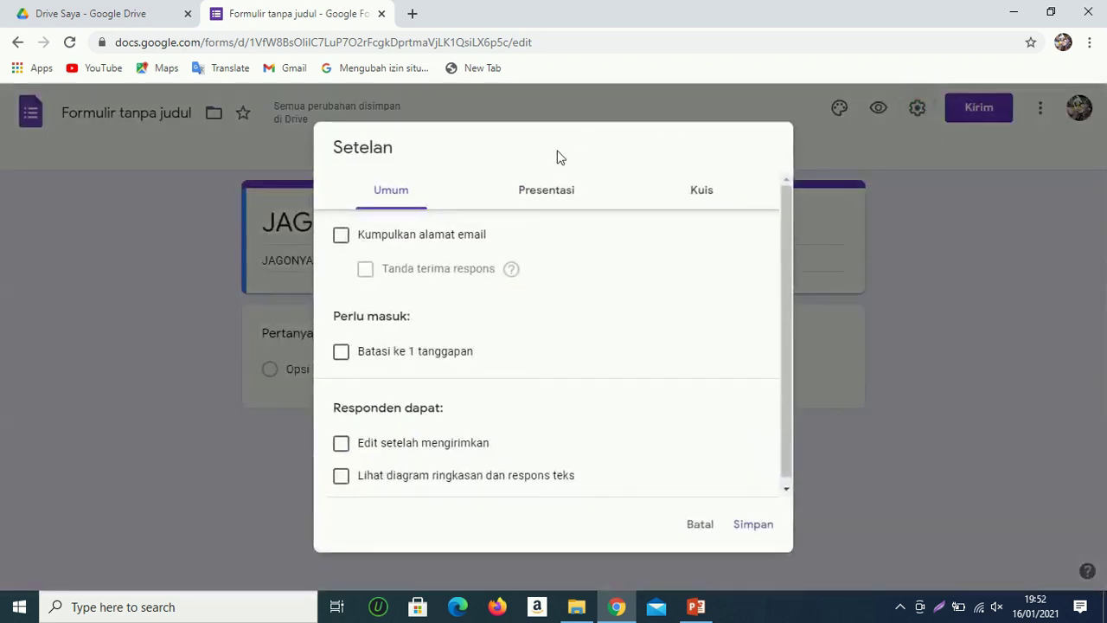
left_click(702, 190)
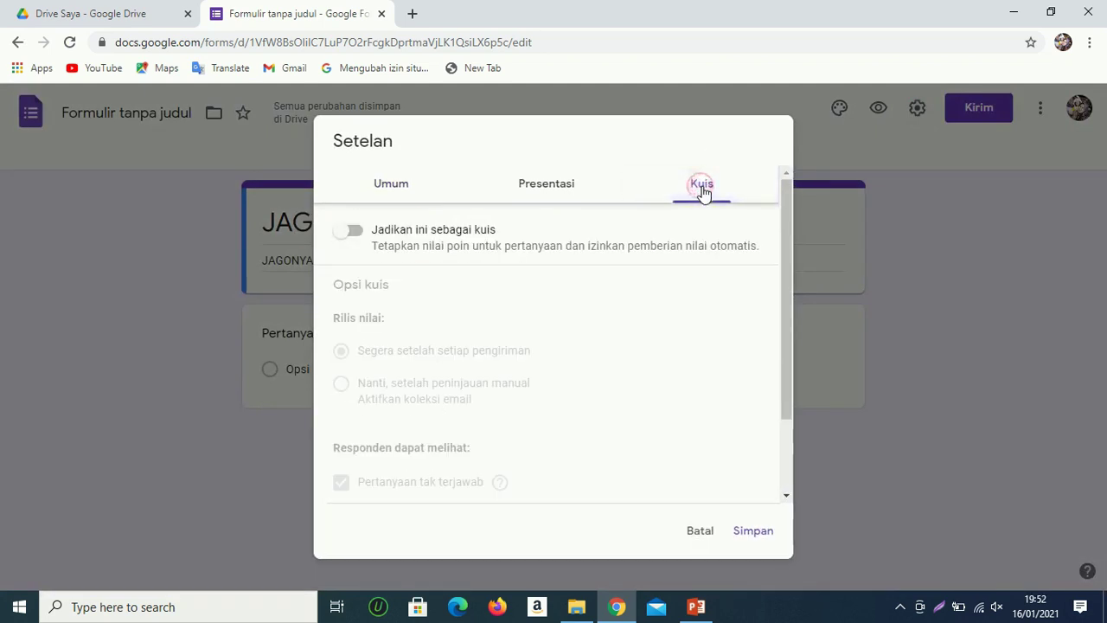
left_click(351, 232)
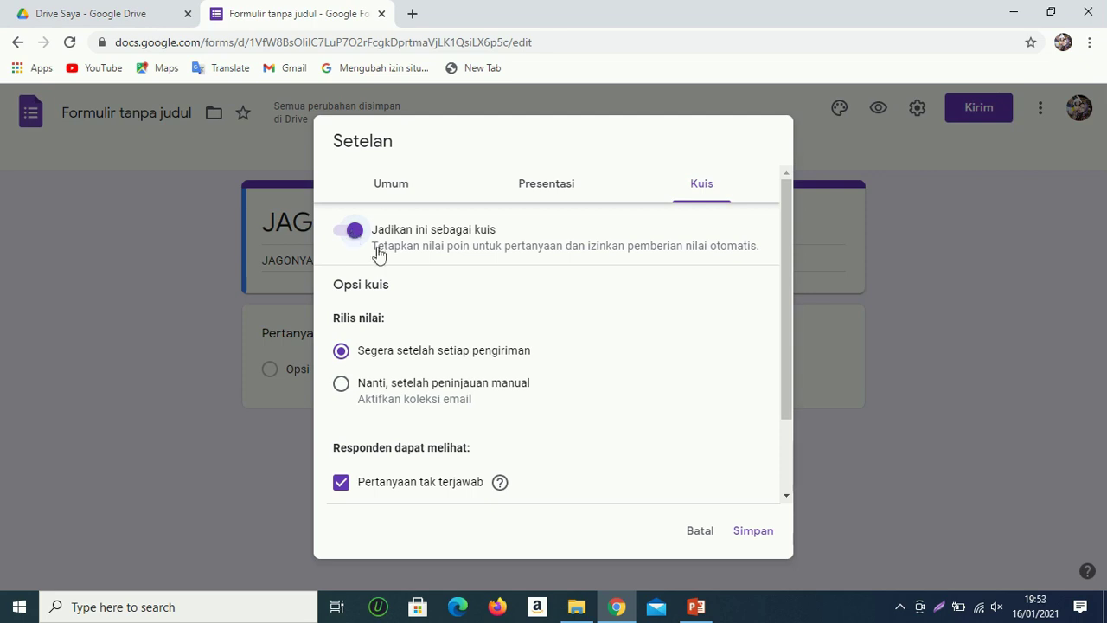
left_click(753, 531)
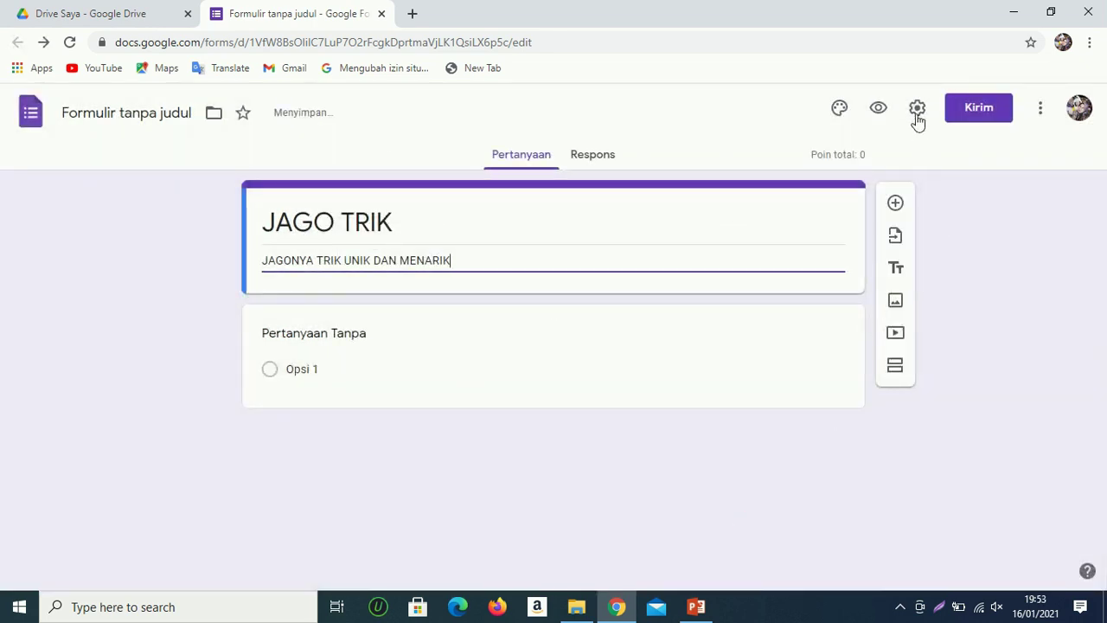
Enable "Batasi ke 1 tanggapan" in the form's general settings to limit each respondent to one response
left_click(917, 109)
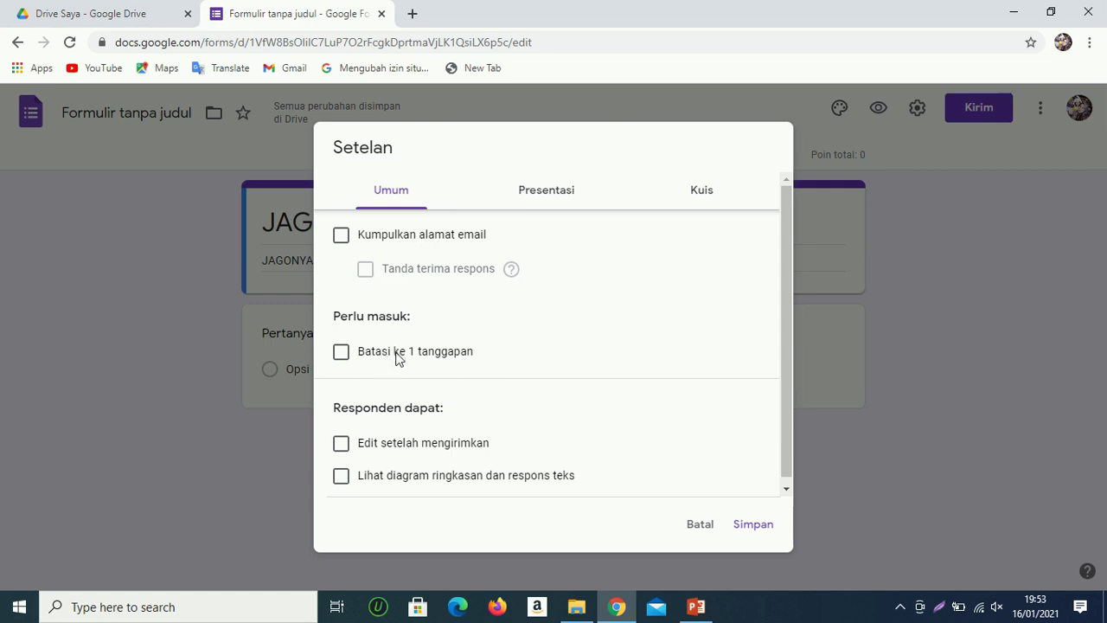
left_click(345, 353)
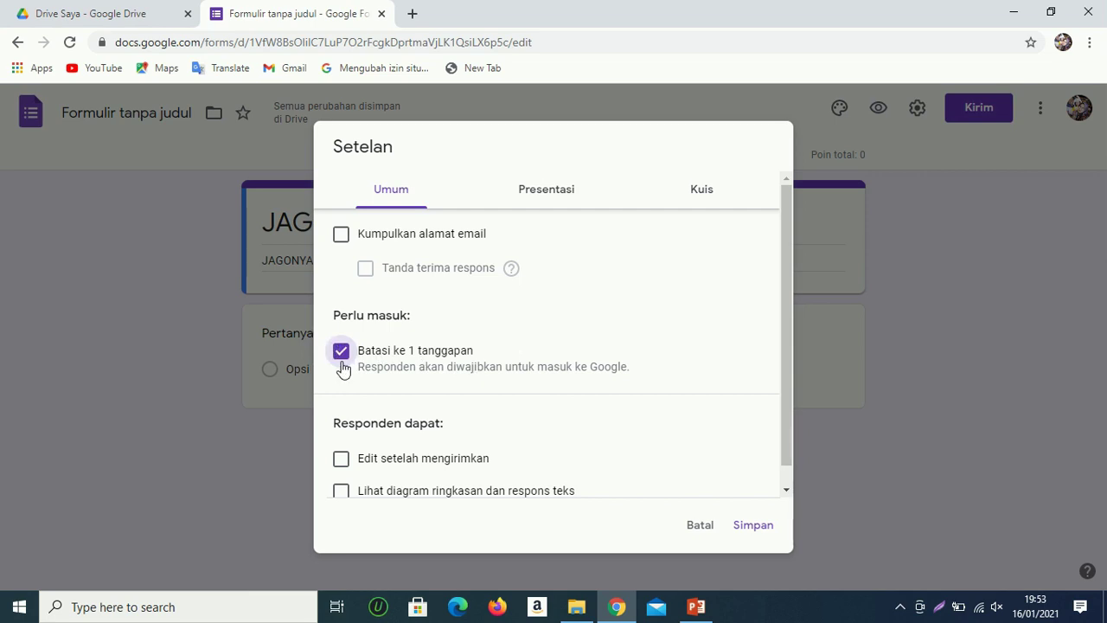
left_click_drag(788, 458, 787, 483)
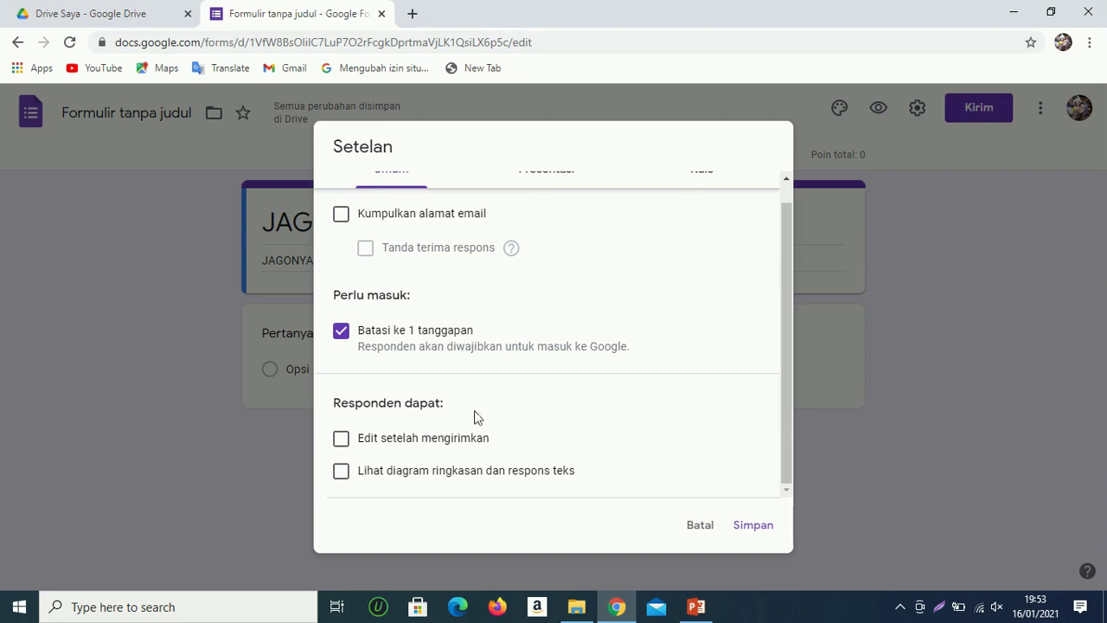
left_click_drag(792, 440, 786, 422)
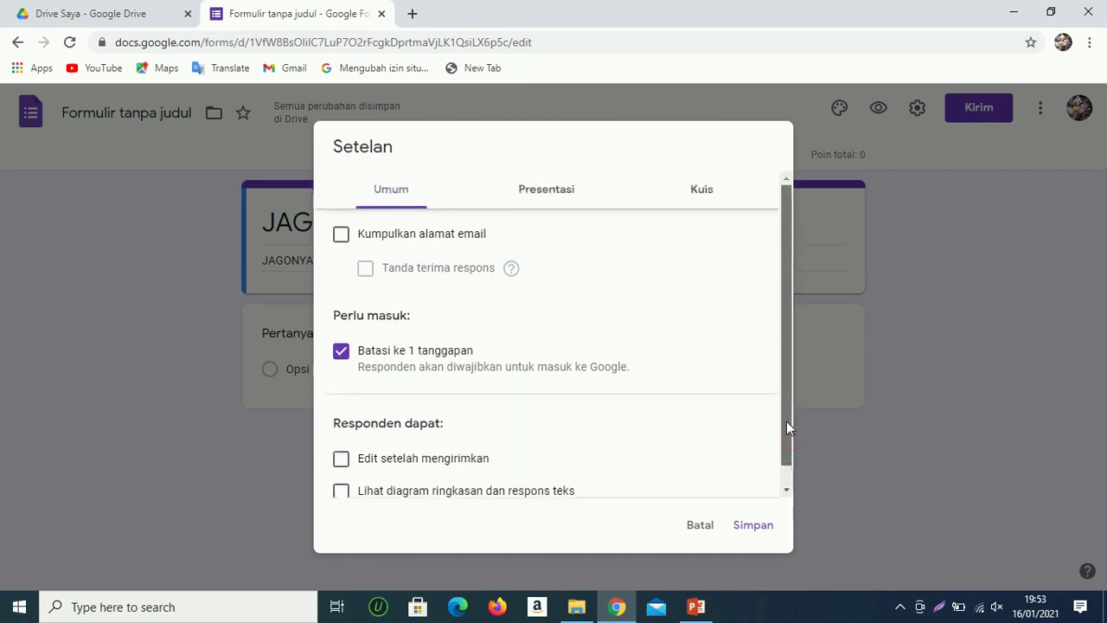
Enable "Tampilkan status progres" in the form's presentation settings and save the settings
left_click(529, 192)
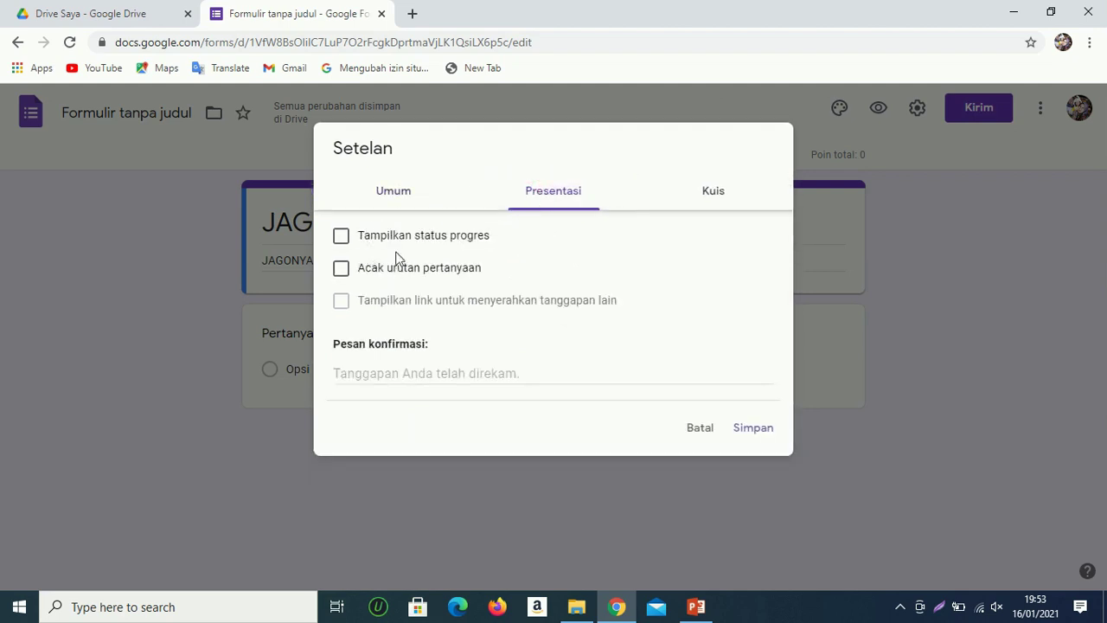
left_click(367, 241)
left_click(381, 201)
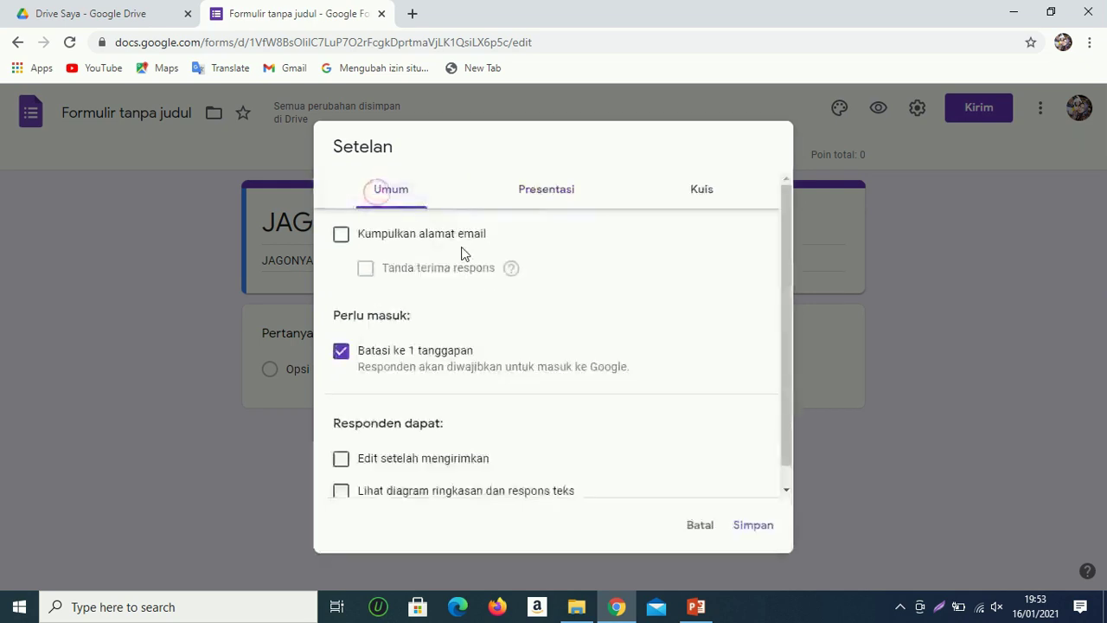
left_click(524, 189)
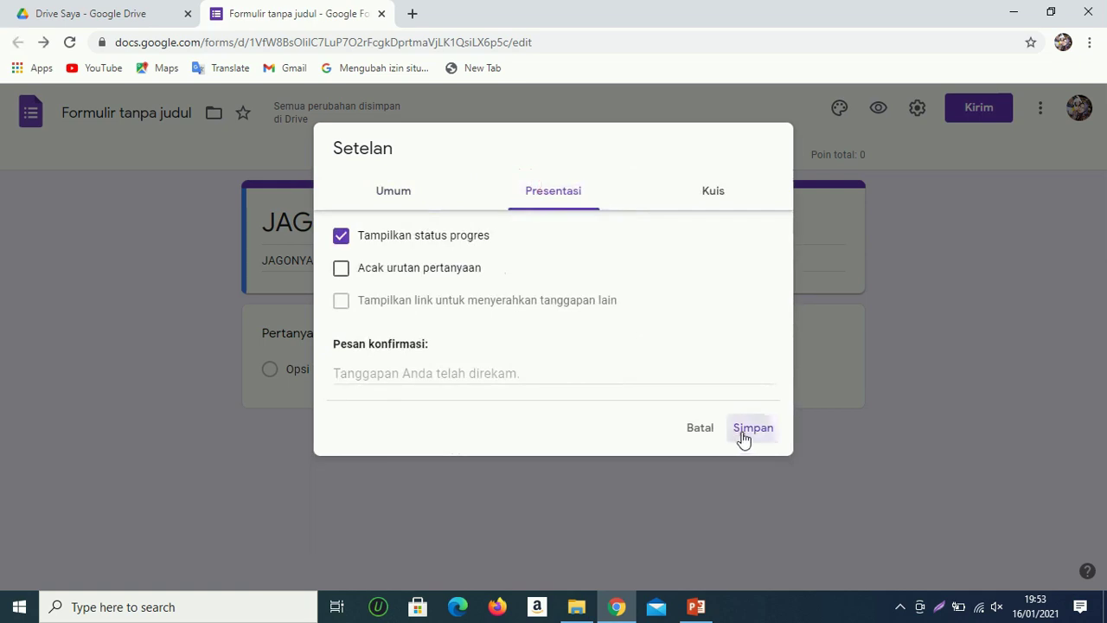
left_click(743, 437)
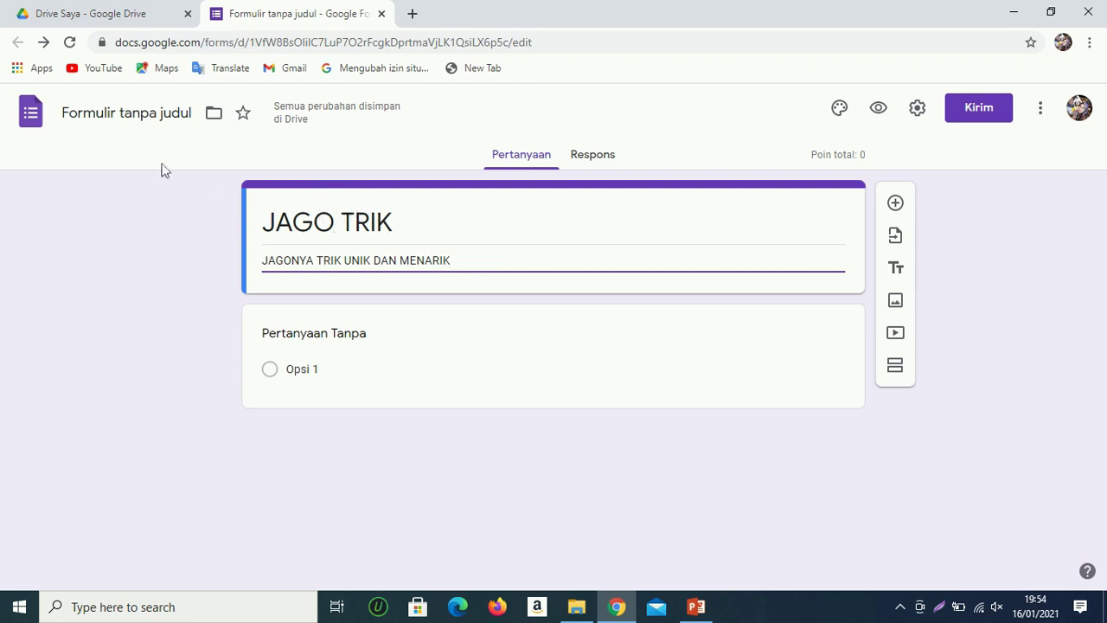
Rename the untitled form file to match the form title, "JAGO TRIK"
left_click(119, 115)
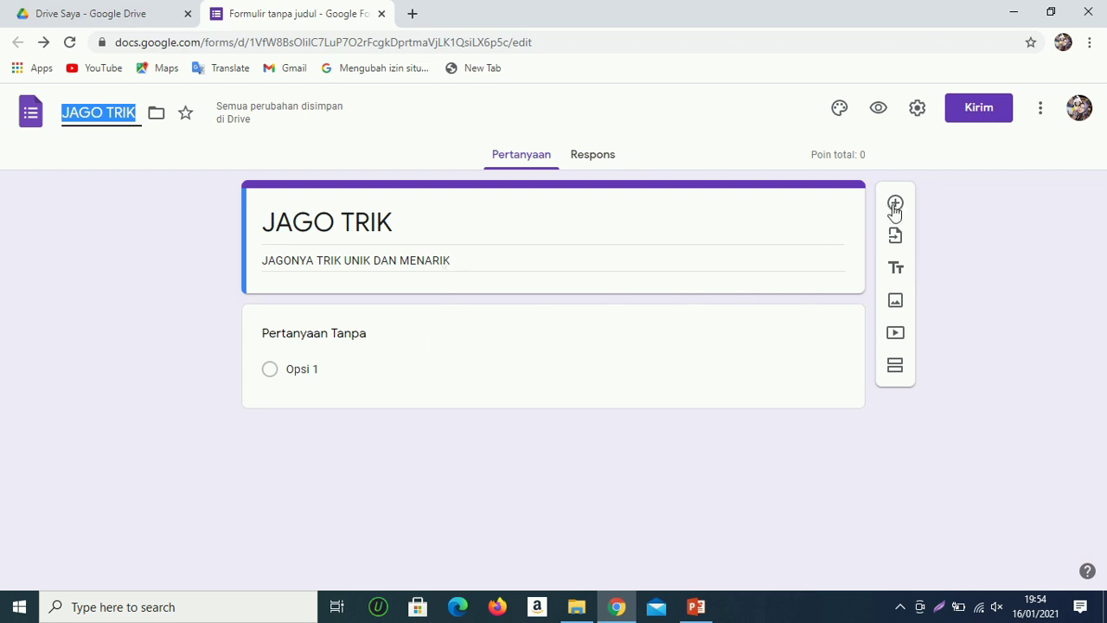
Make the first question a required short-answer question (Jawaban singkat) titled "NAMA SISWA"
left_click(519, 344)
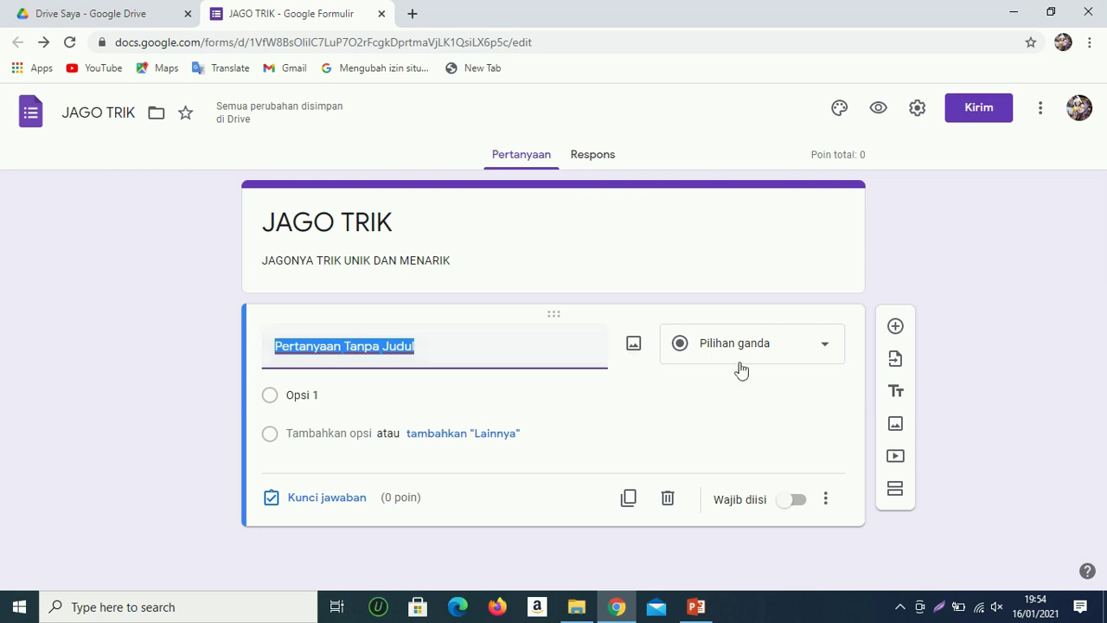
left_click(830, 351)
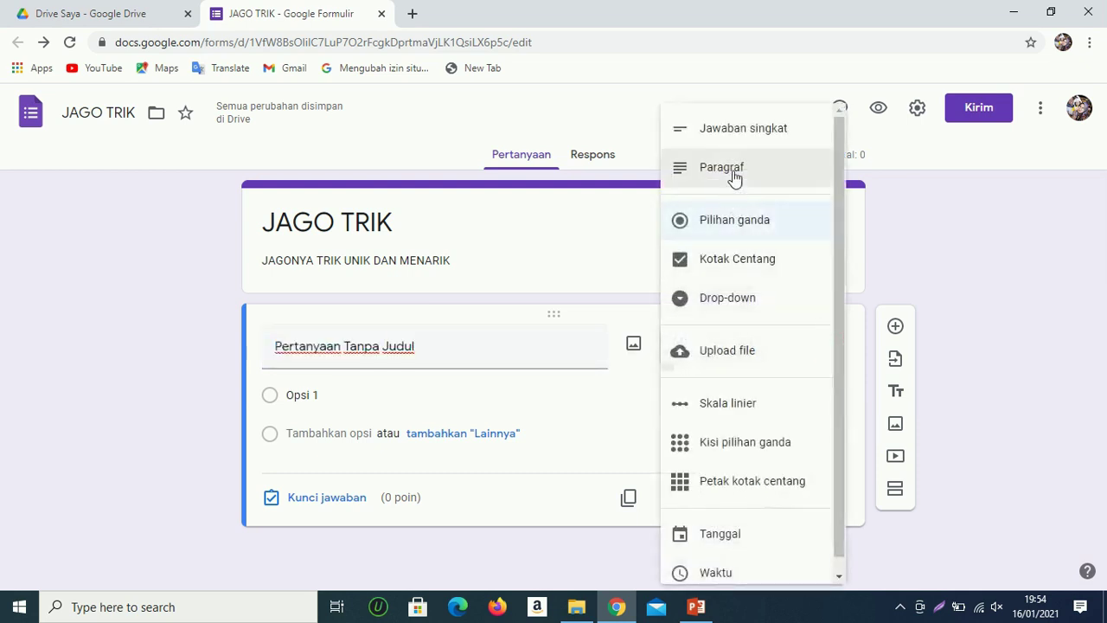
left_click(731, 129)
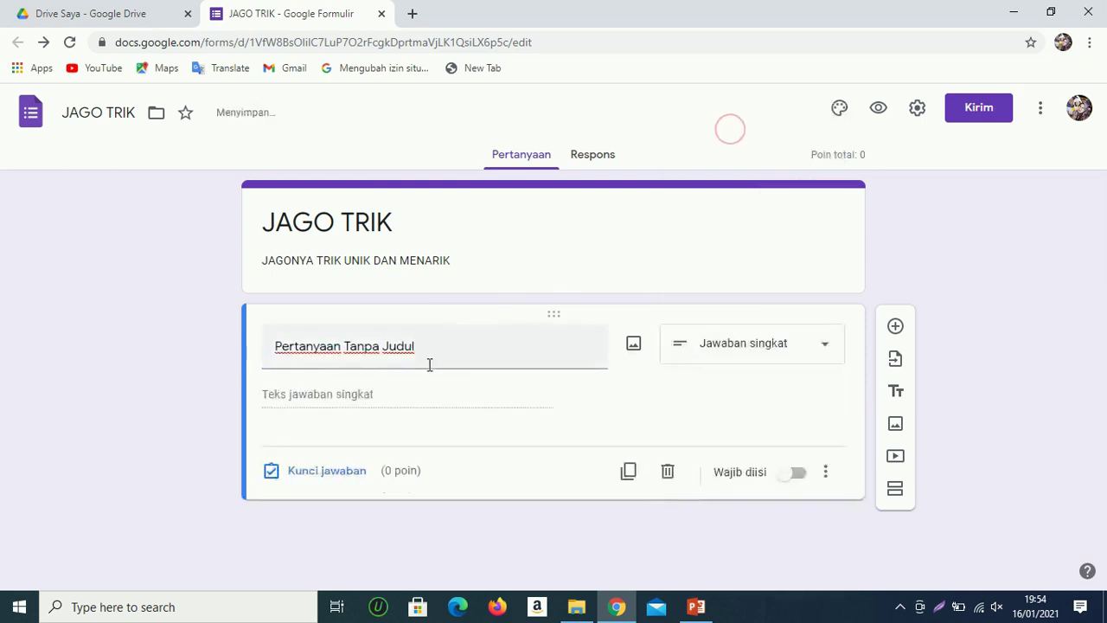
triple_click(372, 352)
type("NAMA")
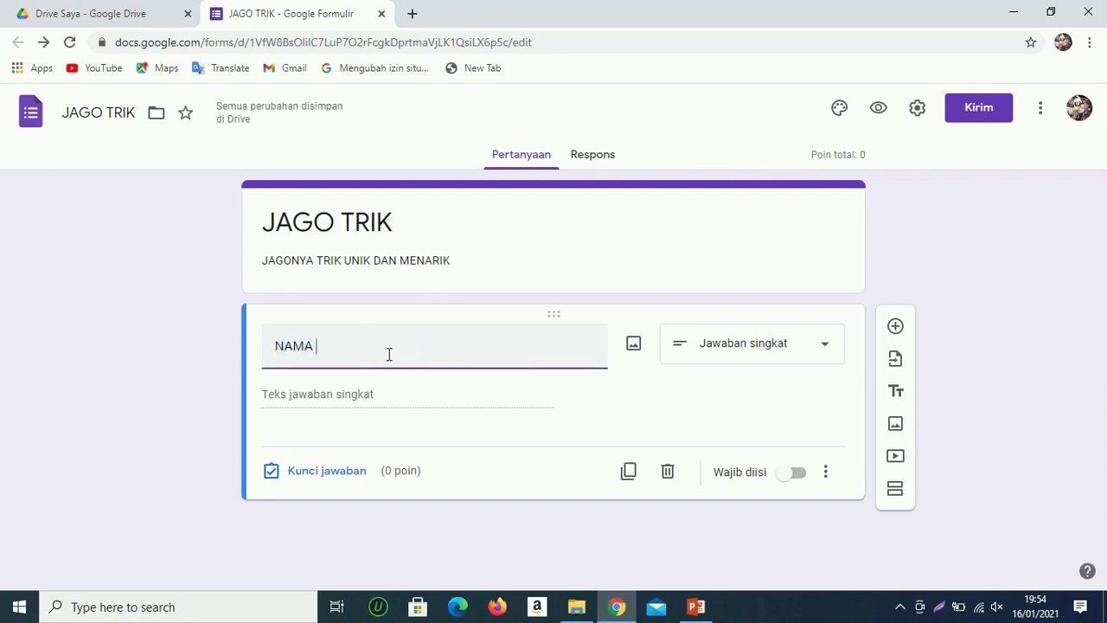
type(" SISWA")
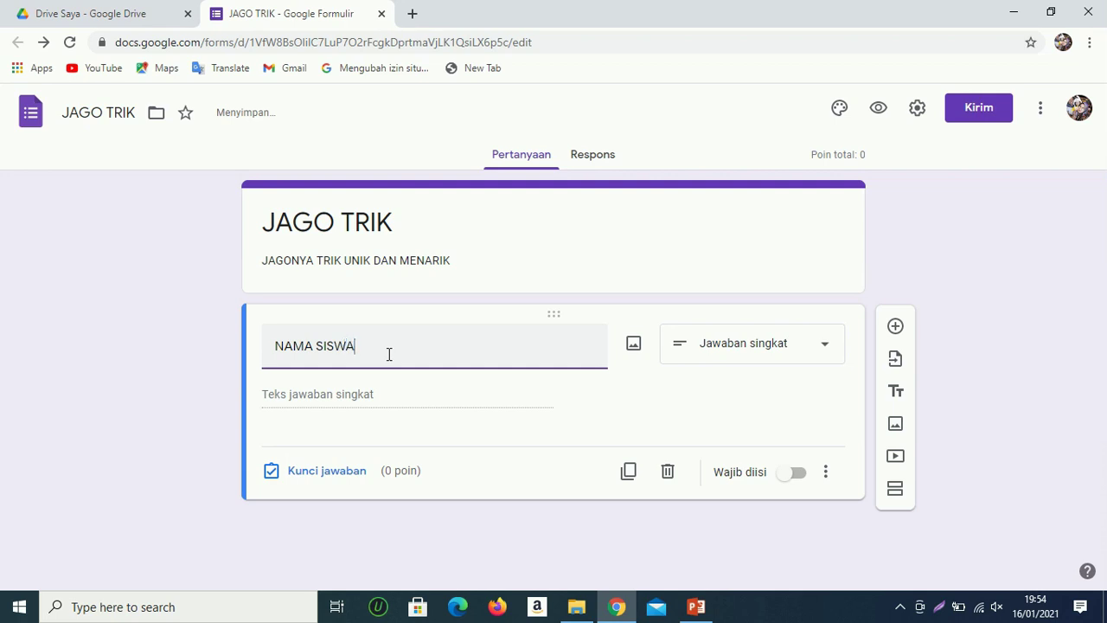
left_click(363, 390)
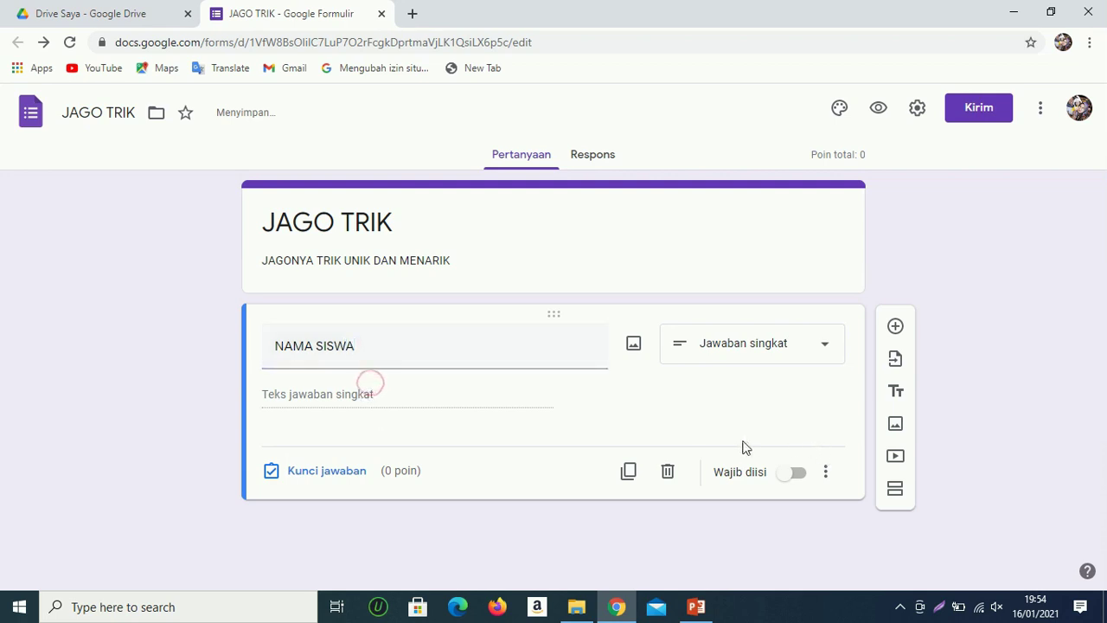
left_click(799, 487)
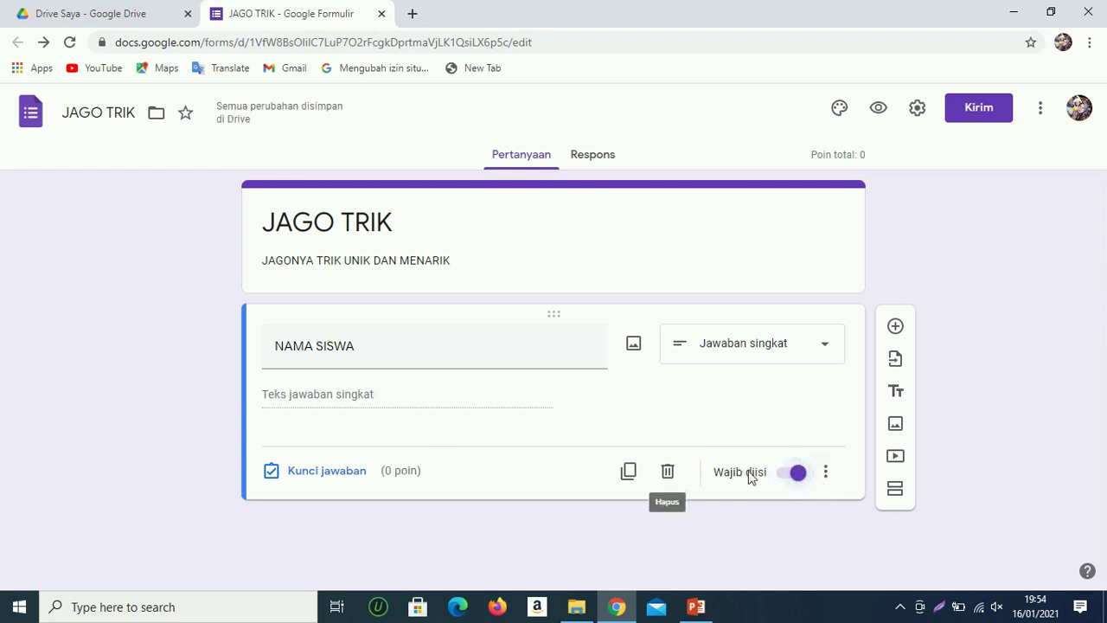
Add the description "Tulis dengan huruf kapital" to the NAMA SISWA question
left_click(826, 472)
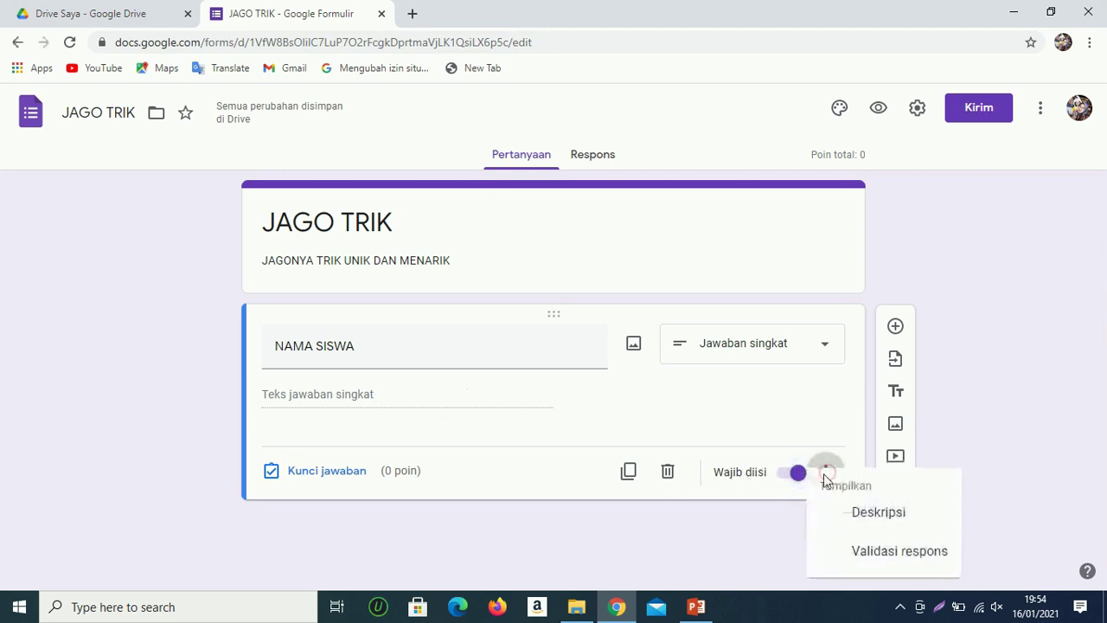
left_click(866, 515)
key("Caps_Lock")
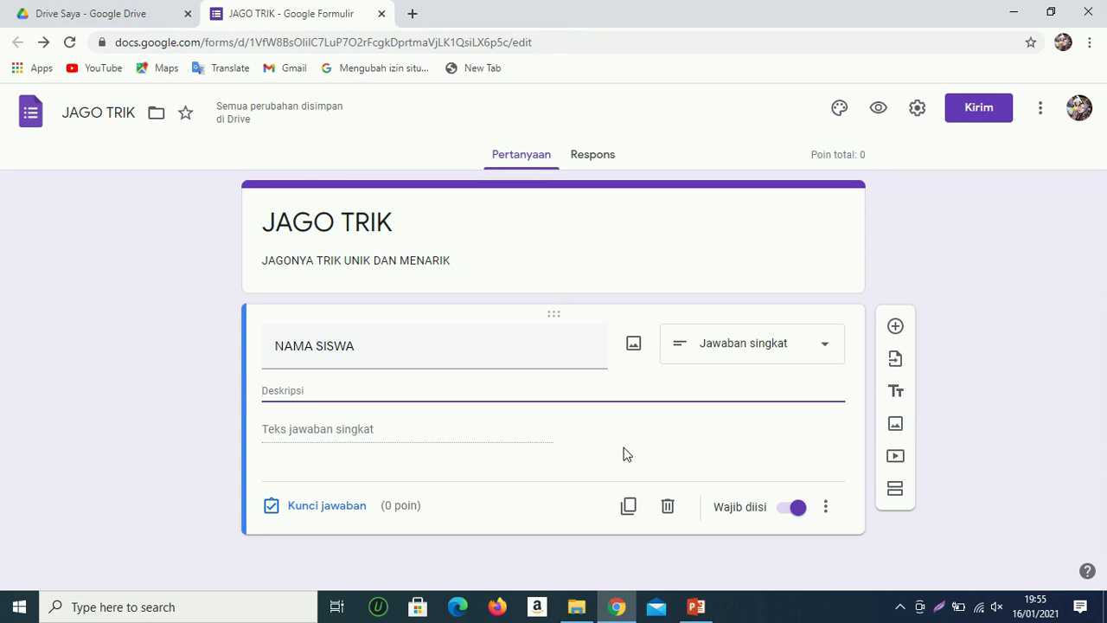
type("Tulis dengan huruf ")
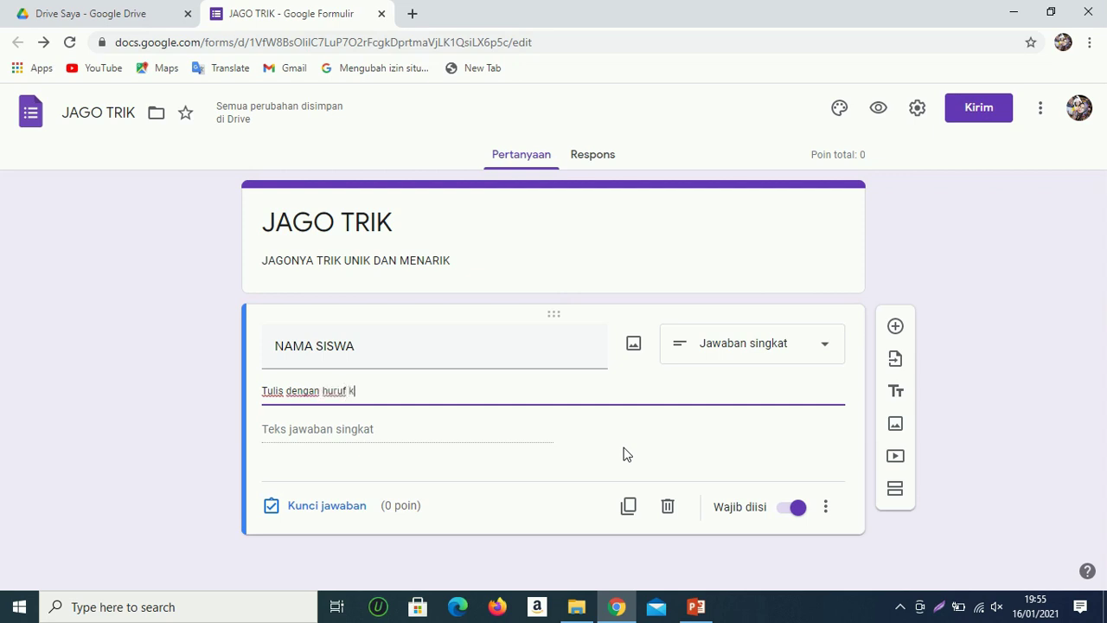
type("kapitl")
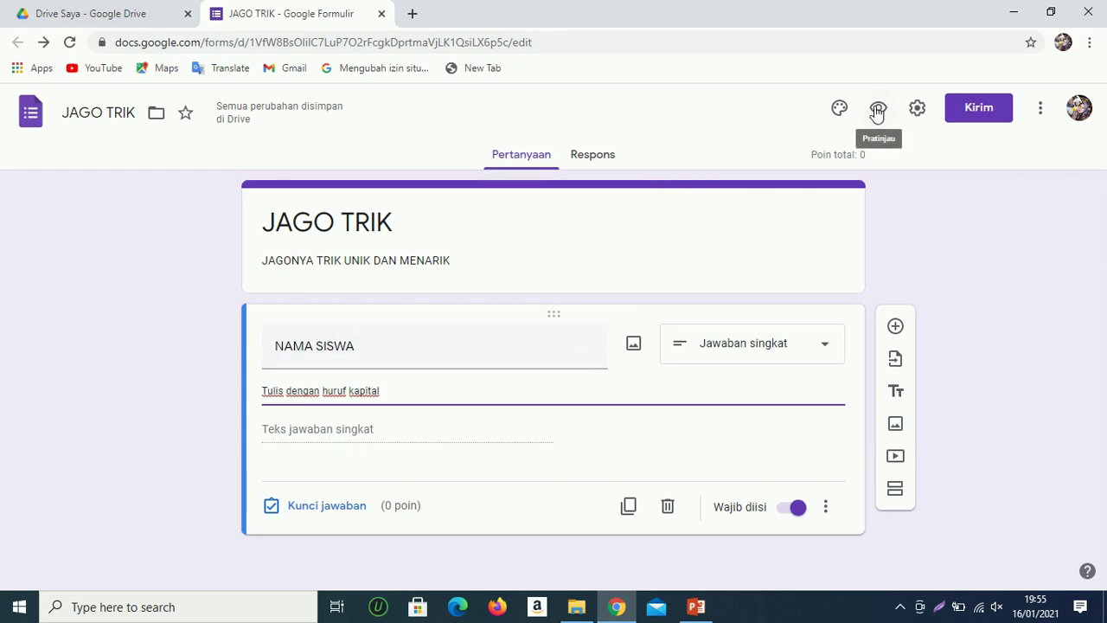
Preview the form, try the sample answer "aaaaa" in the NAMA SISWA field, clear it, and close the preview without submitting
left_click(878, 110)
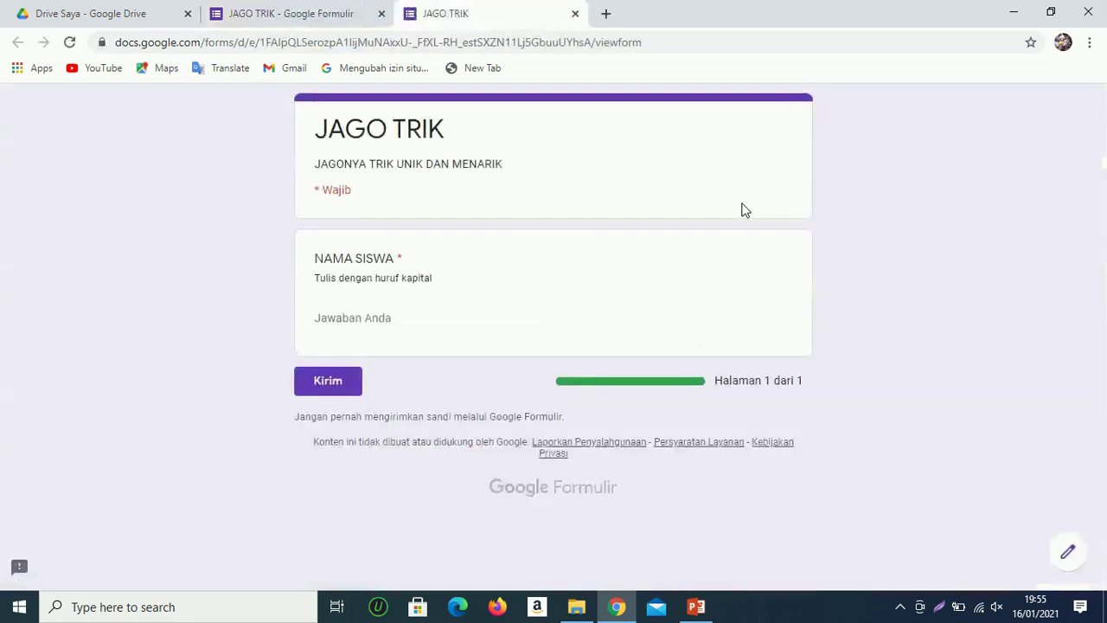
left_click(354, 318)
type("aaaaa")
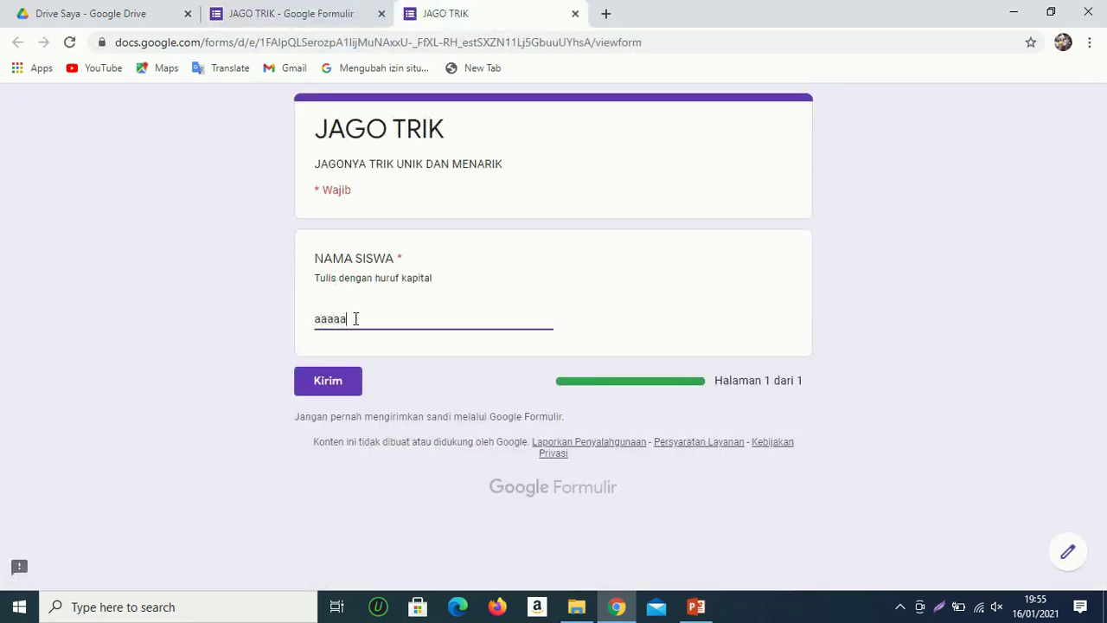
key("BackSpace")
left_click(575, 13)
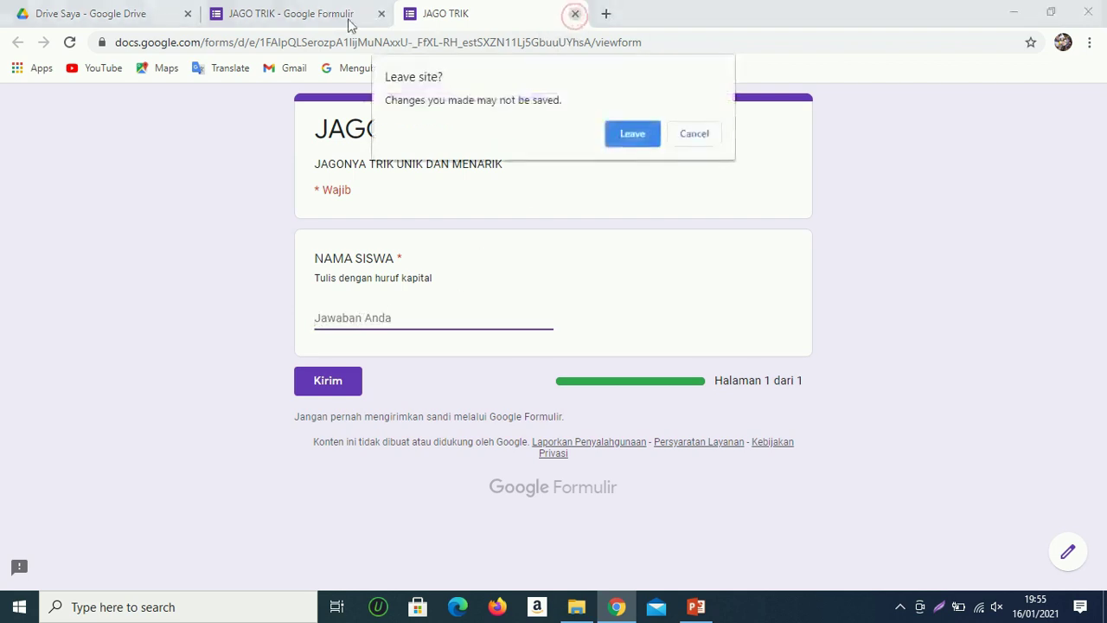
left_click(628, 138)
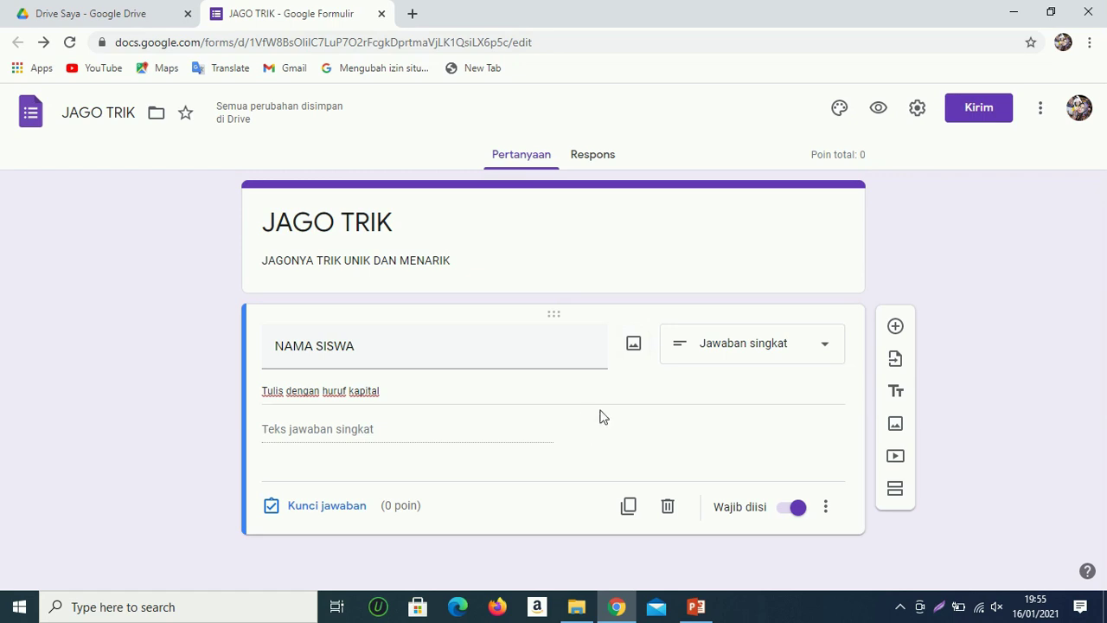
Change the NAMA SISWA question type to Drop-down and remove its description text
left_click(822, 355)
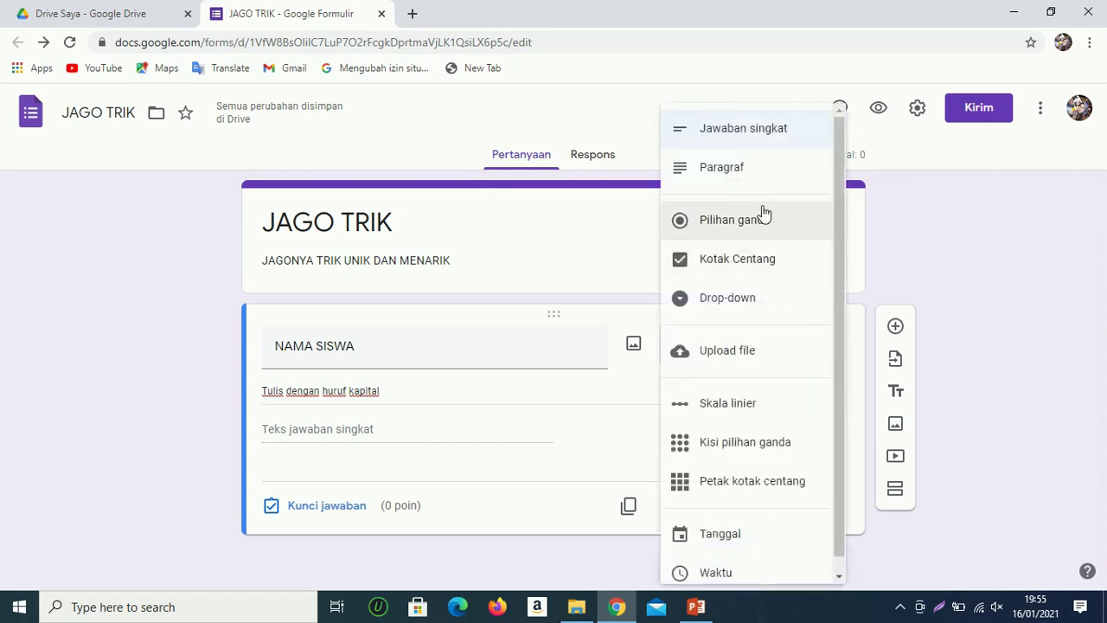
left_click(729, 306)
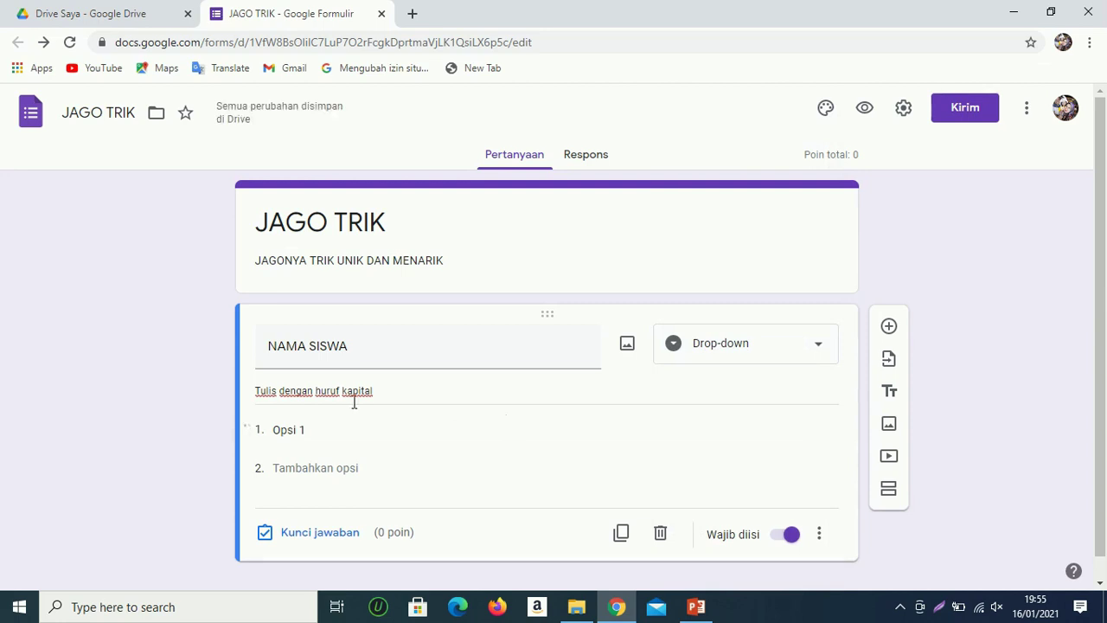
triple_click(382, 390)
key("BackSpace")
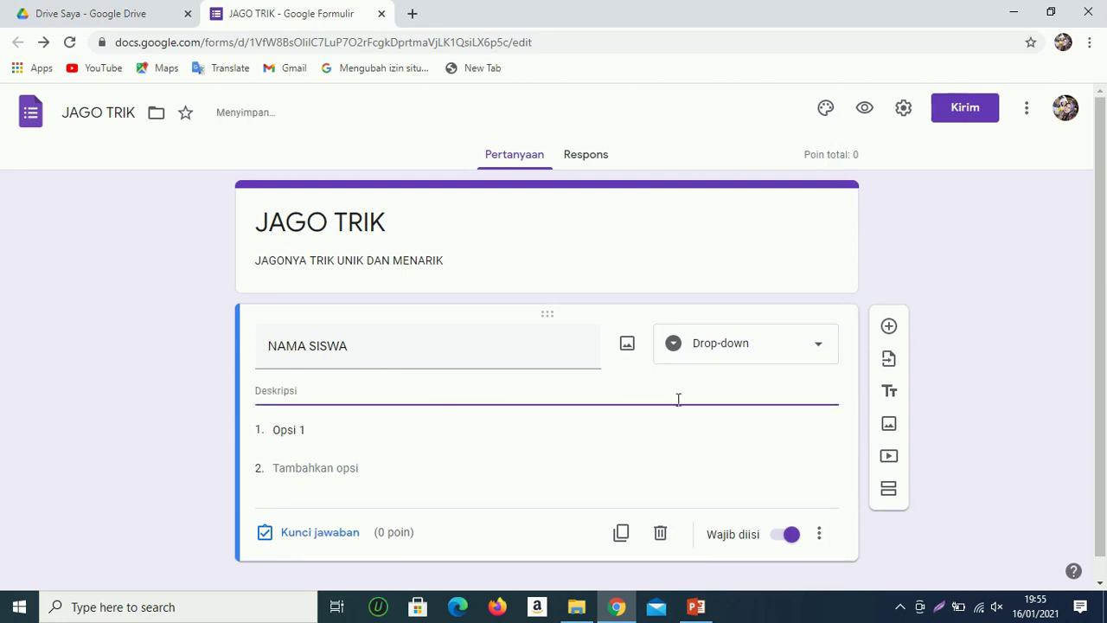
Fill the NAMA SISWA drop-down with ten options, each a student's first name in capital letters, in alphabetical order by initial
left_click(312, 431)
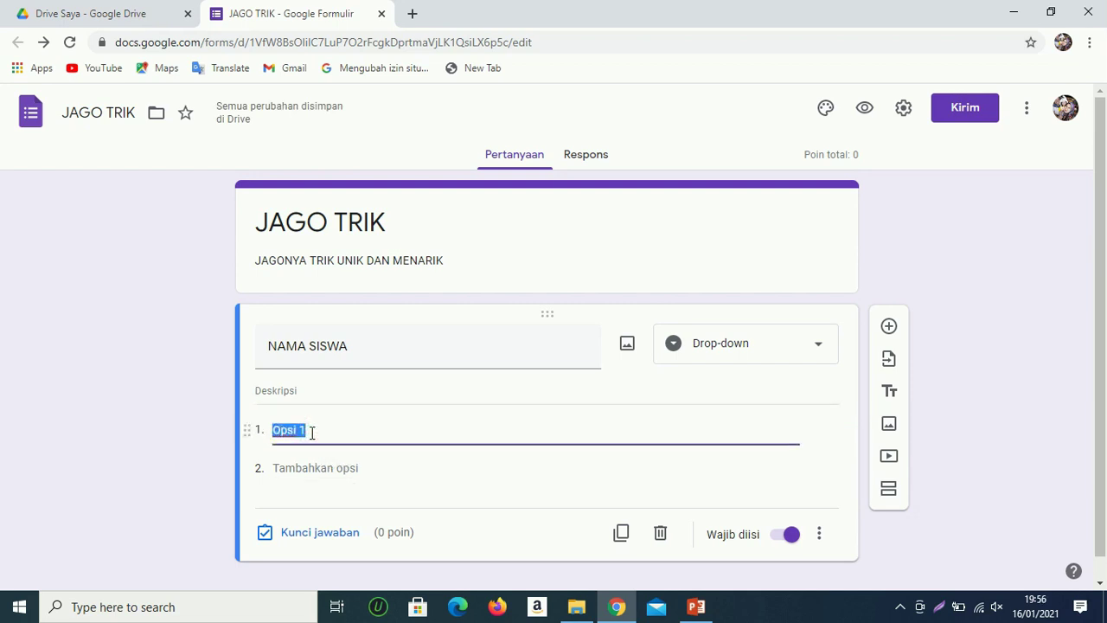
key("Caps_Lock")
type("ANI")
key("Return")
type("AGUS")
key("Return")
type("BEN")
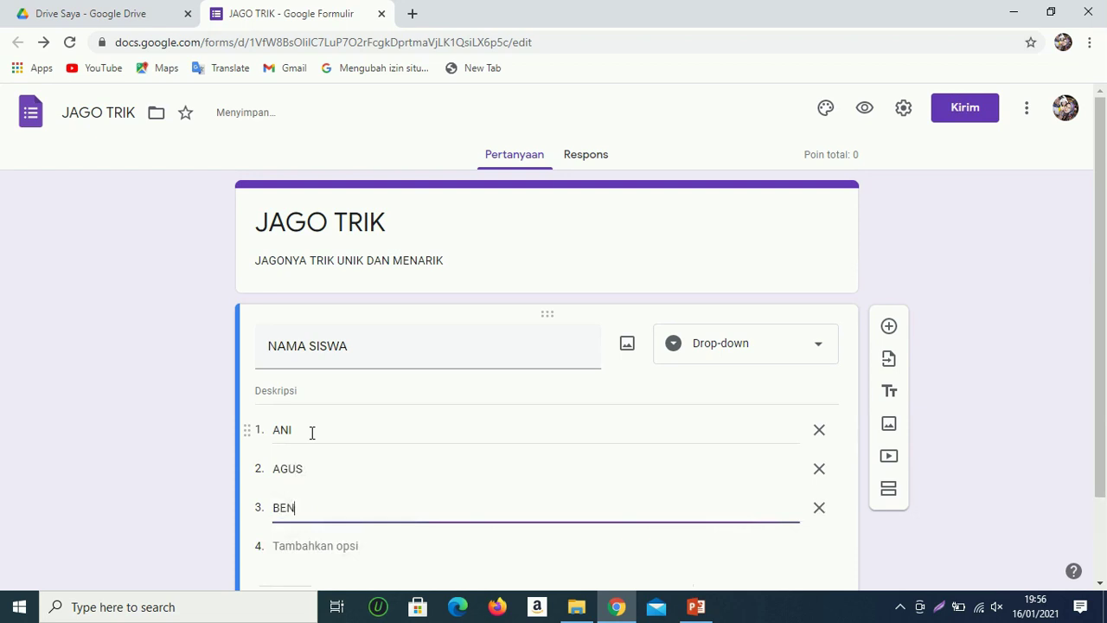
type("I")
key("Return")
type("CITRA")
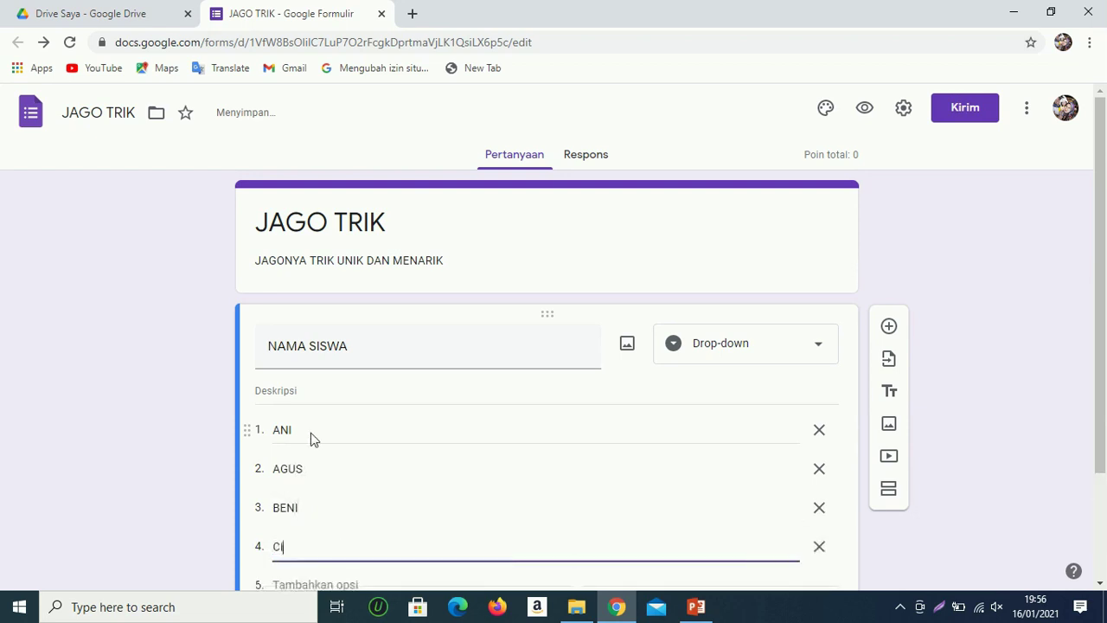
key("Return")
type("DENI")
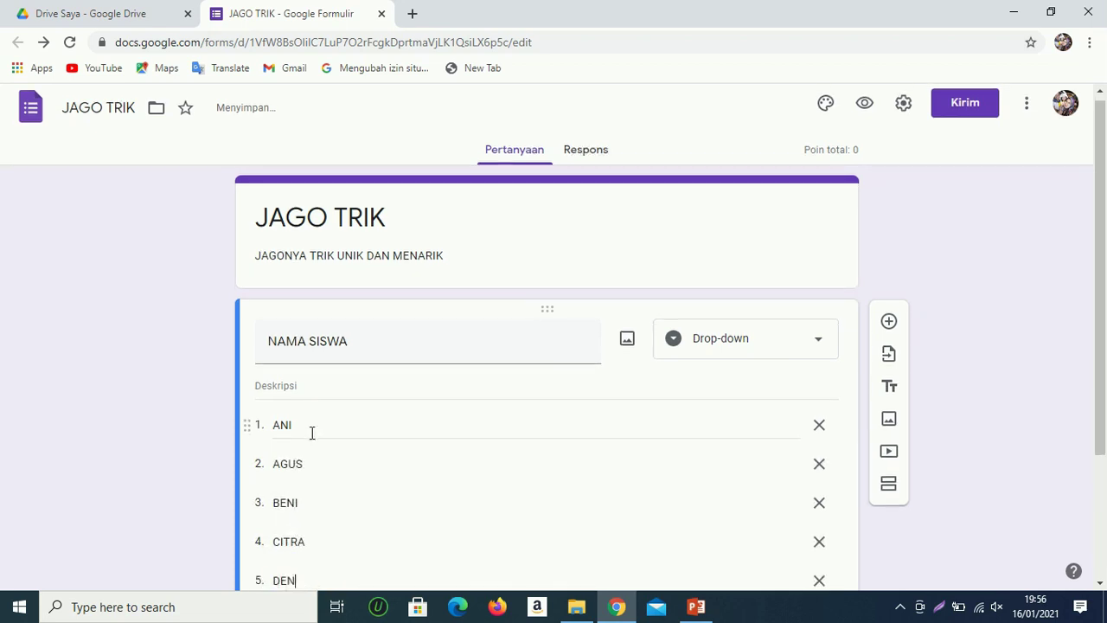
key("Return")
type("ENI")
key("Return")
type("FELI")
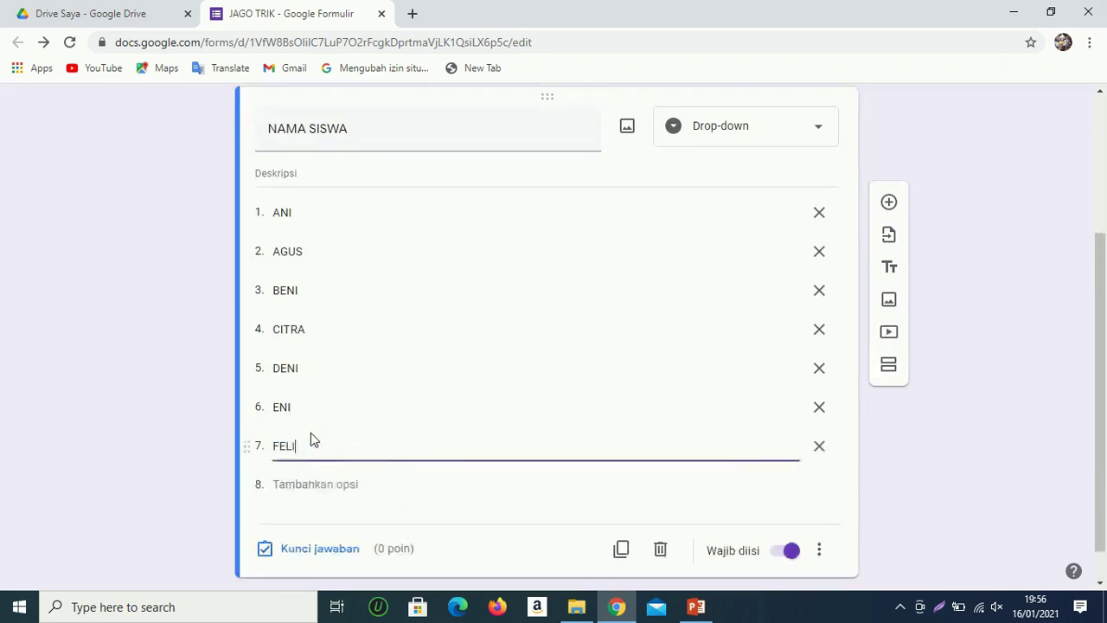
key("Return")
type("GIGIH")
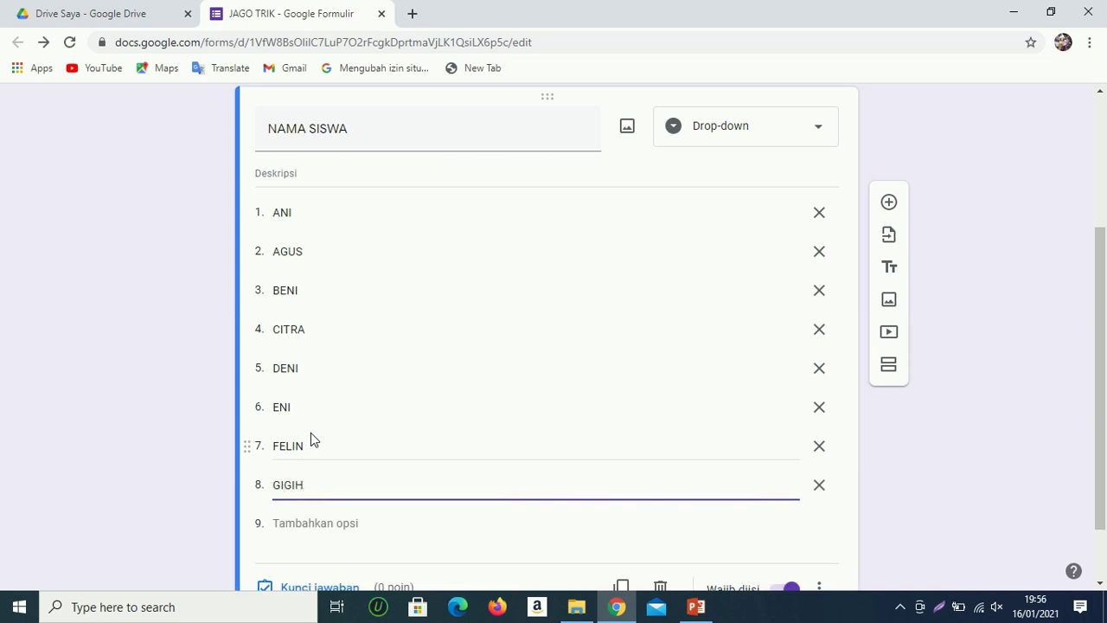
key("Return")
type("INDAH")
key("Return")
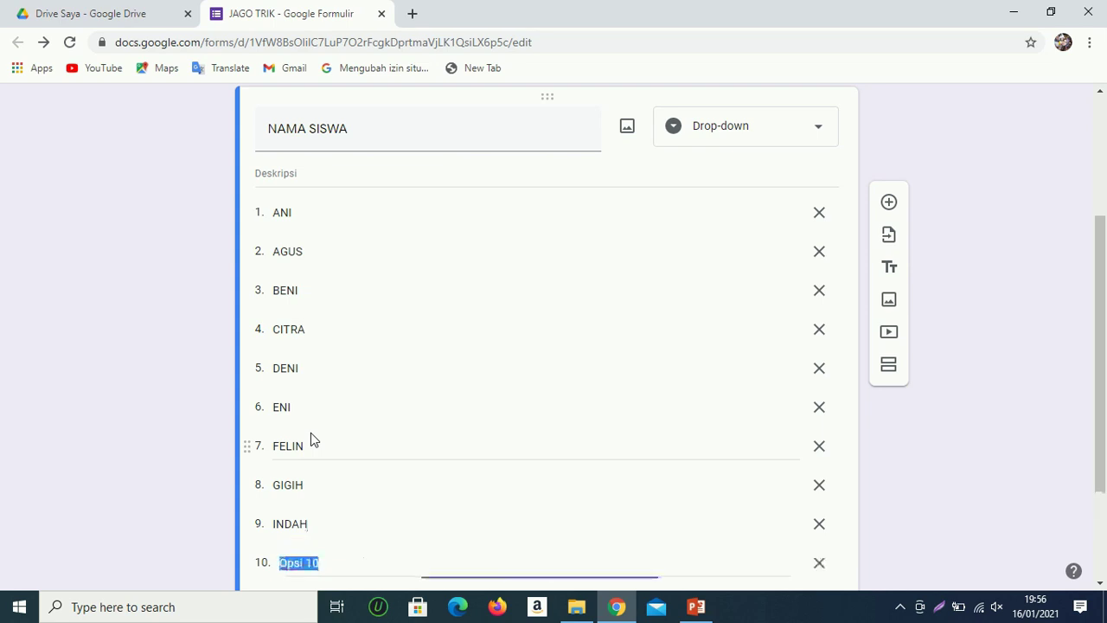
type("JONO")
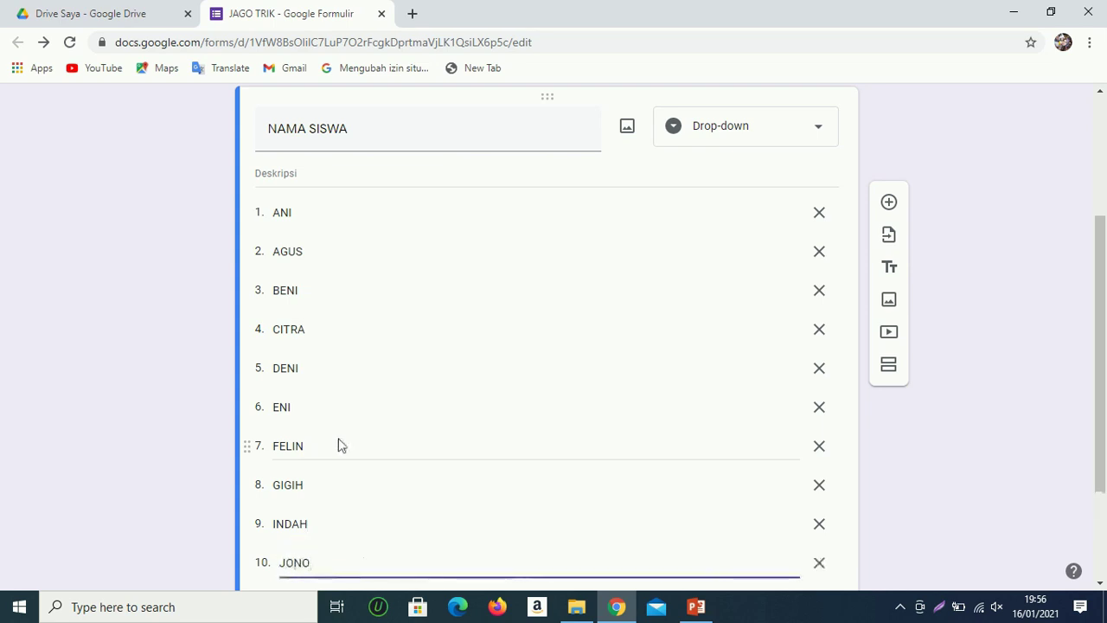
left_click(846, 391)
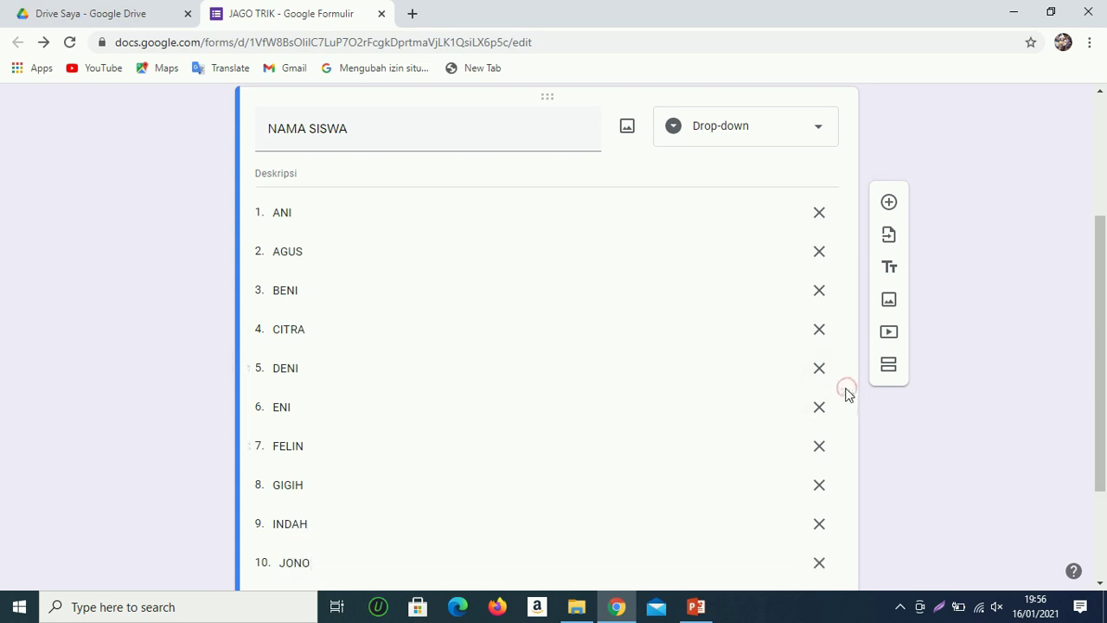
Preview the form, test the NAMA SISWA drop-down by selecting the eighth and then the last name, and close the preview without submitting
scroll(846, 391, "down", 2)
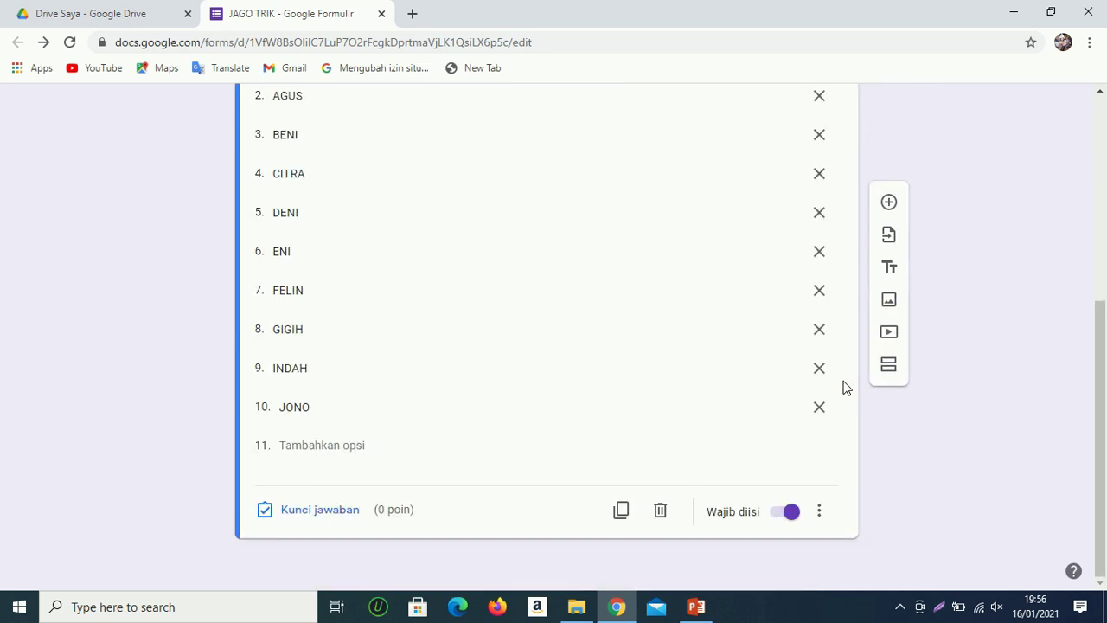
scroll(830, 381, "up", 2)
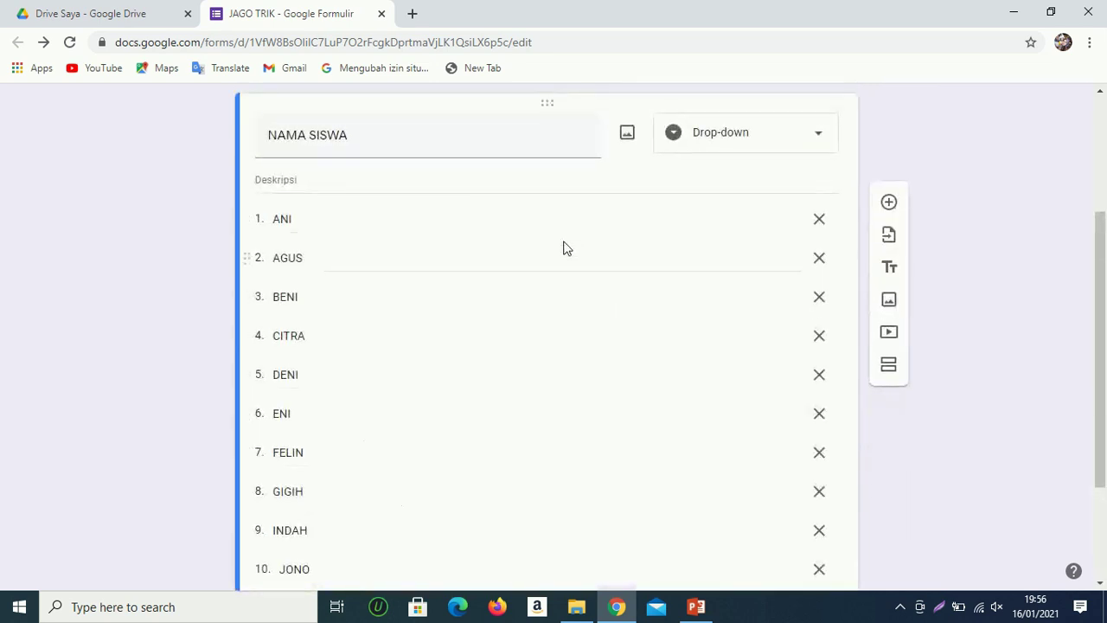
scroll(591, 249, "up", 3)
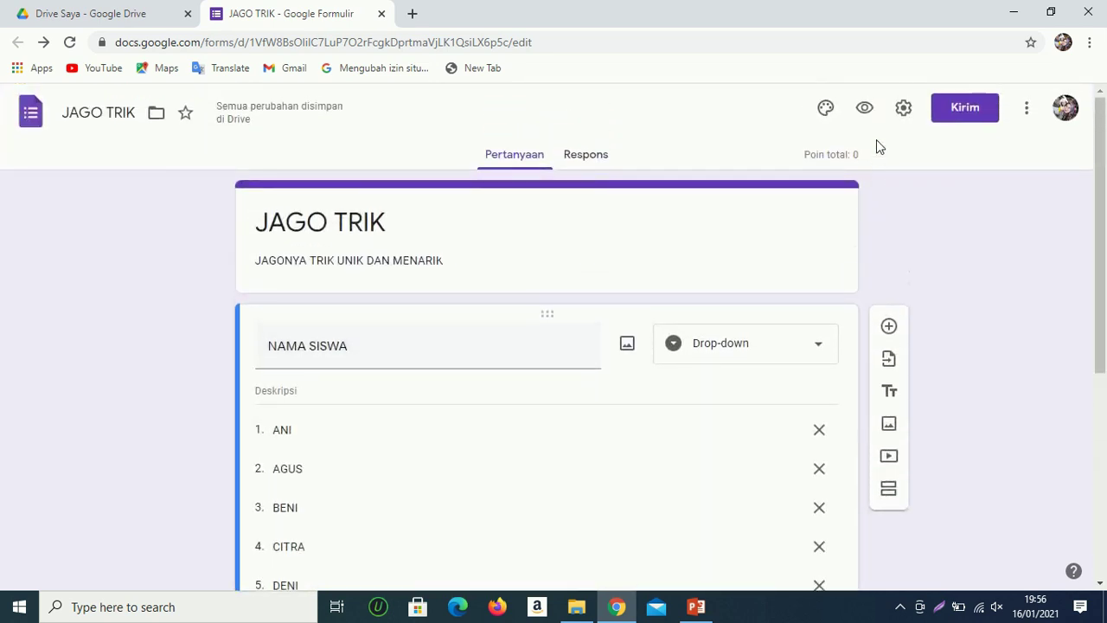
left_click(867, 113)
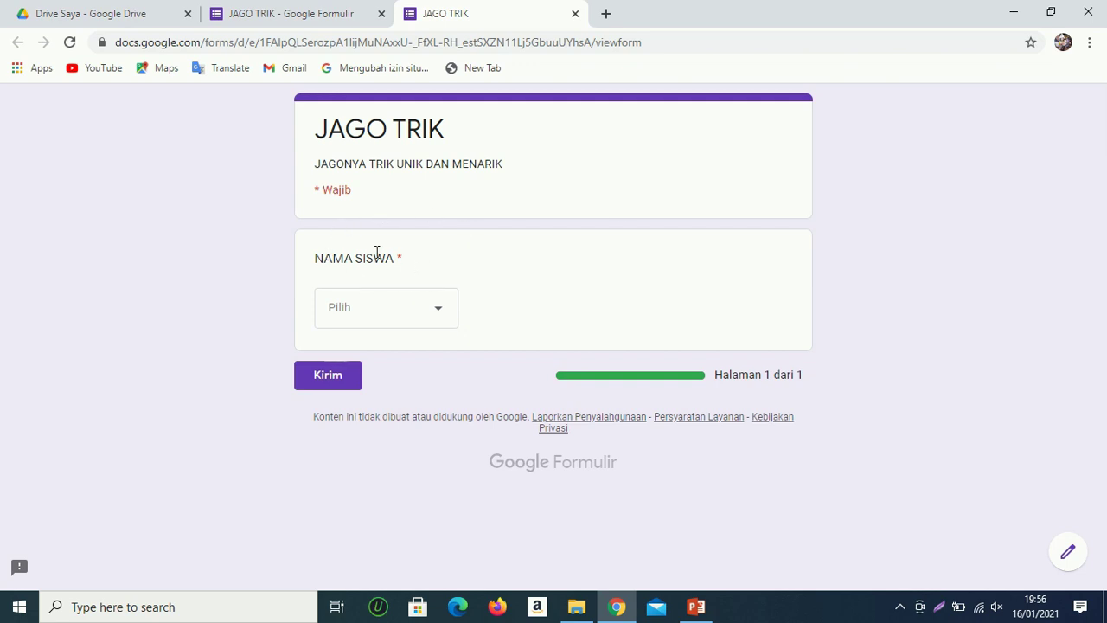
left_click(439, 318)
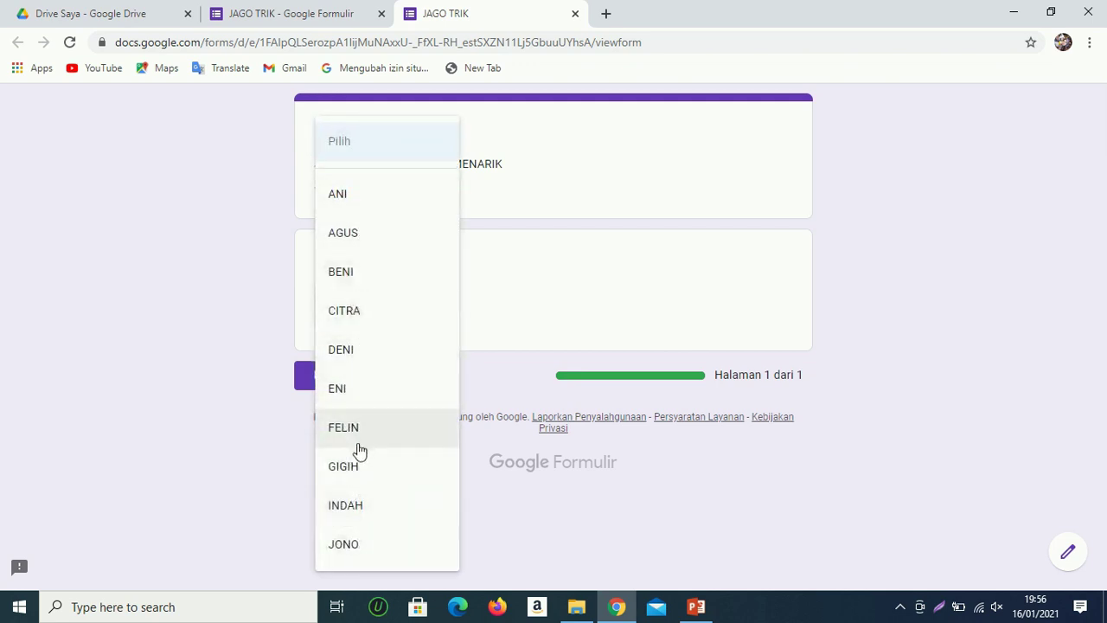
left_click(354, 471)
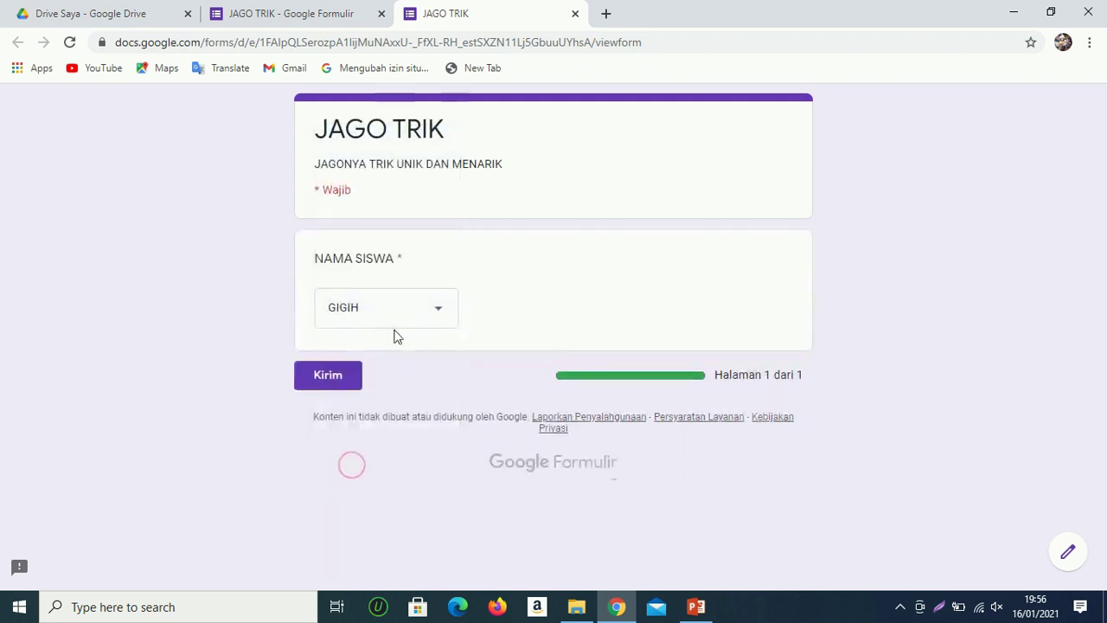
left_click(440, 314)
left_click(360, 531)
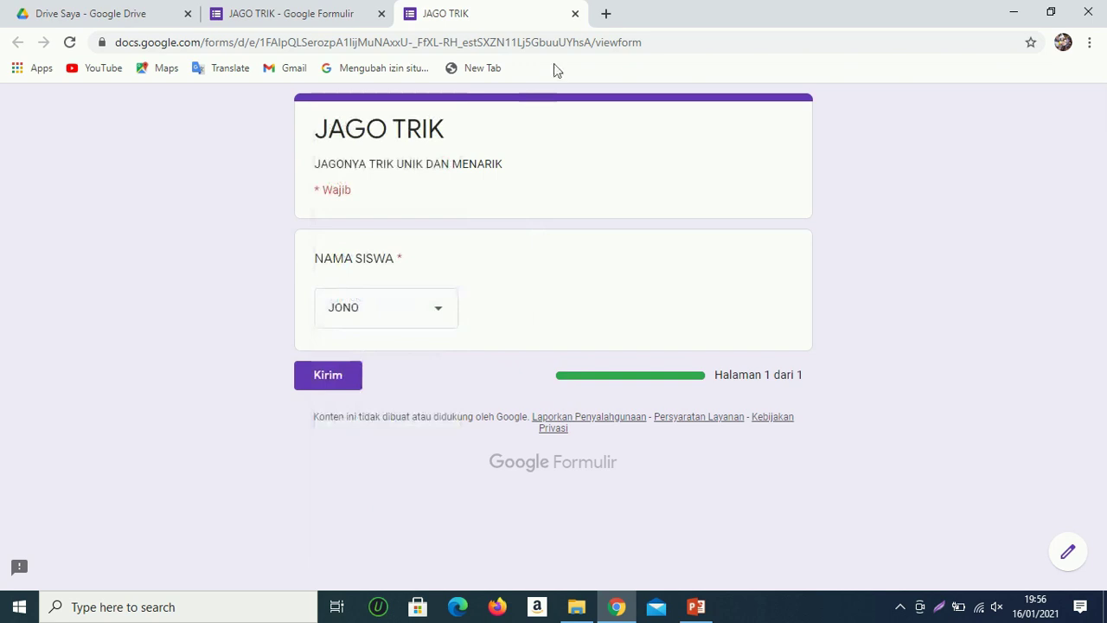
left_click(574, 14)
left_click(625, 134)
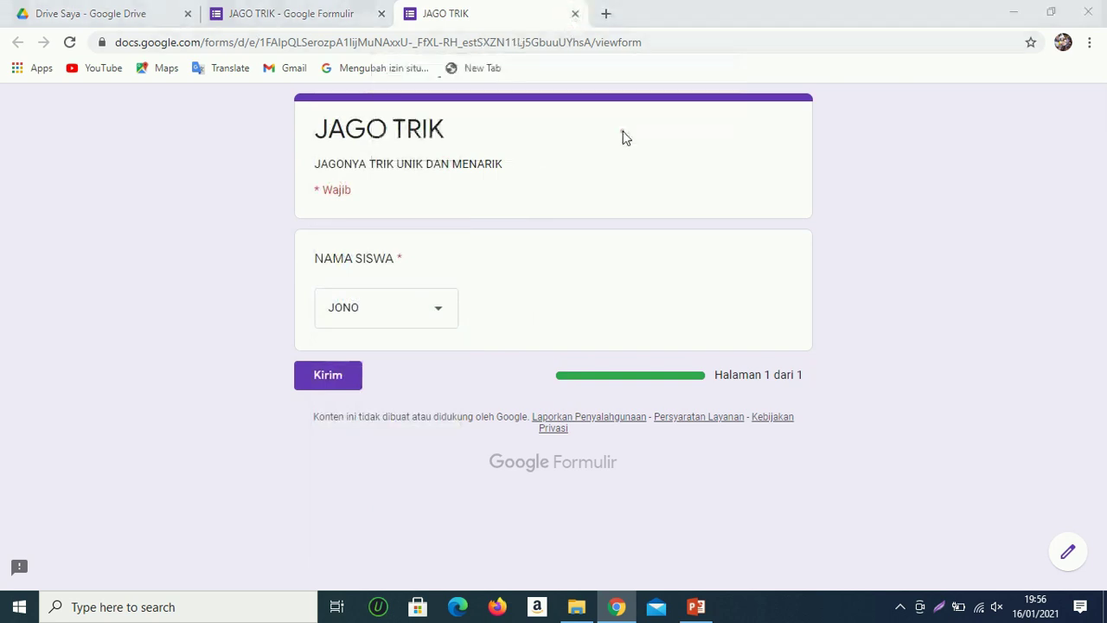
Add a new section to the form after the NAMA SISWA question
scroll(667, 303, "down", 1)
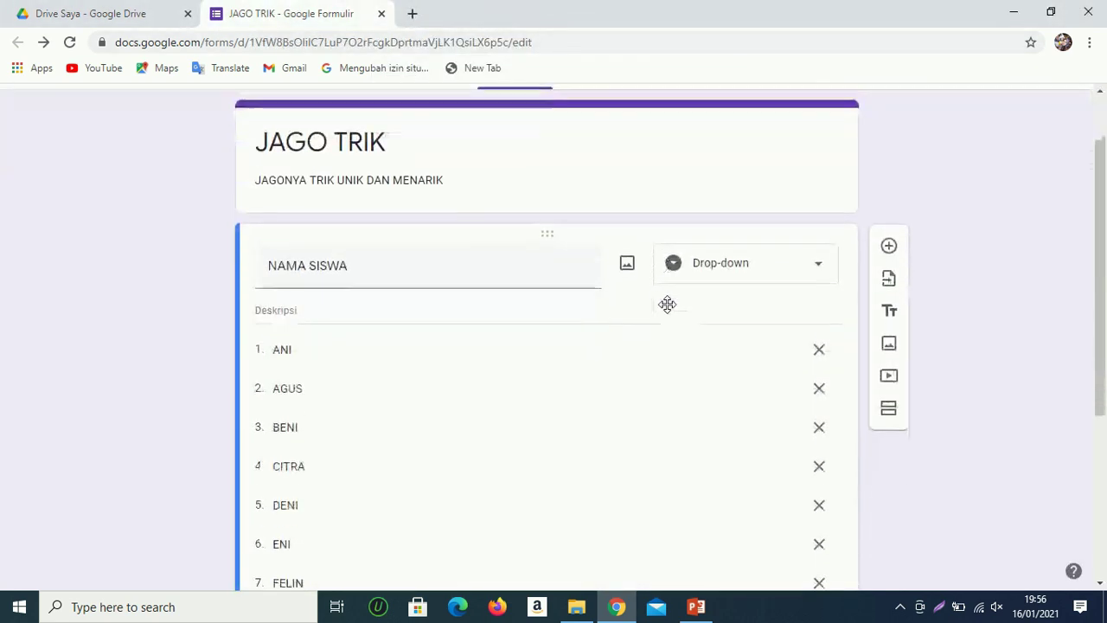
scroll(792, 343, "down", 4)
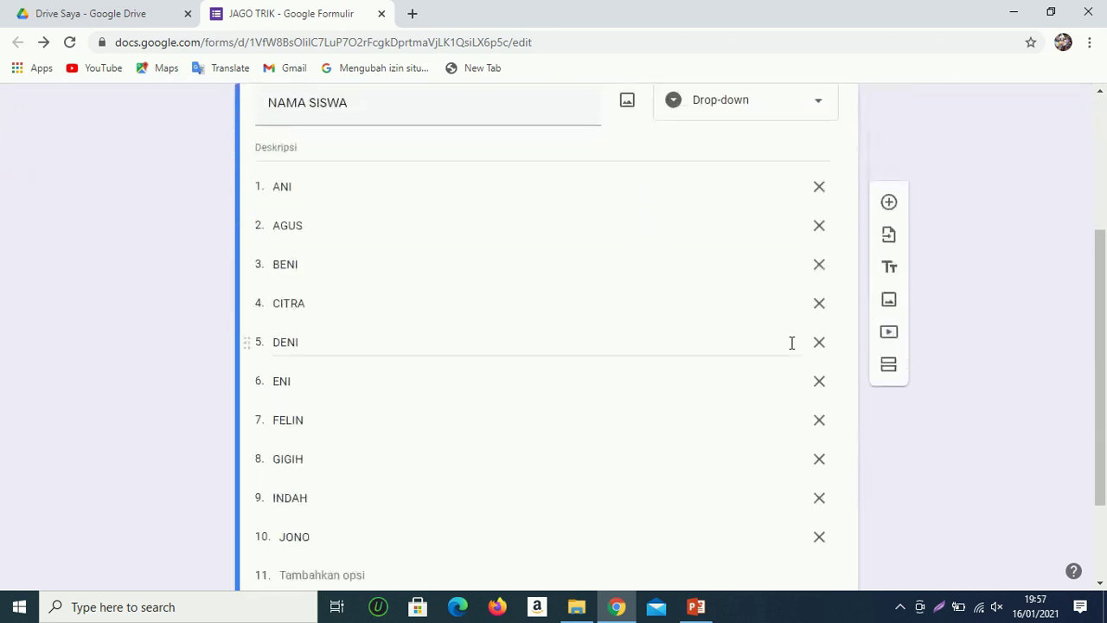
scroll(791, 346, "up", 2)
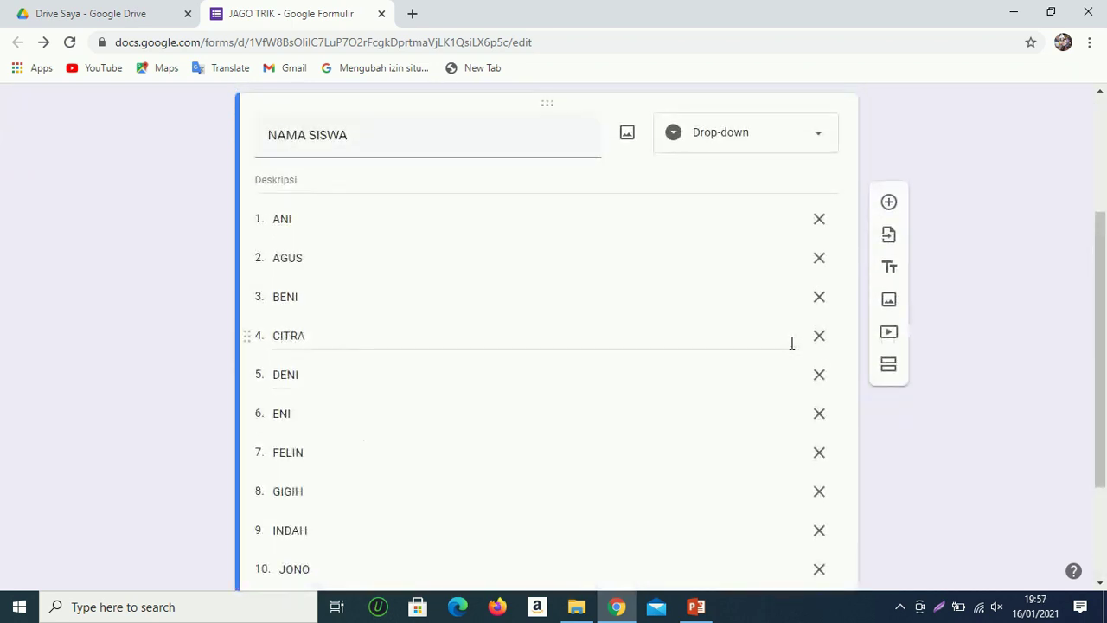
scroll(792, 343, "up", 2)
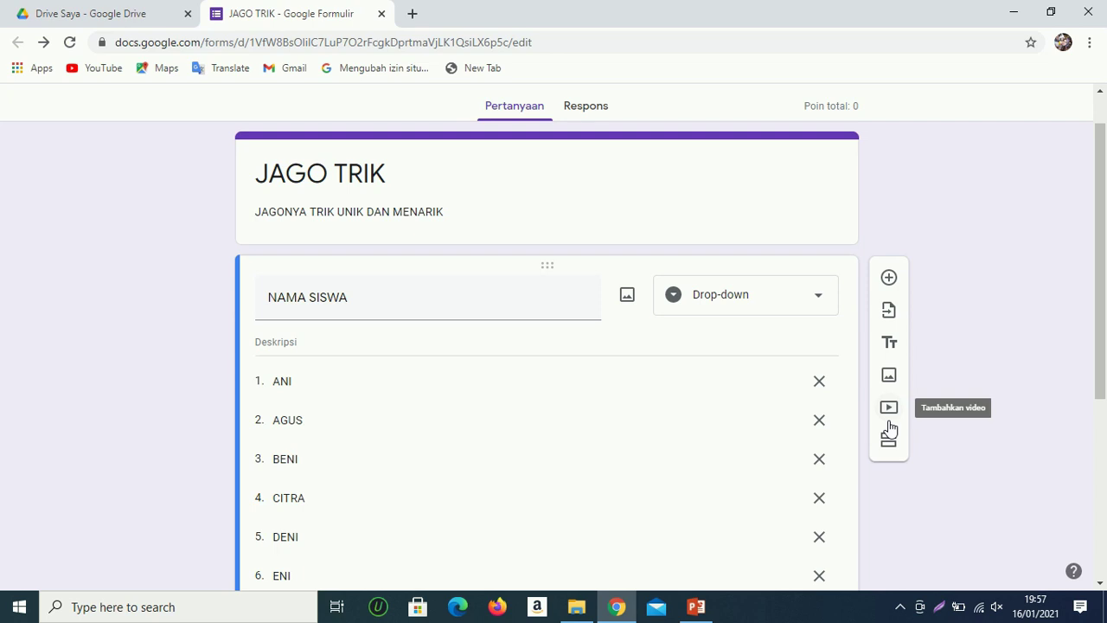
scroll(594, 310, "down", 1)
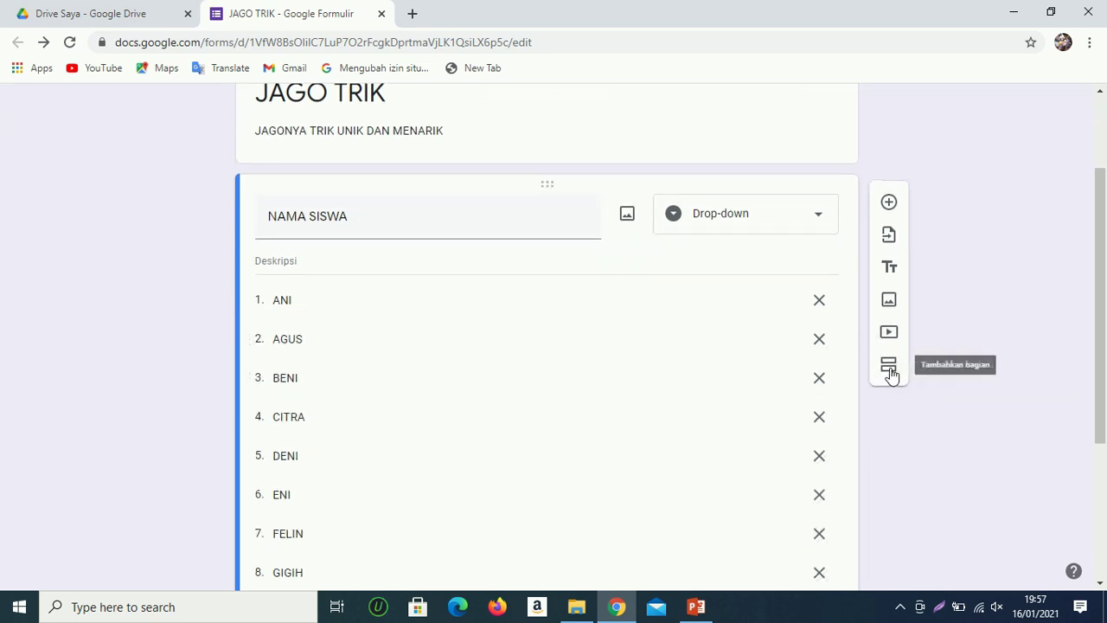
left_click(889, 365)
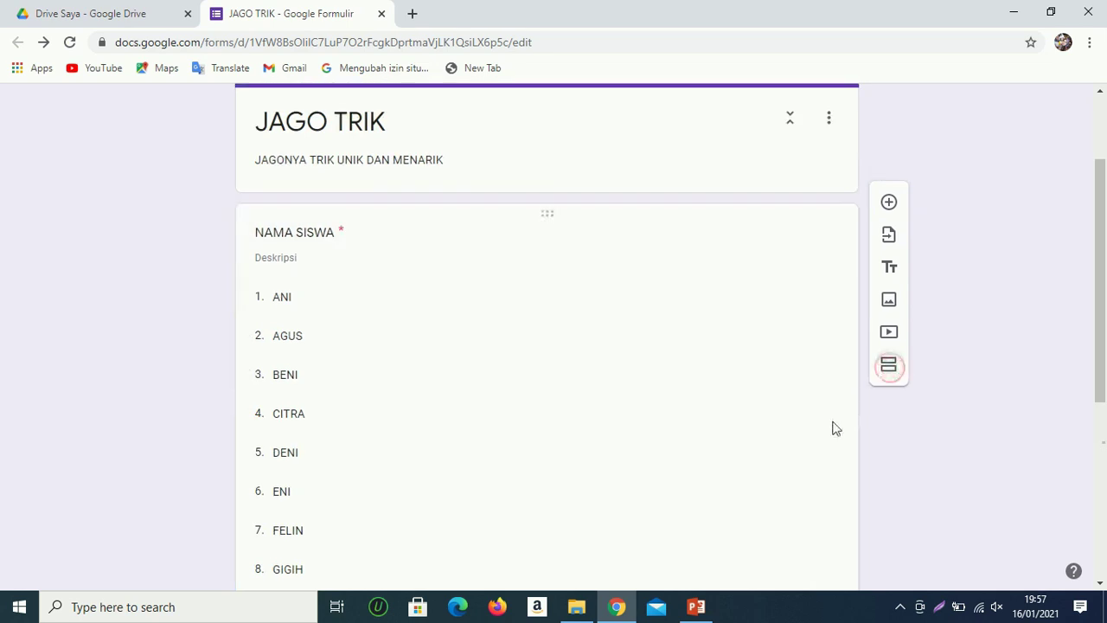
scroll(732, 433, "down", 2)
scroll(692, 437, "down", 2)
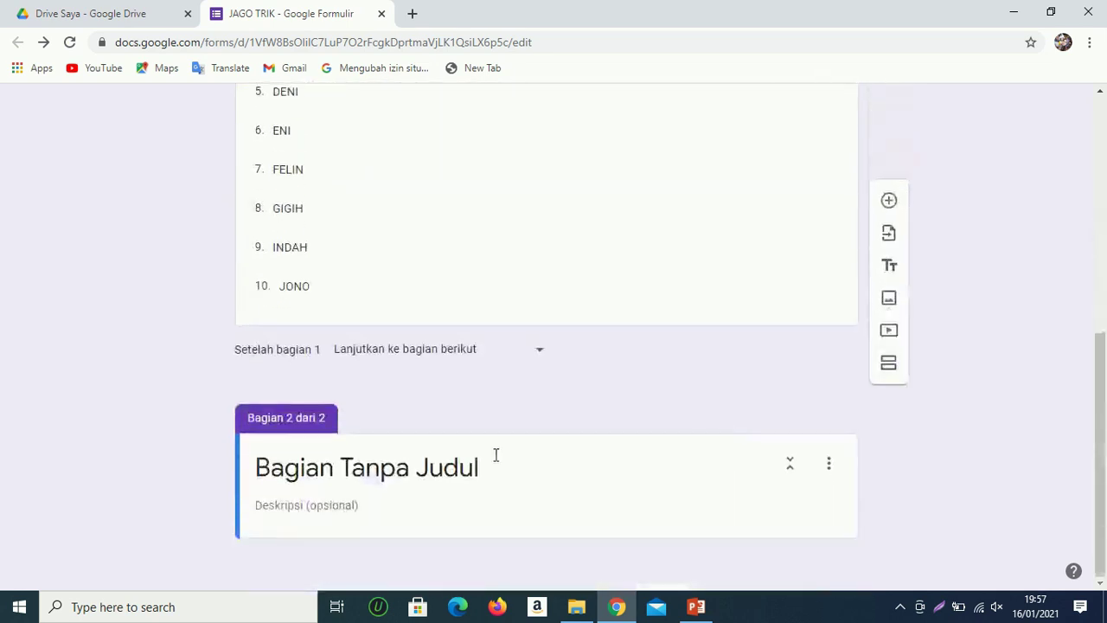
scroll(322, 432, "up", 5)
scroll(331, 420, "up", 1)
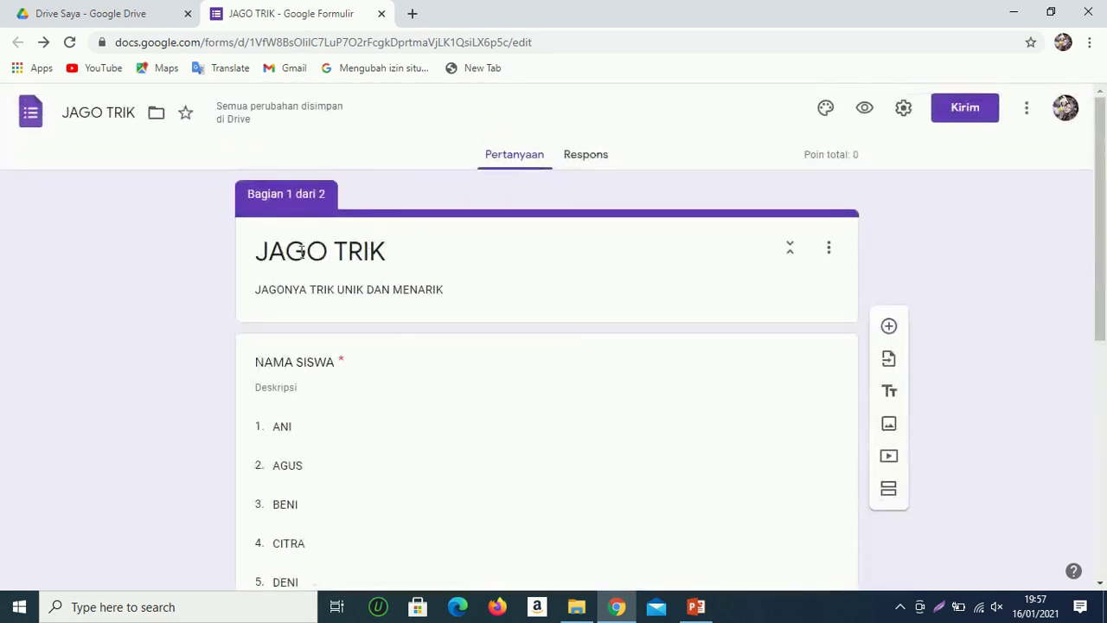
Title the second section PILIHAN GANDA and give it the description PILIH JAWABAN YANG PALING TEPAT
scroll(366, 321, "down", 6)
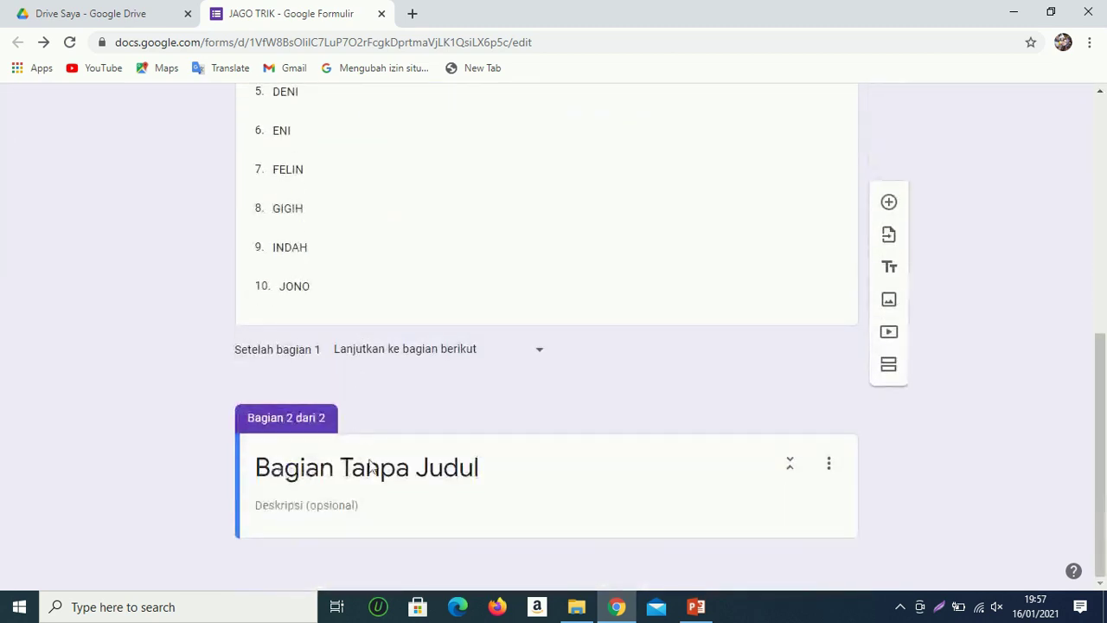
left_click(376, 471)
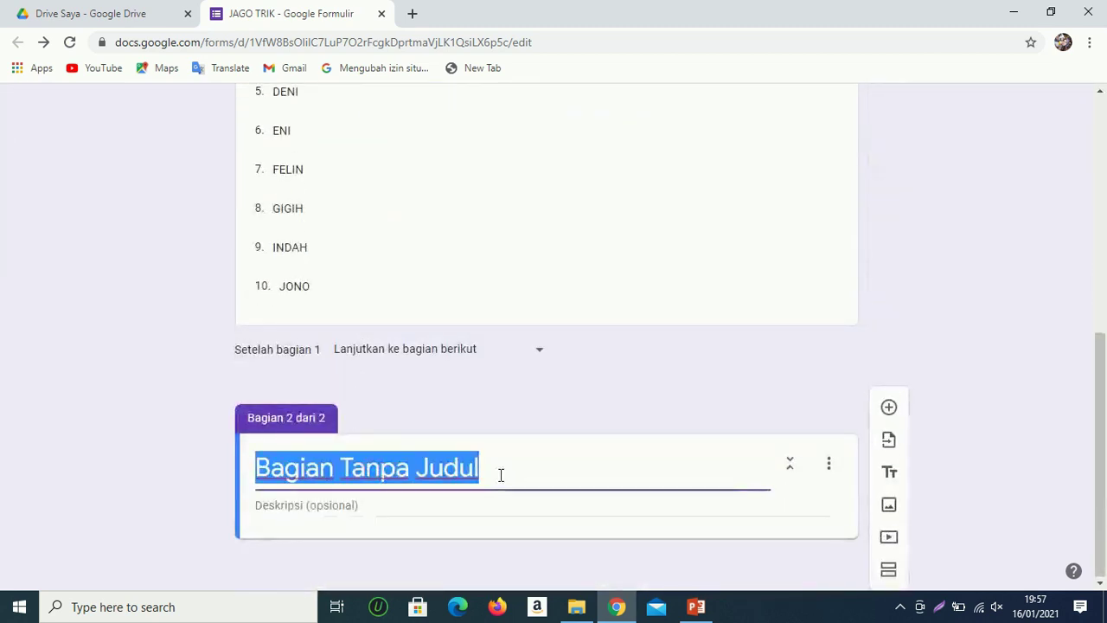
type("PI")
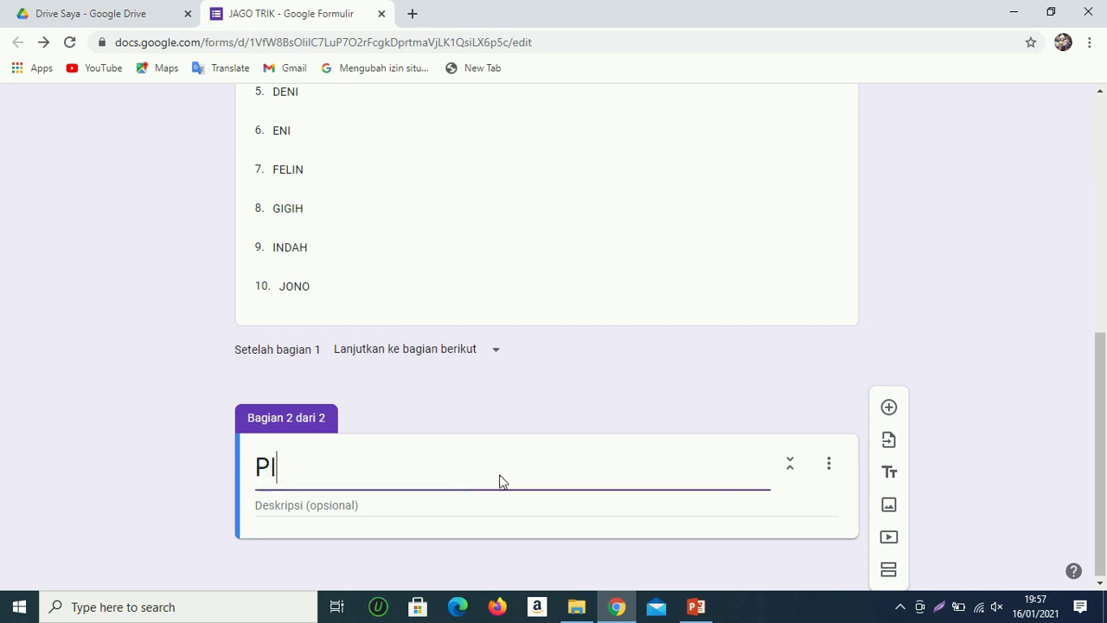
type("LIHAN GANDA")
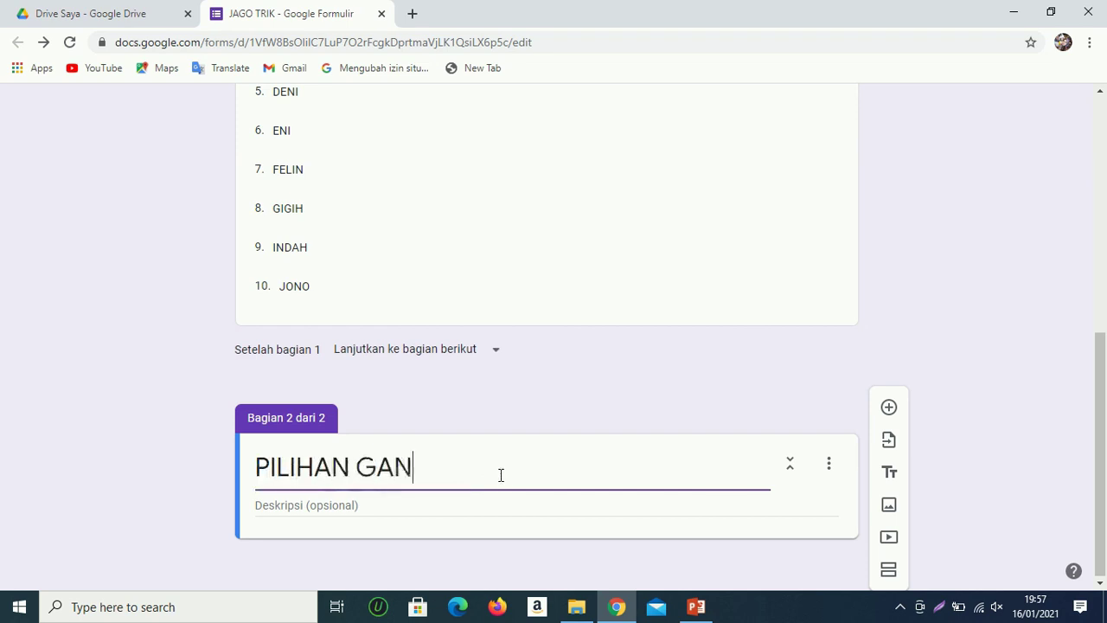
left_click(391, 505)
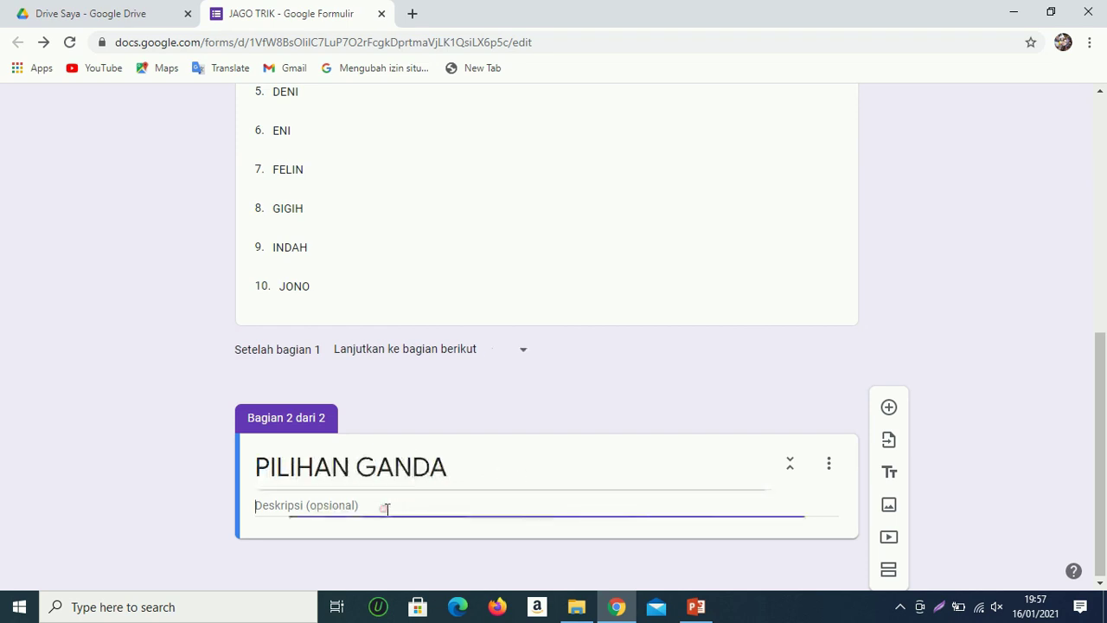
key("Caps_Lock")
key("Caps_Lock")
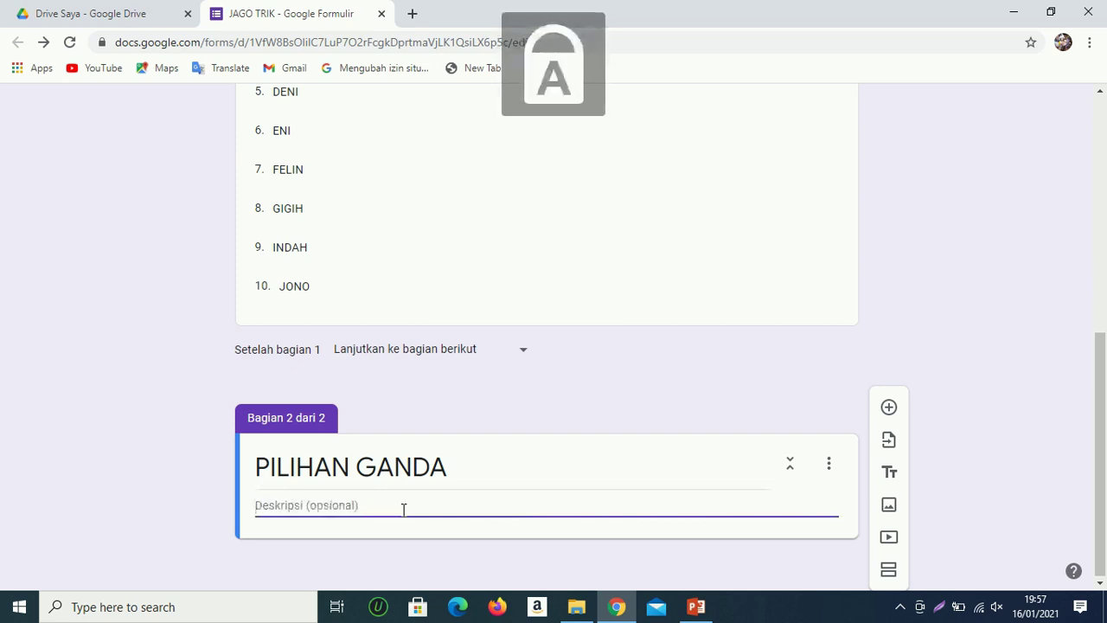
type("PILIH ")
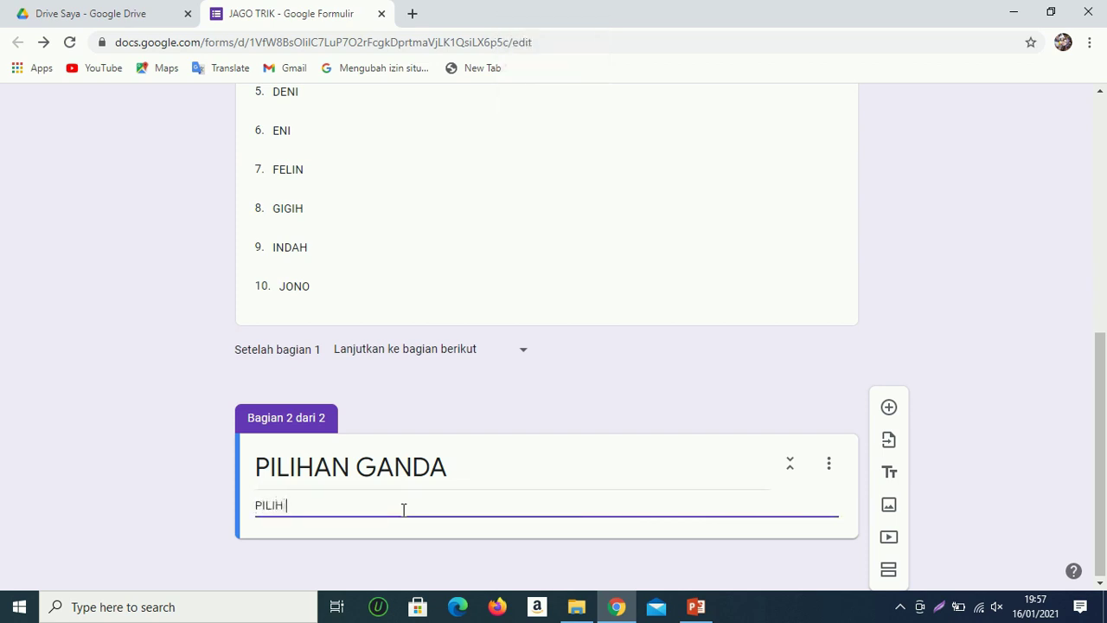
type("JAWABAN YANG ")
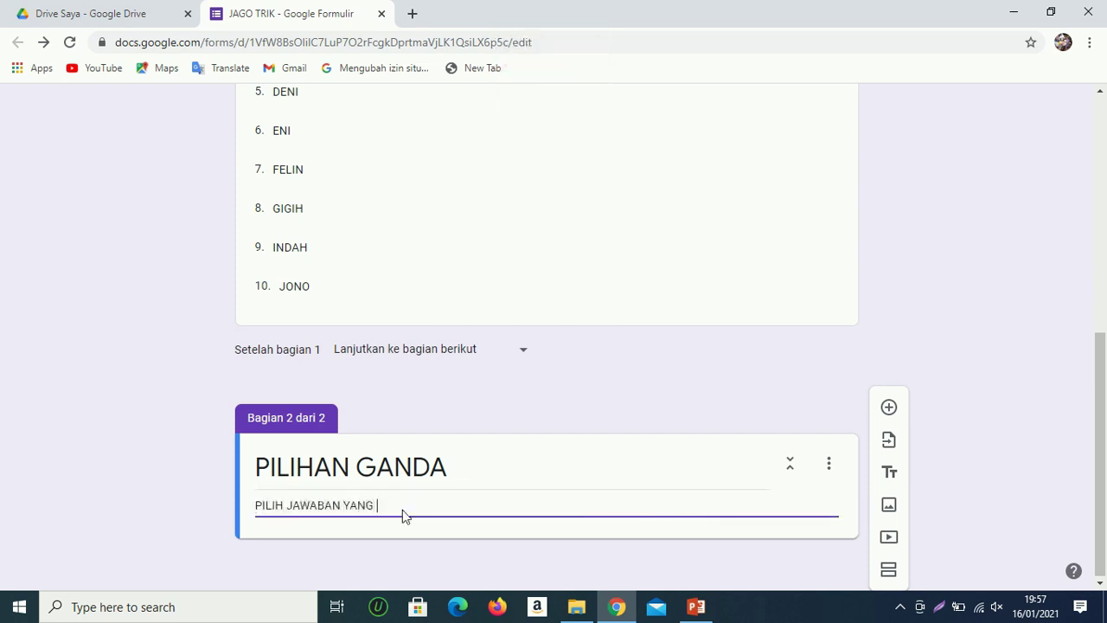
type("PALING TEPAT")
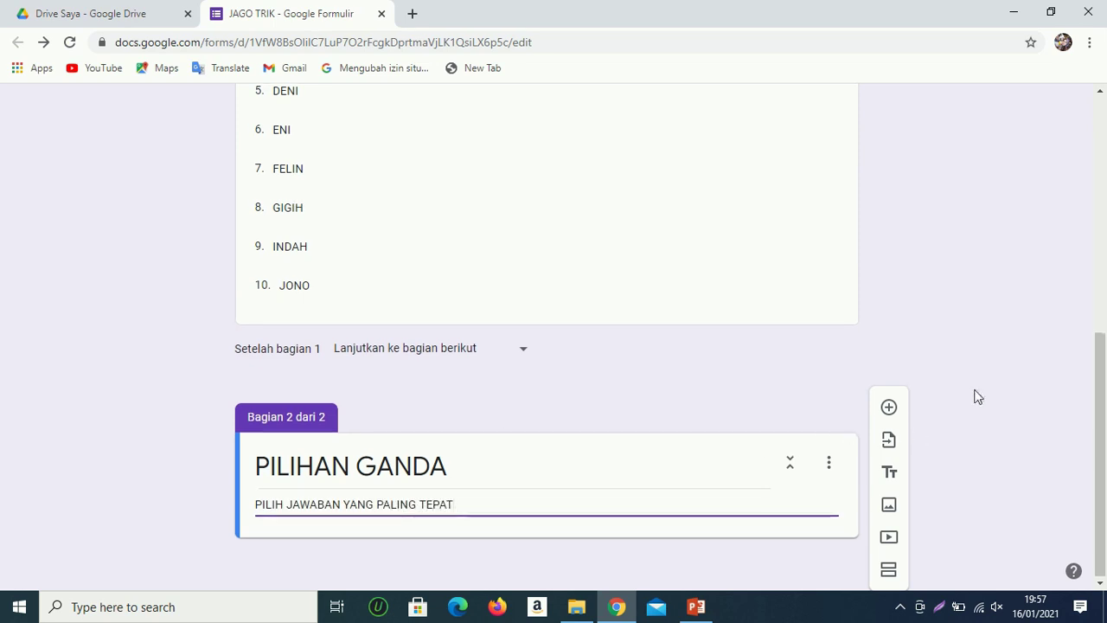
Add a required multiple-choice question "5+3= ...." with the options 6, 7, 8 and 9 to the PILIHAN GANDA section
left_click(891, 407)
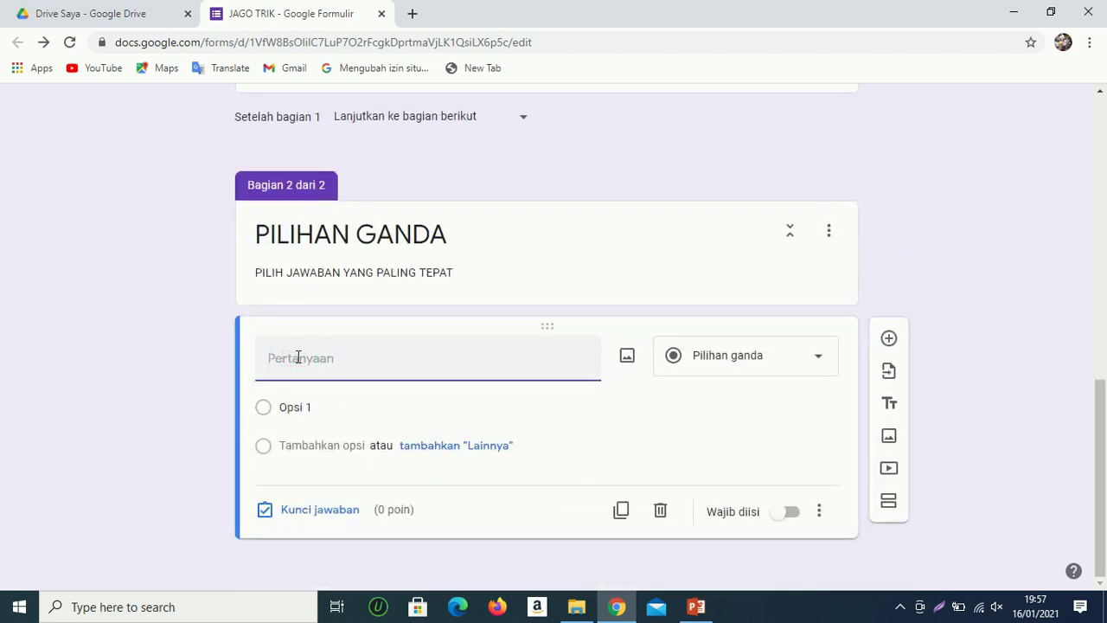
type("5+3= ....")
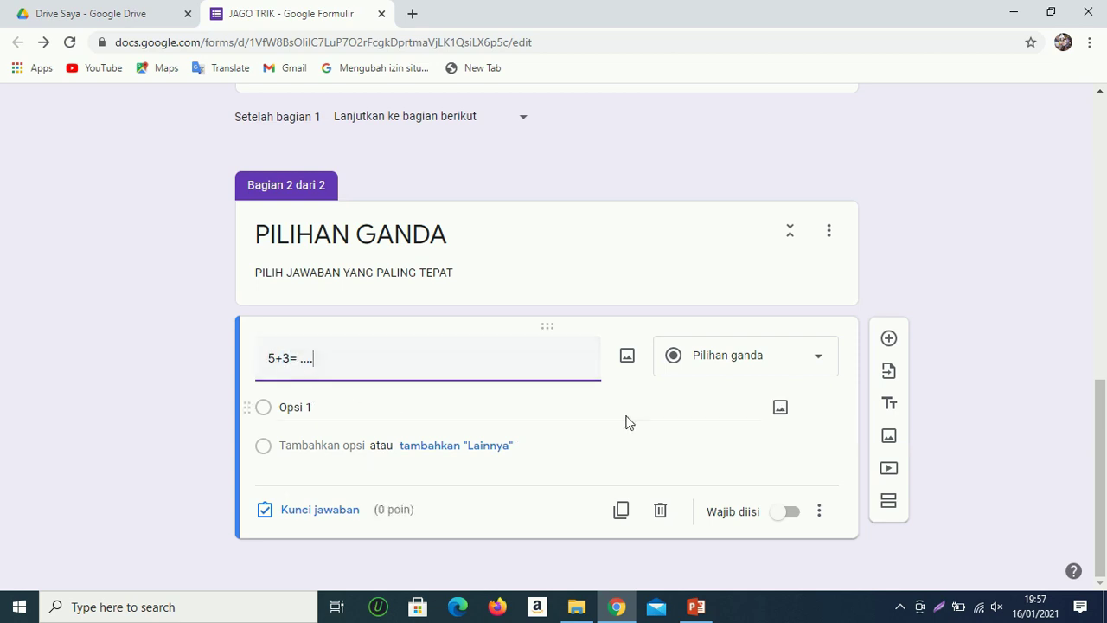
left_click(378, 399)
type("6")
key("Return")
type("7")
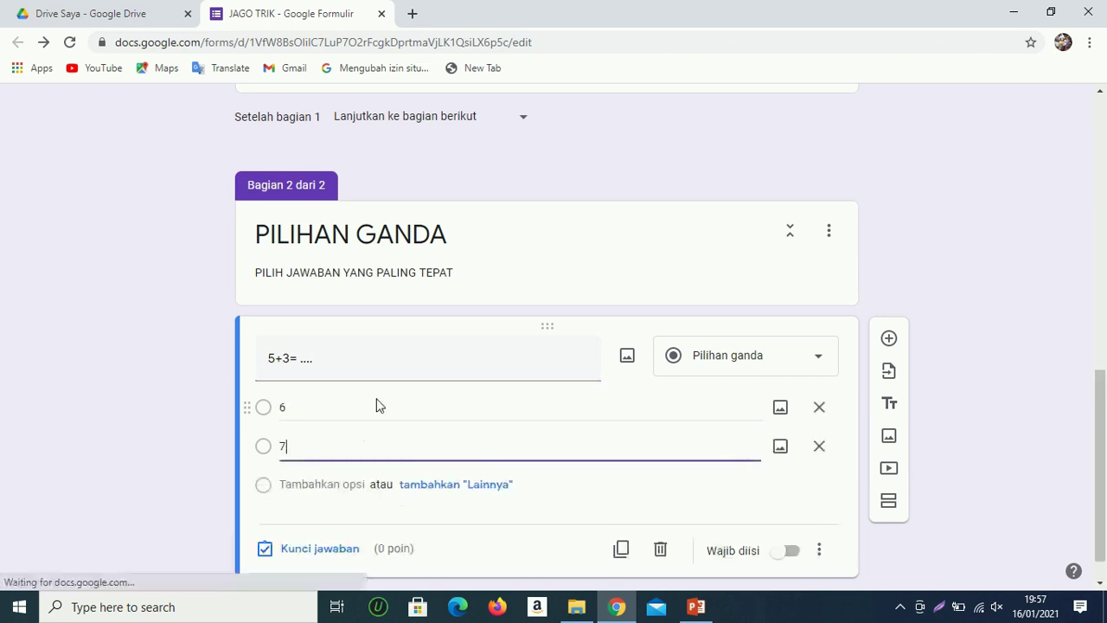
key("Return")
type("8")
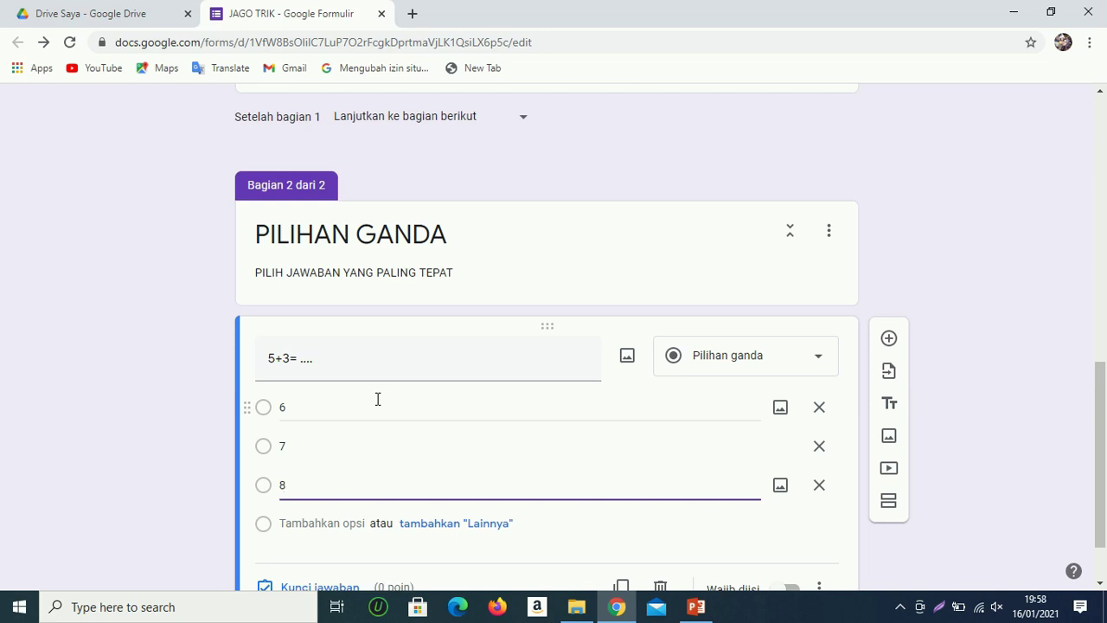
key("Return")
type("9")
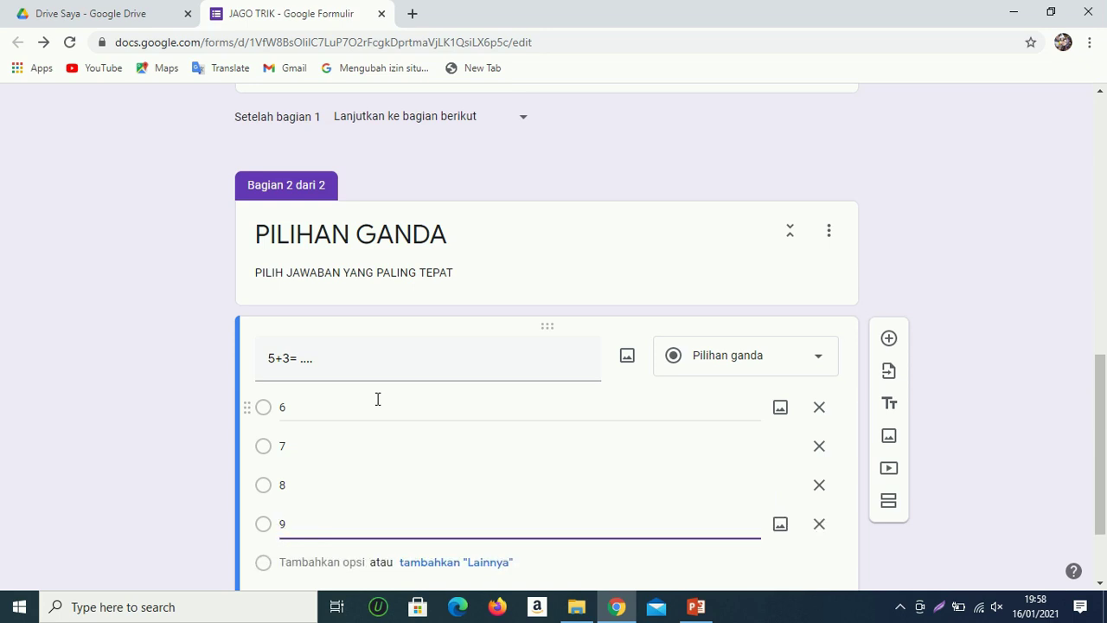
scroll(619, 371, "down", 1)
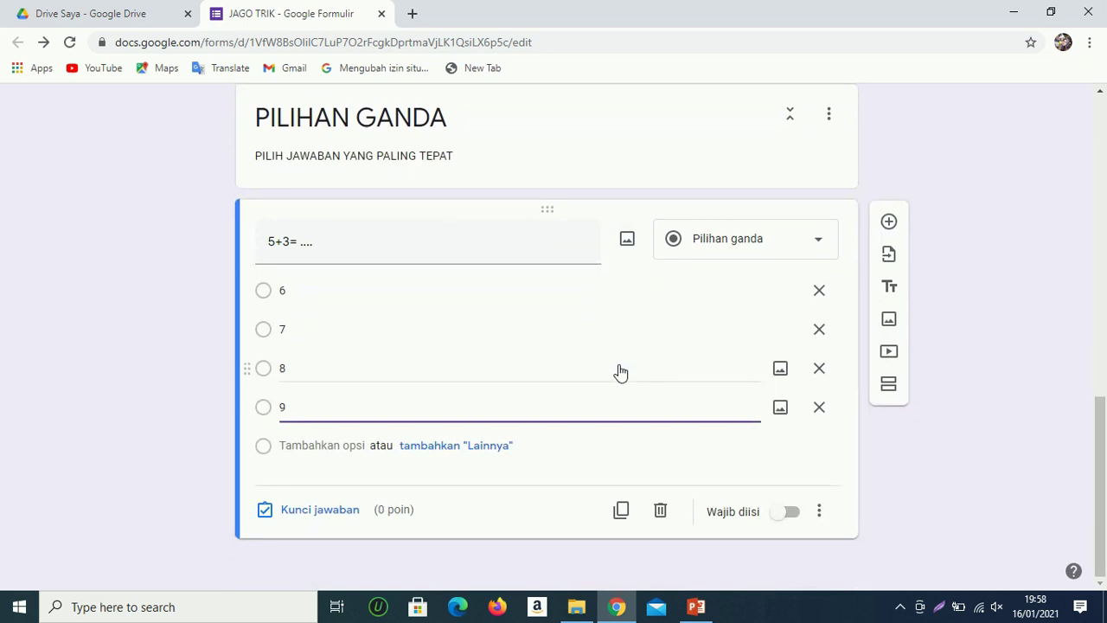
left_click(791, 519)
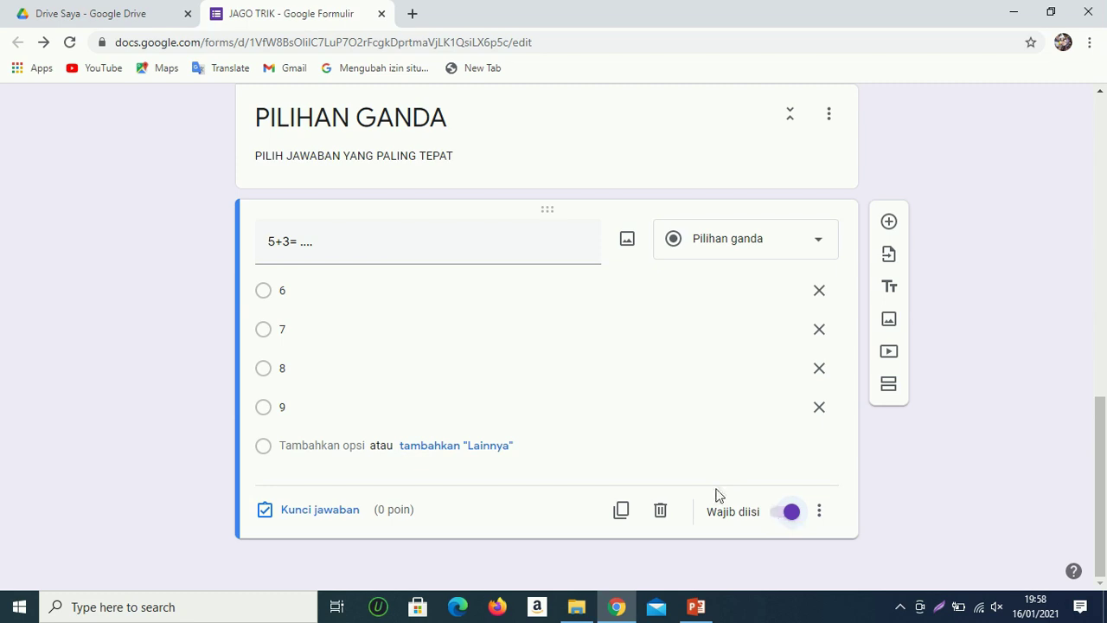
Set the answer key of the 5+3 question to option 8, worth 20 points
left_click(296, 513)
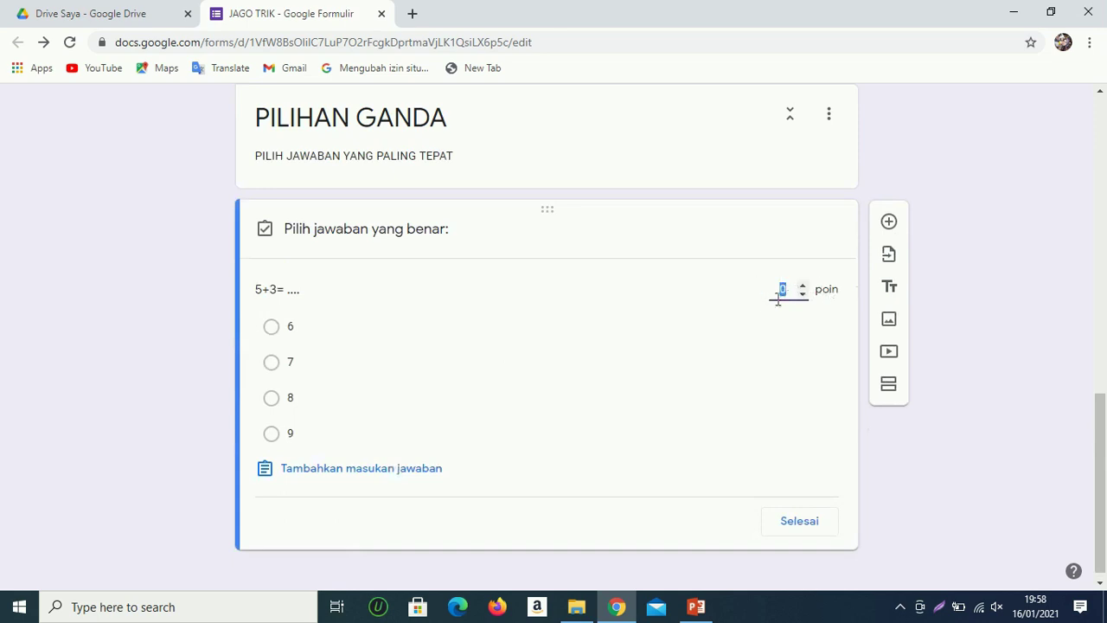
left_click(802, 286)
left_click(803, 290)
left_click(803, 290)
left_click(803, 289)
left_click(801, 290)
left_click(802, 290)
left_click(802, 290)
key("BackSpace")
type("10")
key("BackSpace")
key("BackSpace")
type("20")
left_click(276, 399)
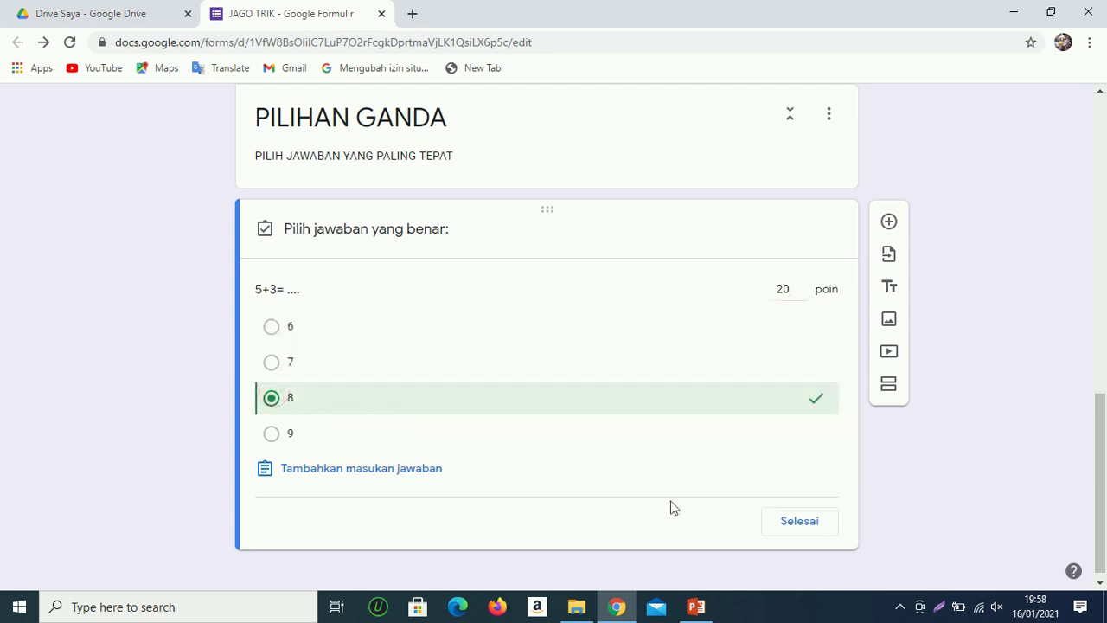
left_click(797, 522)
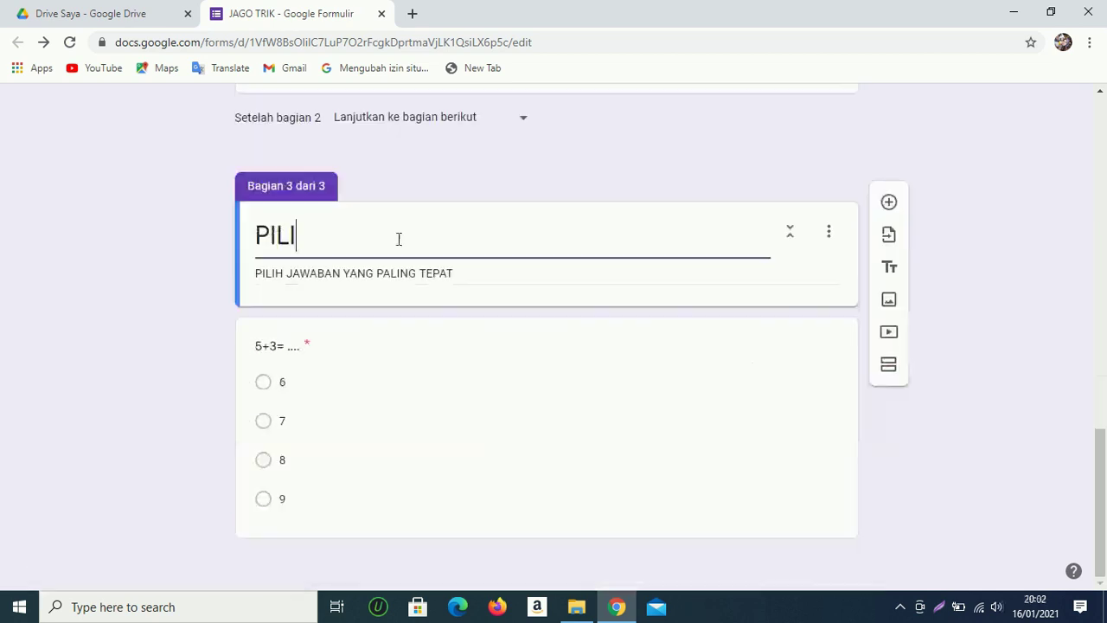
Retitle the third section PILIH 2 JAWABAN YANG BENAR!
key("BackSpace")
key("BackSpace")
key("BackSpace")
key("BackSpace")
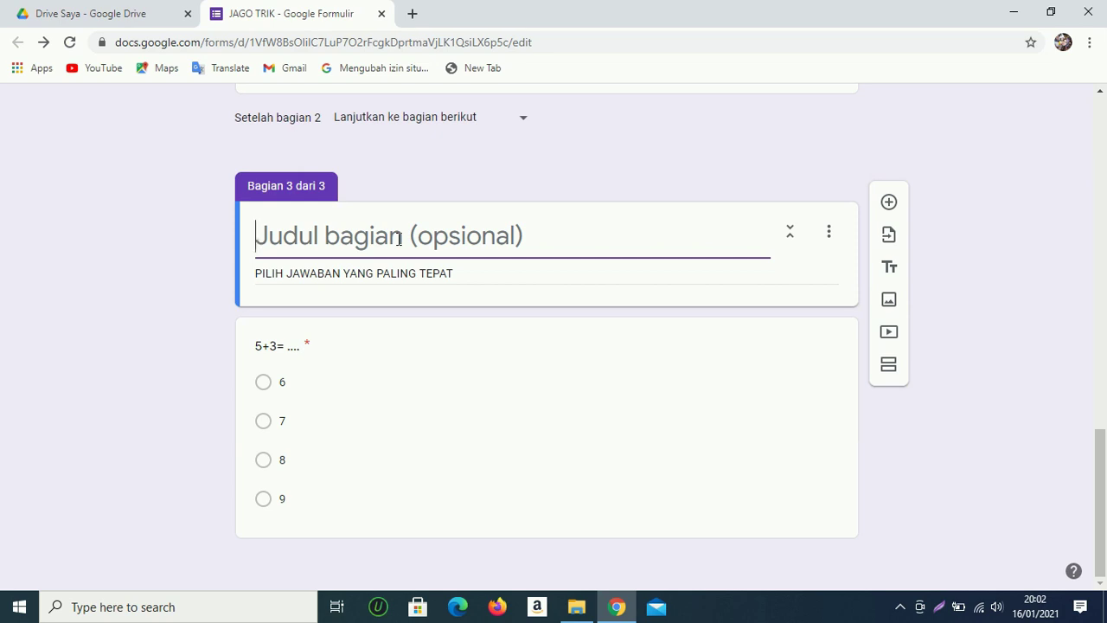
type("PILIH 2")
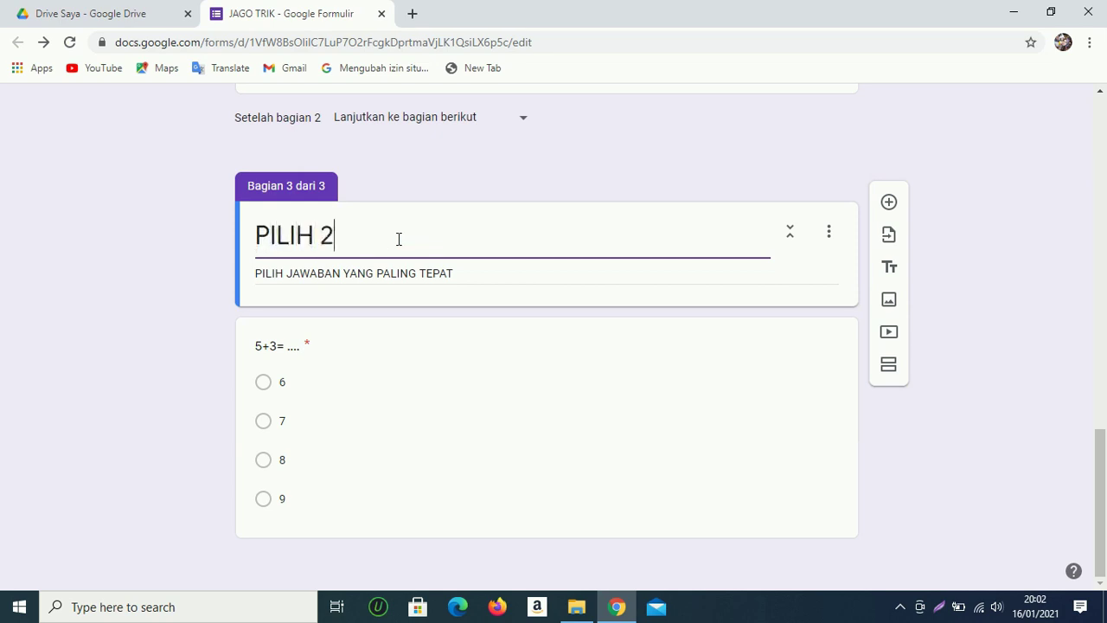
type(" JAWABAN YAN")
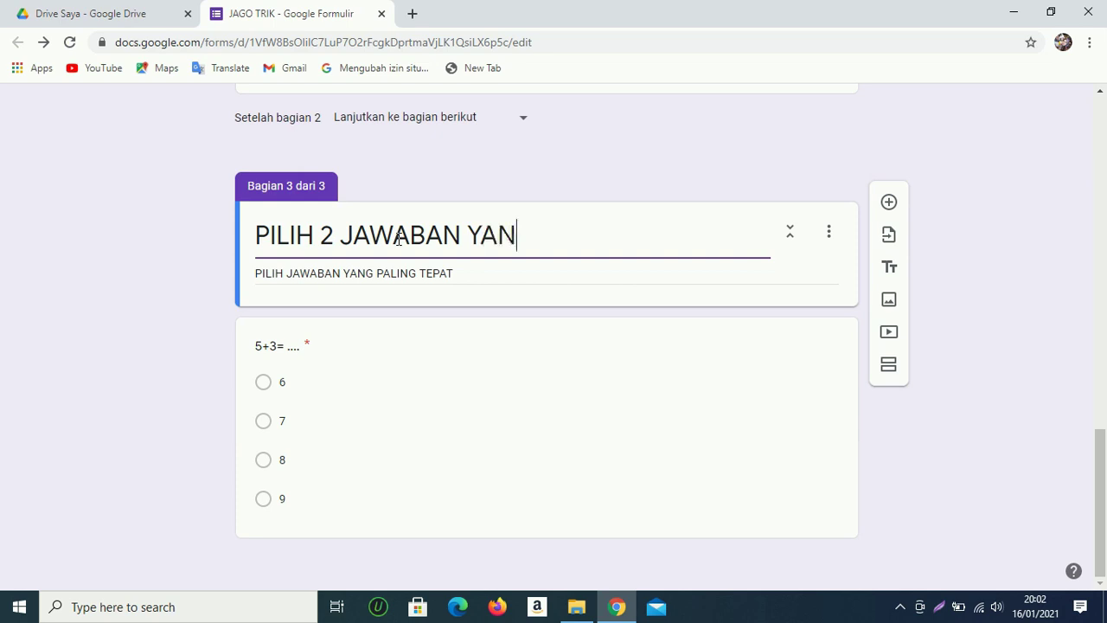
type("G BENAR!")
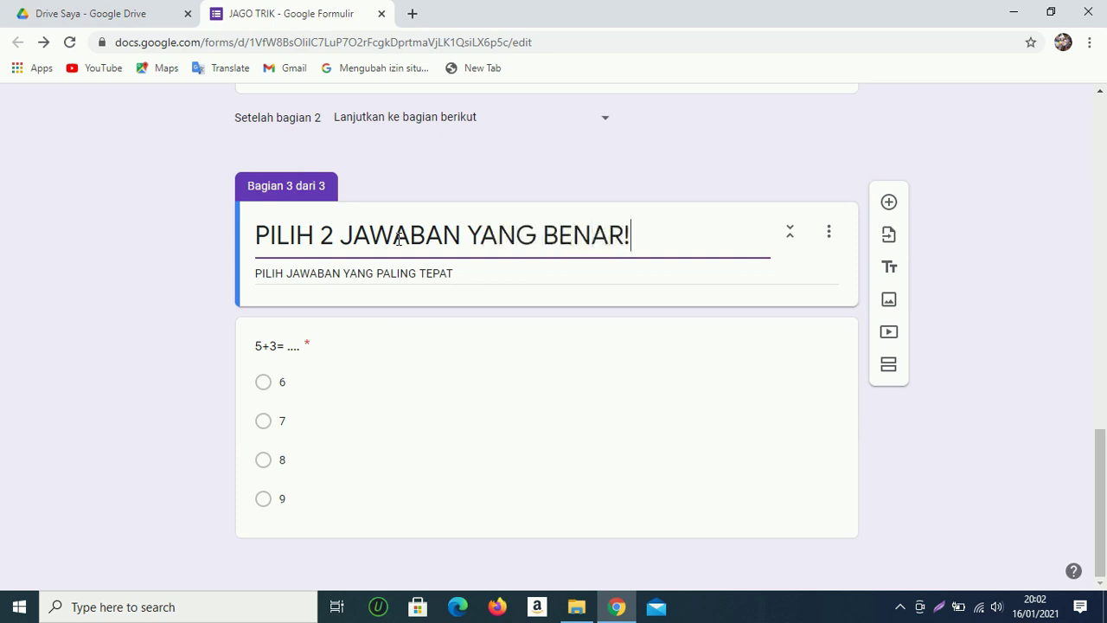
Change the third section's question to Kotak Centang and reword it as "Di bawah ini yang merupakan penjumlahan dengan hasil 8 adalah ..."
left_click(337, 351)
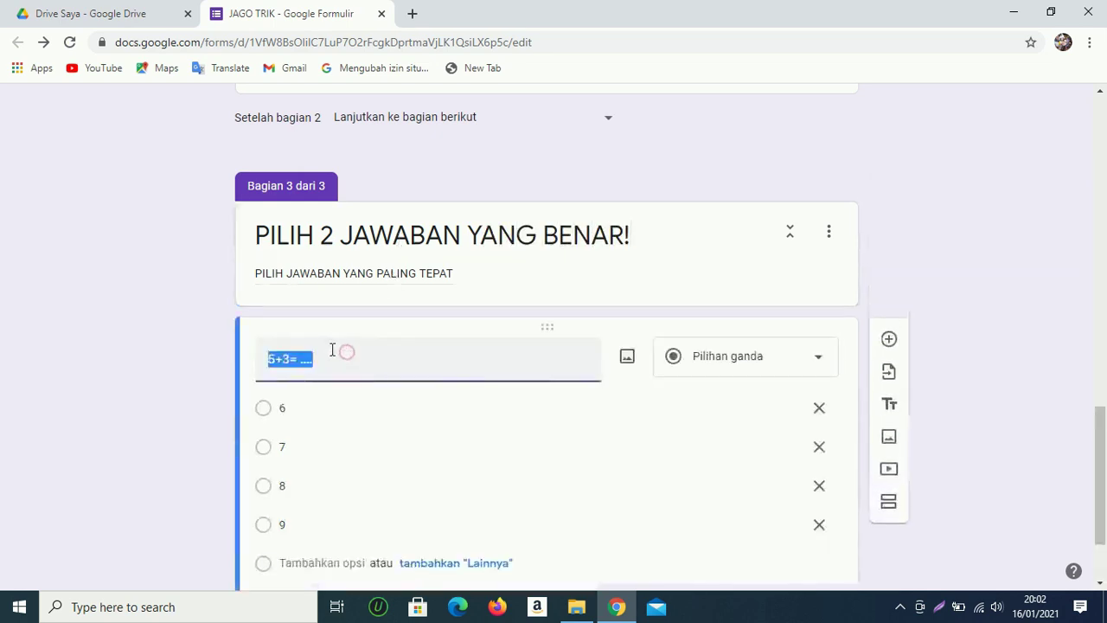
left_click(818, 363)
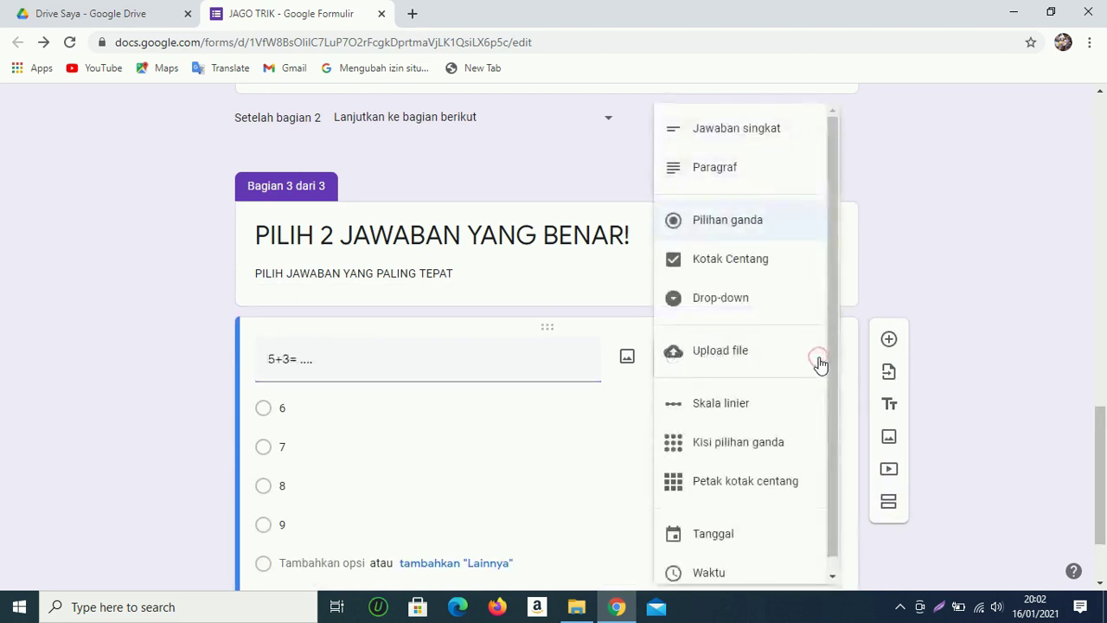
left_click(726, 270)
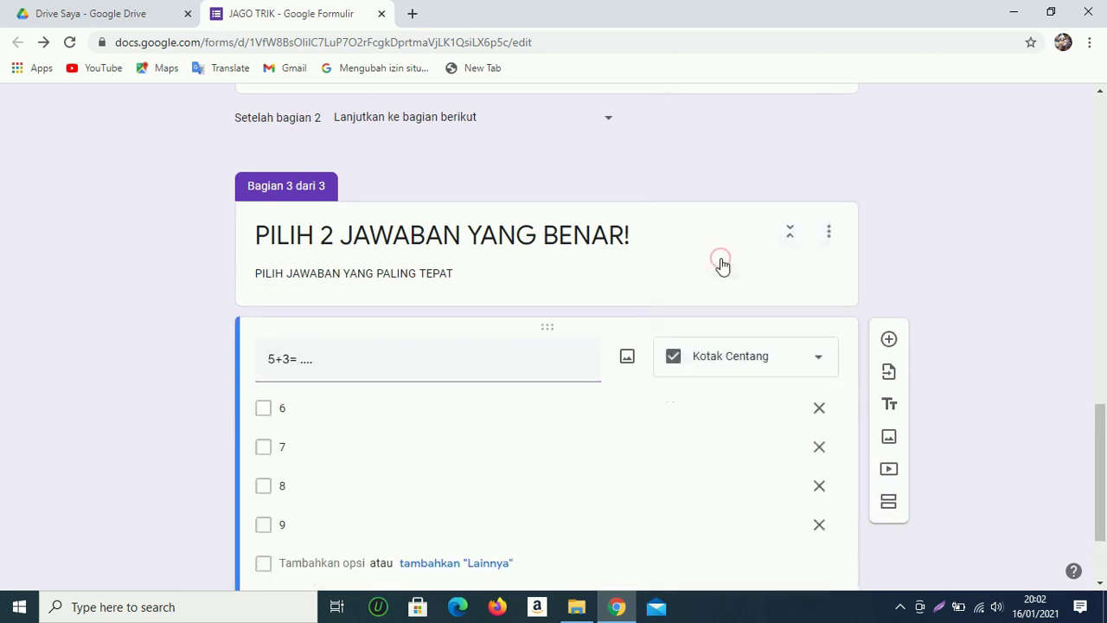
triple_click(332, 359)
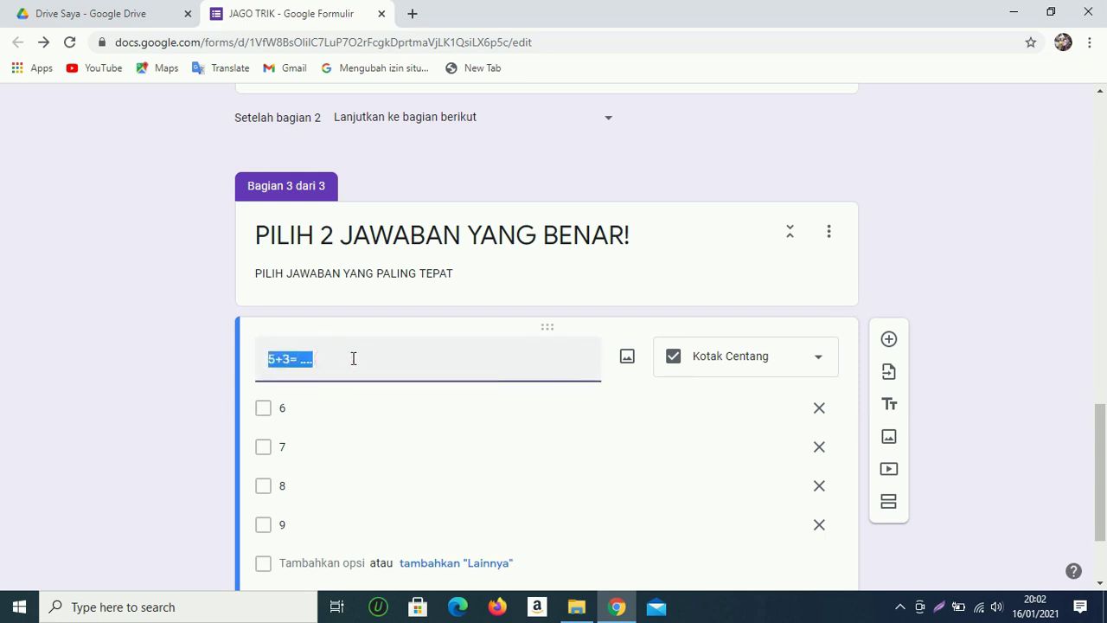
key("Caps_Lock")
type("Di bawah ini yang merupakan penjumlahan dengan ")
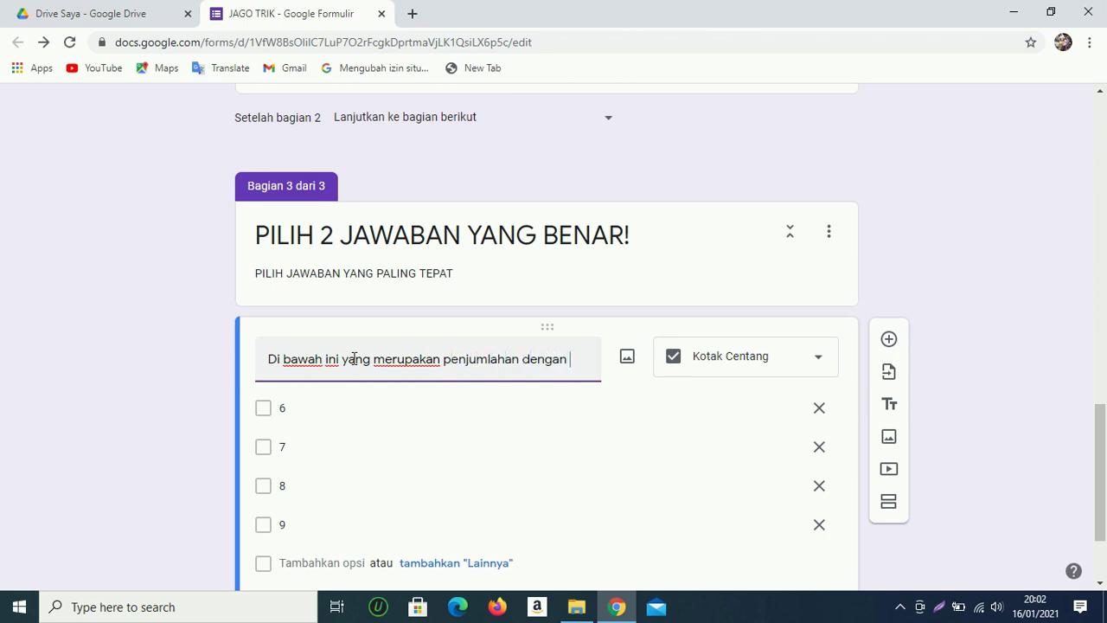
type("hasil 8 adalah ...")
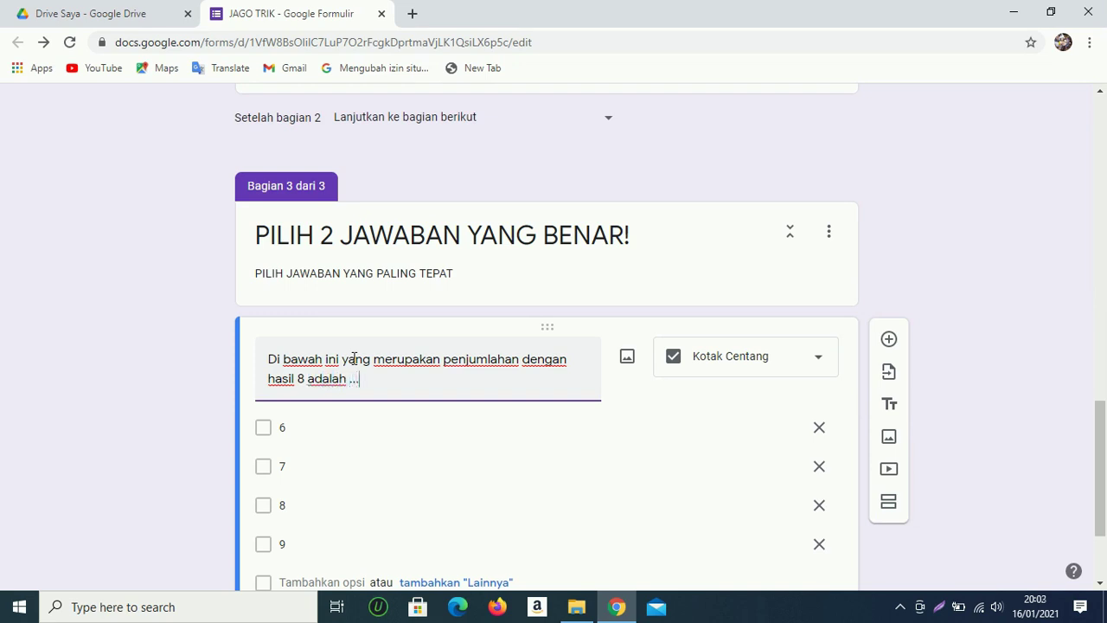
Replace the checkbox question's options with 5+2, 5+3, 4+4 and 4+5
left_click(819, 428)
left_click(819, 427)
left_click(819, 427)
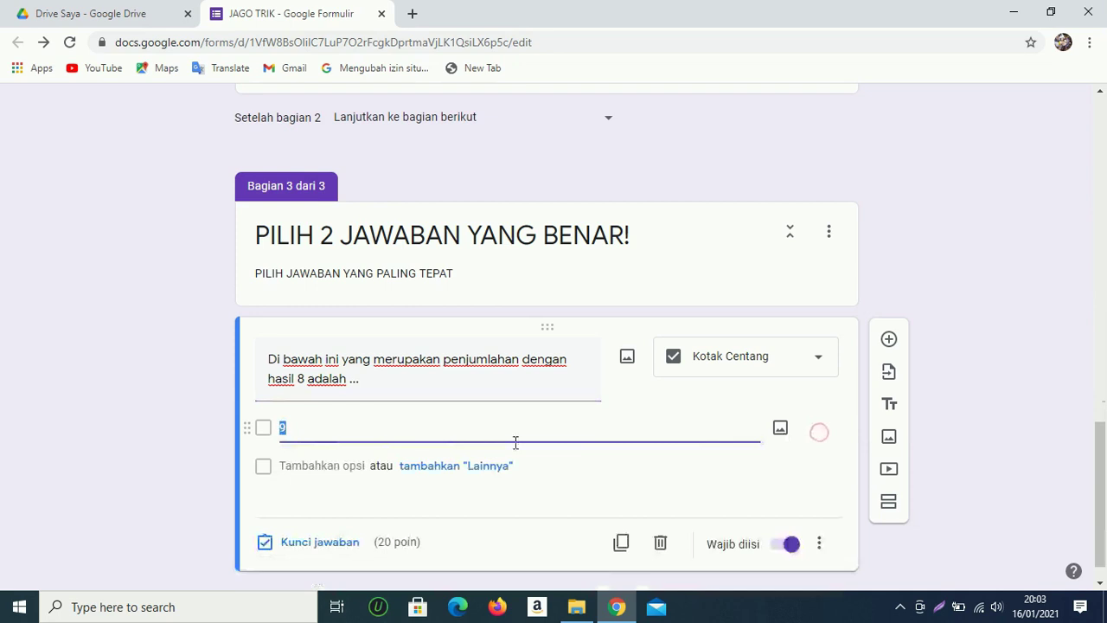
type("%=")
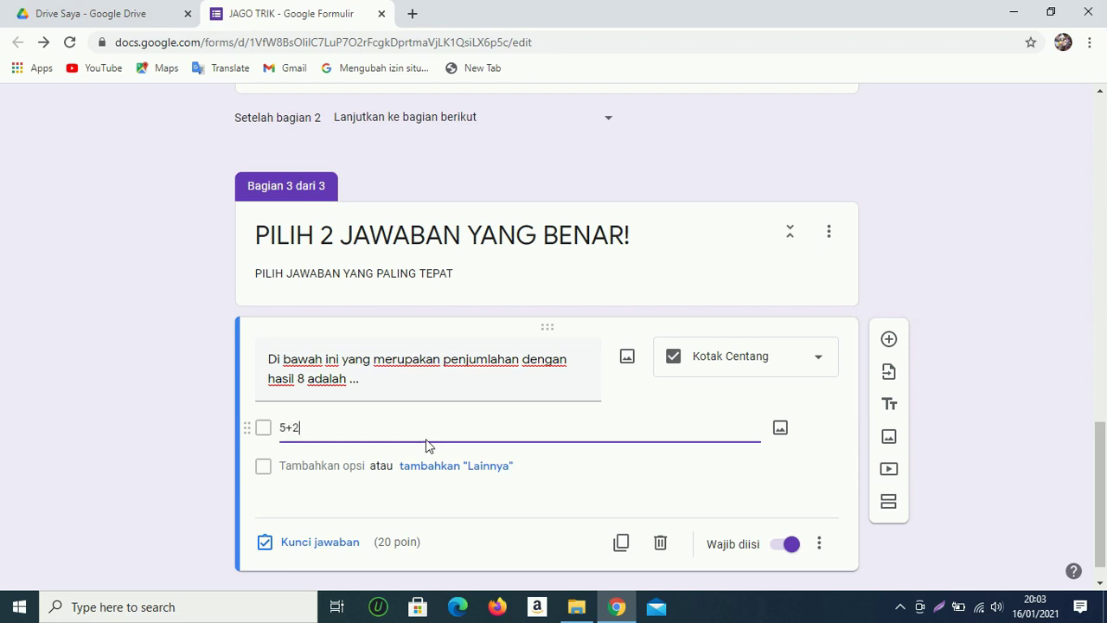
key("Return")
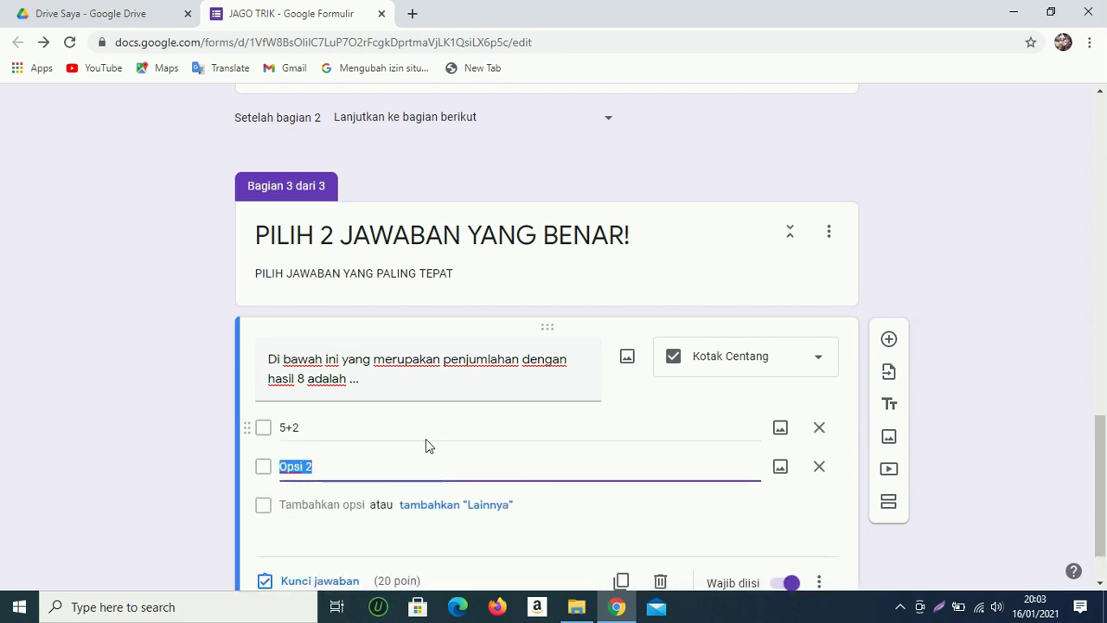
type("5+3")
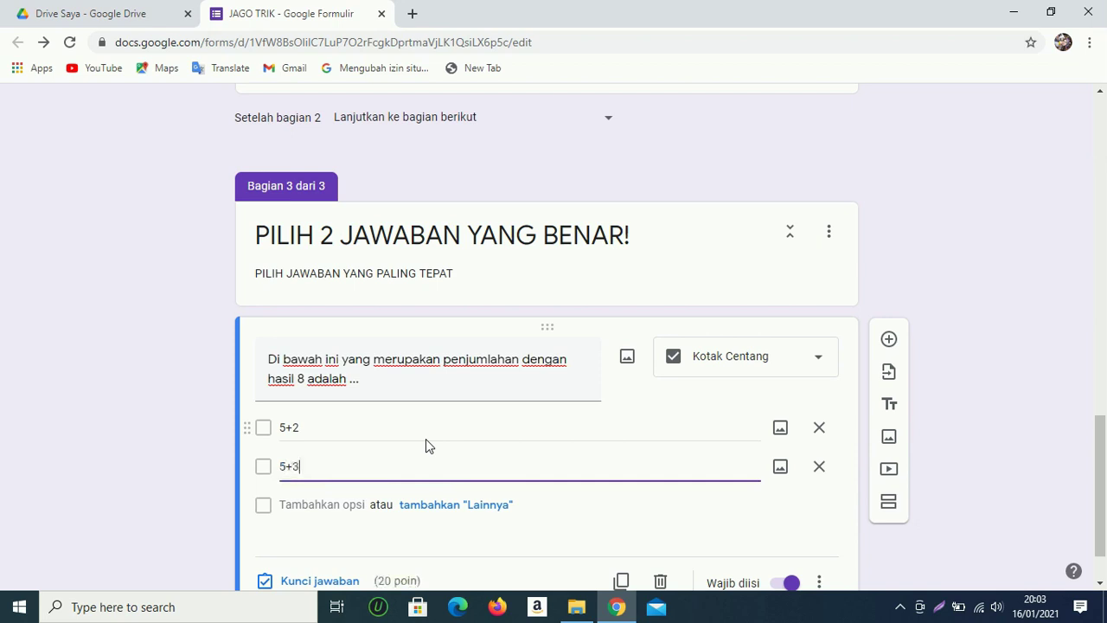
key("Return")
type("4+4")
key("Return")
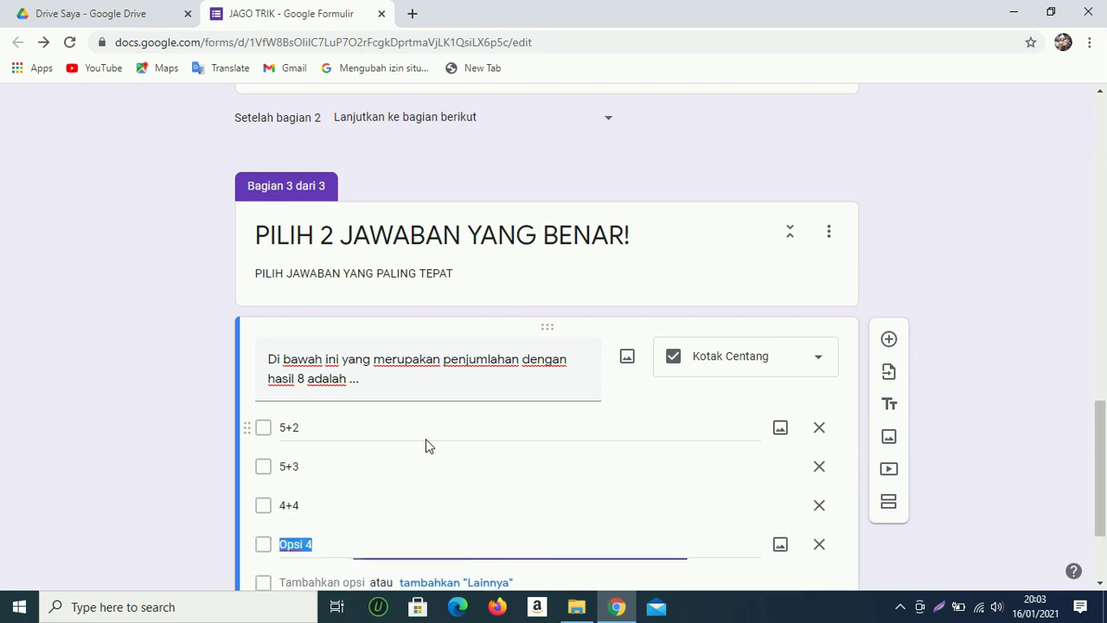
type("4+5")
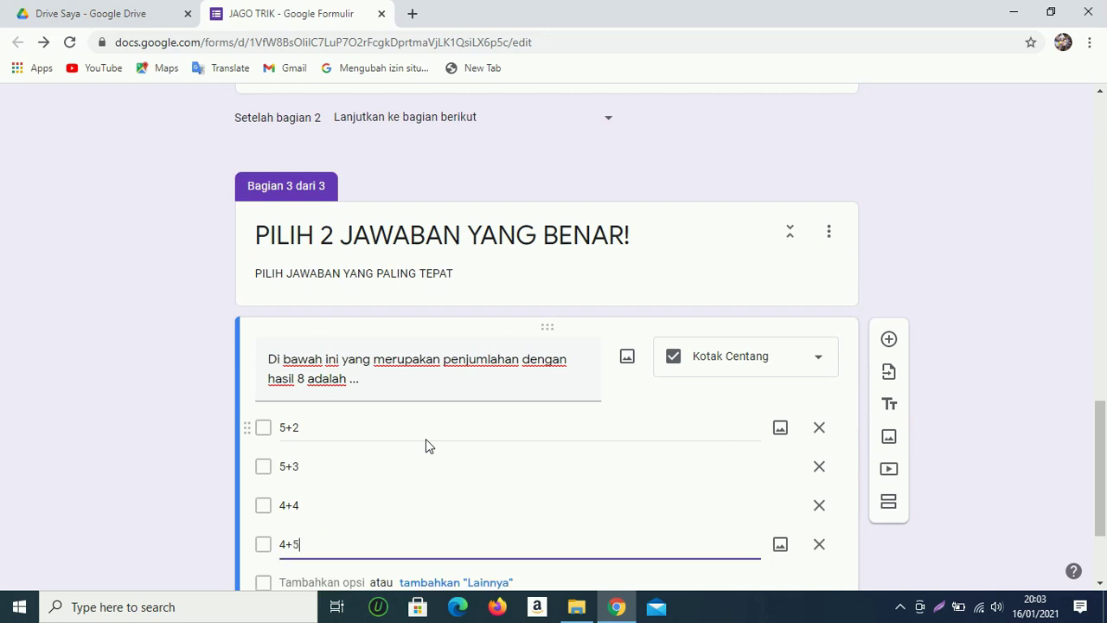
Add a description to the checkbox question reading "Pilih dua jawaban yang benar!"
scroll(783, 390, "down", 2)
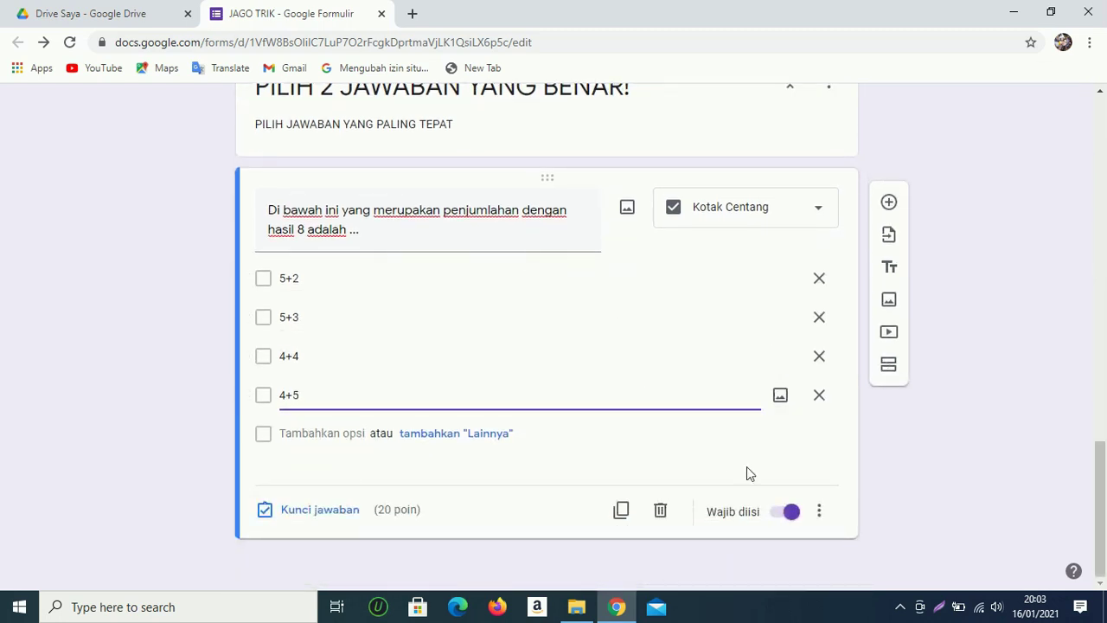
left_click(822, 516)
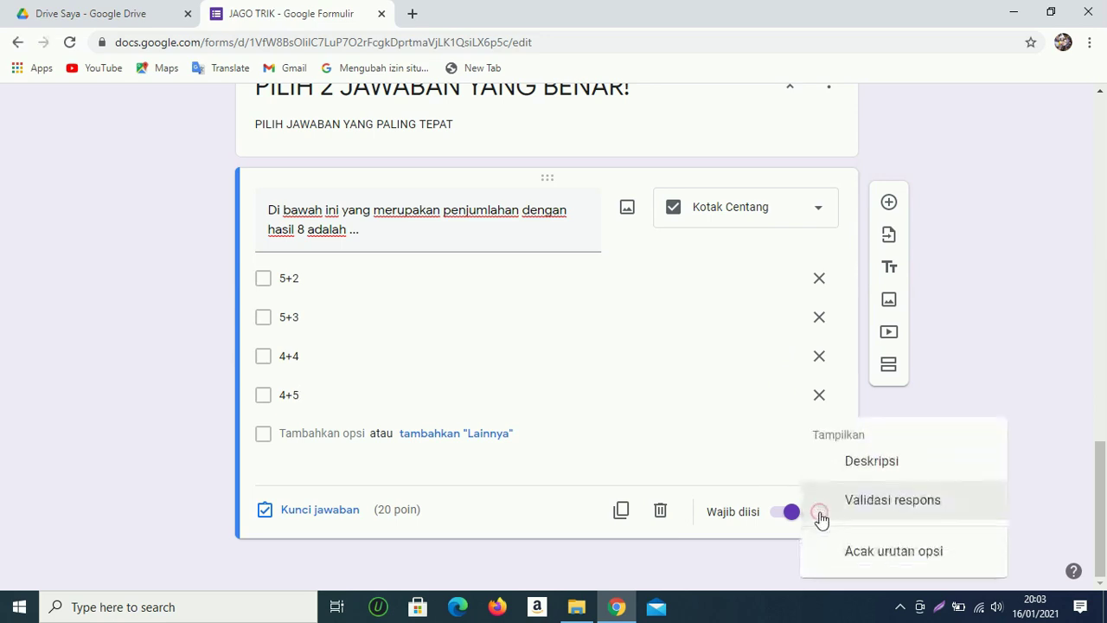
left_click(855, 467)
type("P")
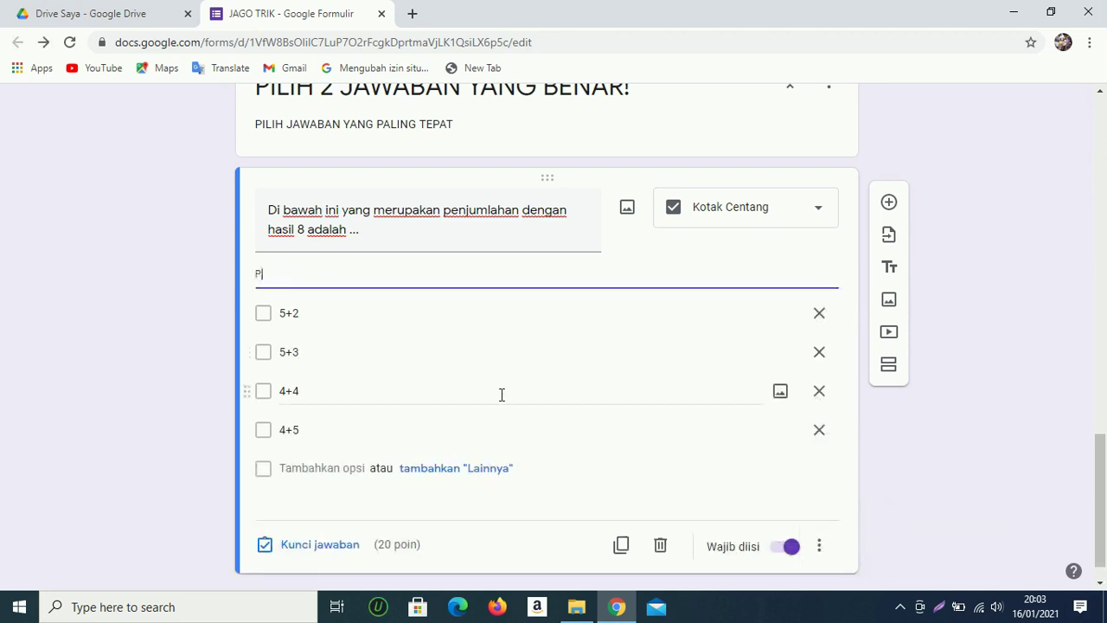
type("ilih j")
type("ua jawaban ya")
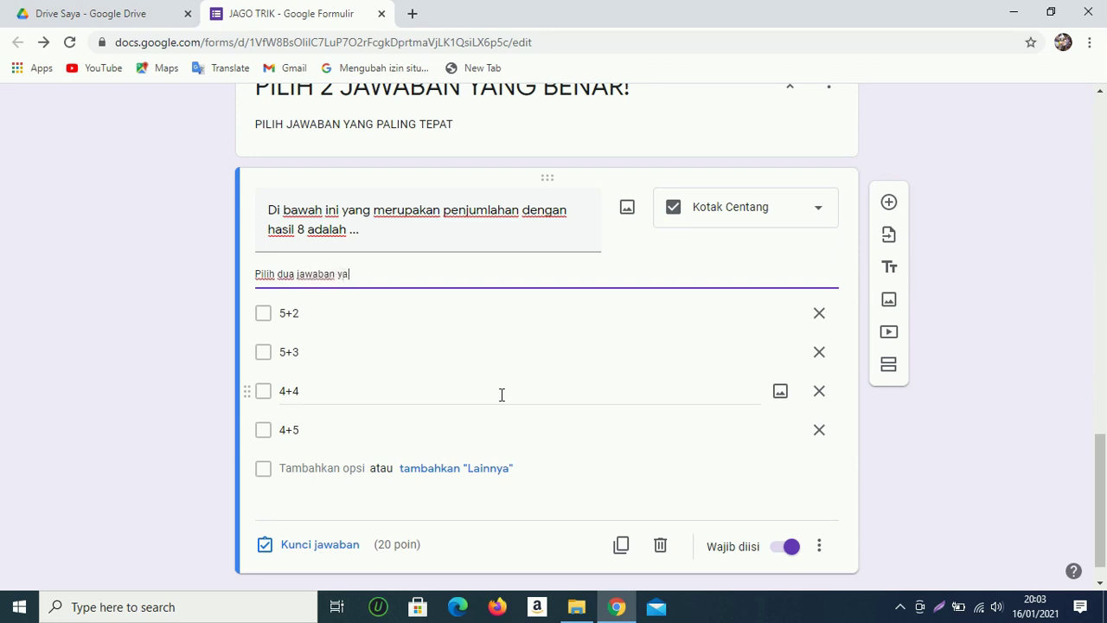
type("ng benar!")
Set the checkbox question's answer key to 5+3 and 4+4, worth 30 points
left_click(301, 546)
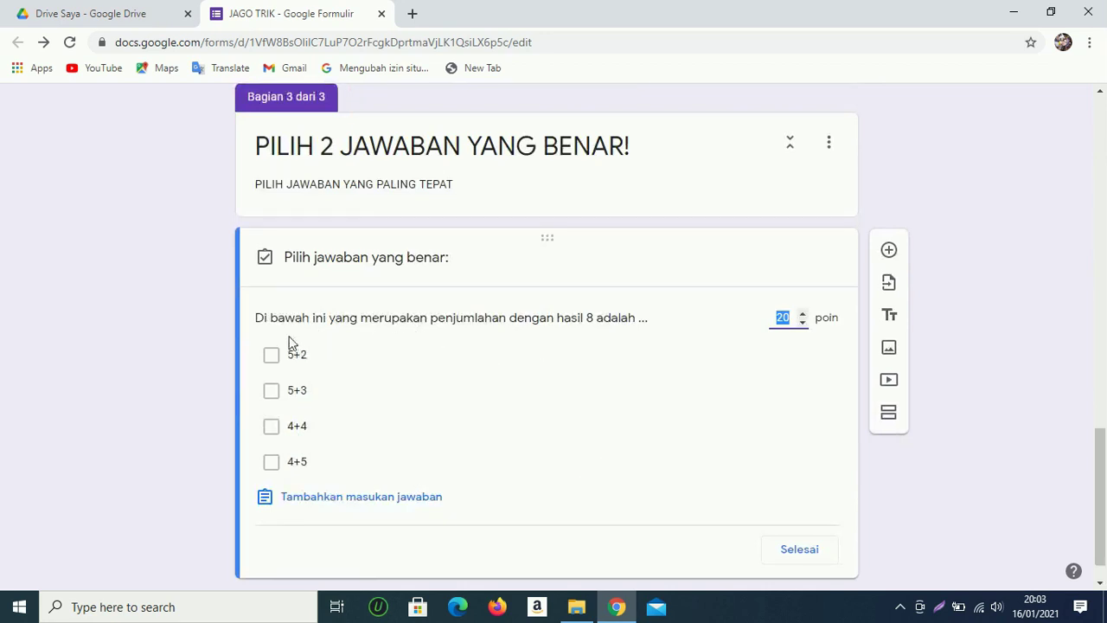
left_click(304, 391)
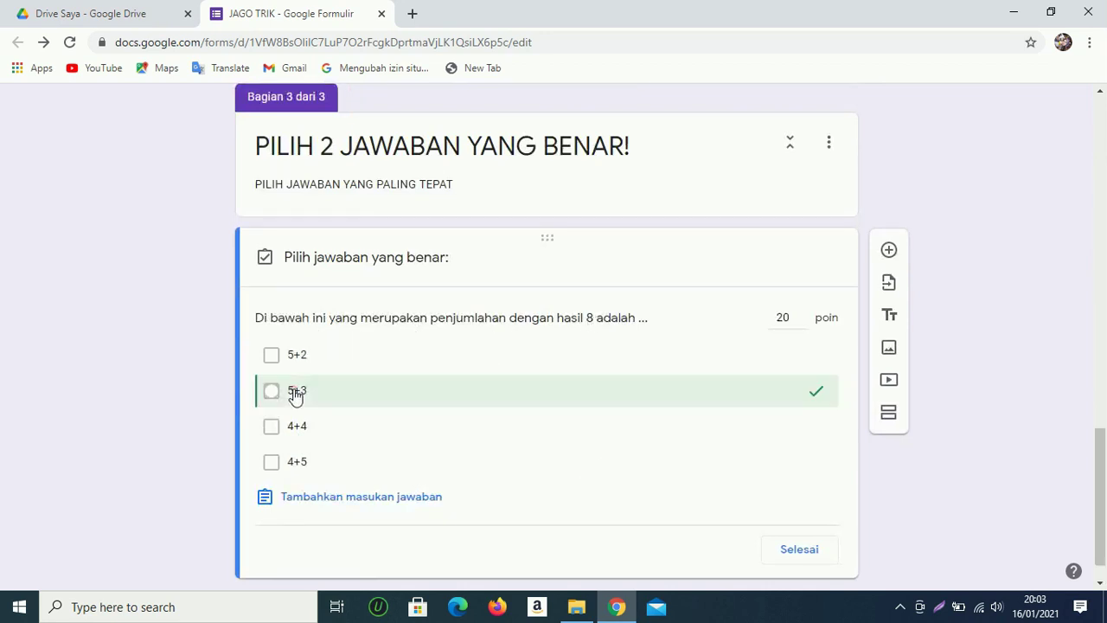
left_click(292, 433)
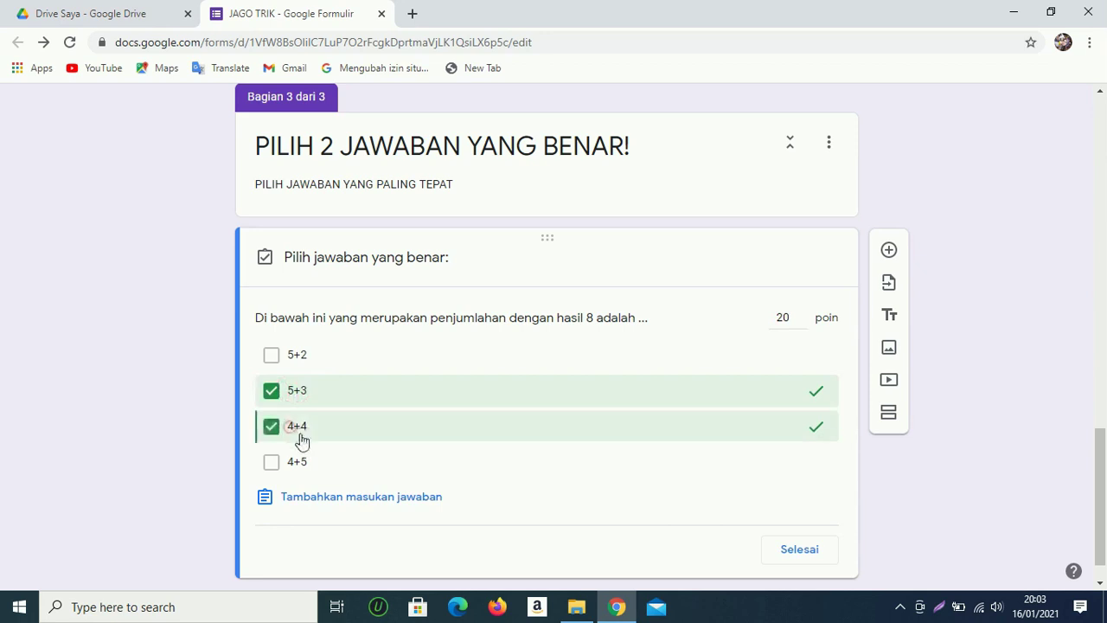
left_click(800, 317)
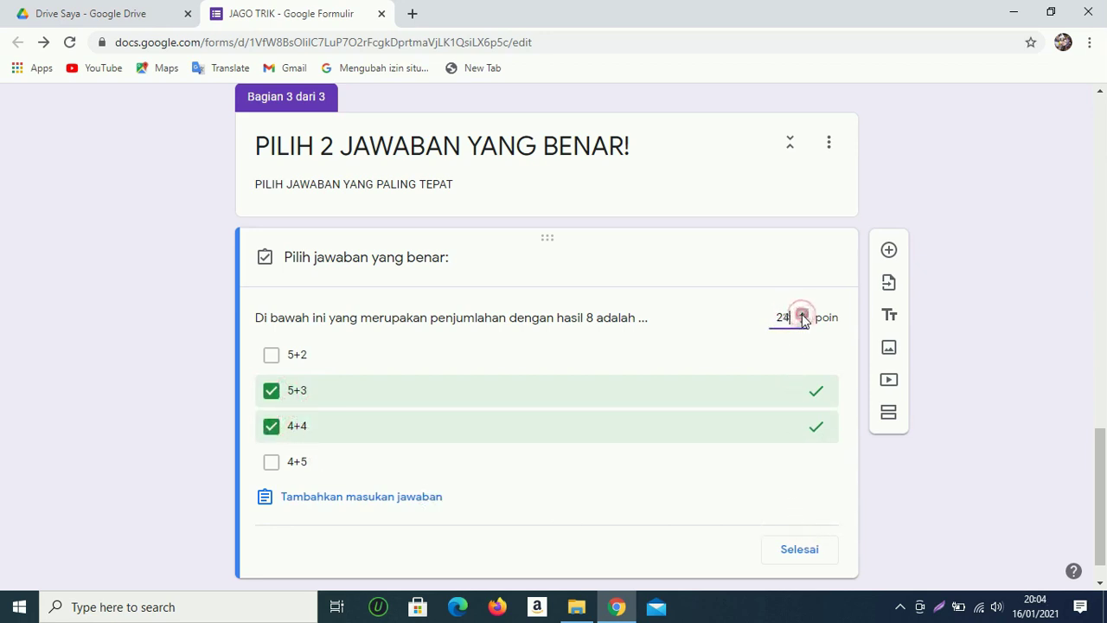
left_click(802, 314)
left_click(802, 314)
left_click(802, 314)
left_click(801, 554)
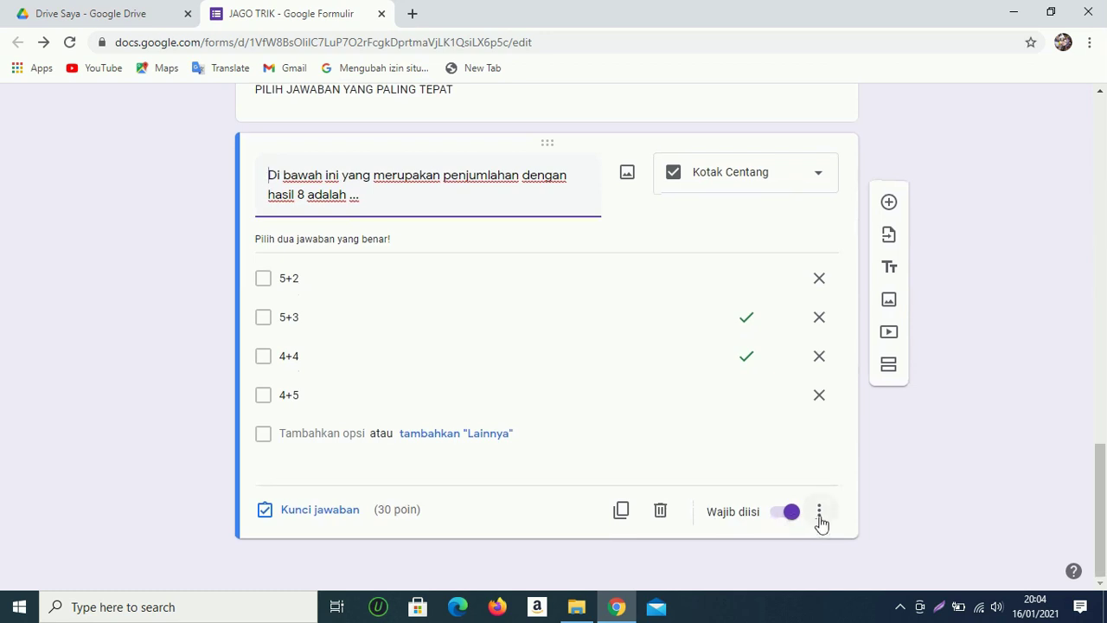
Add response validation to the checkbox question with the rule Pilih persis and the number 2
left_click(819, 519)
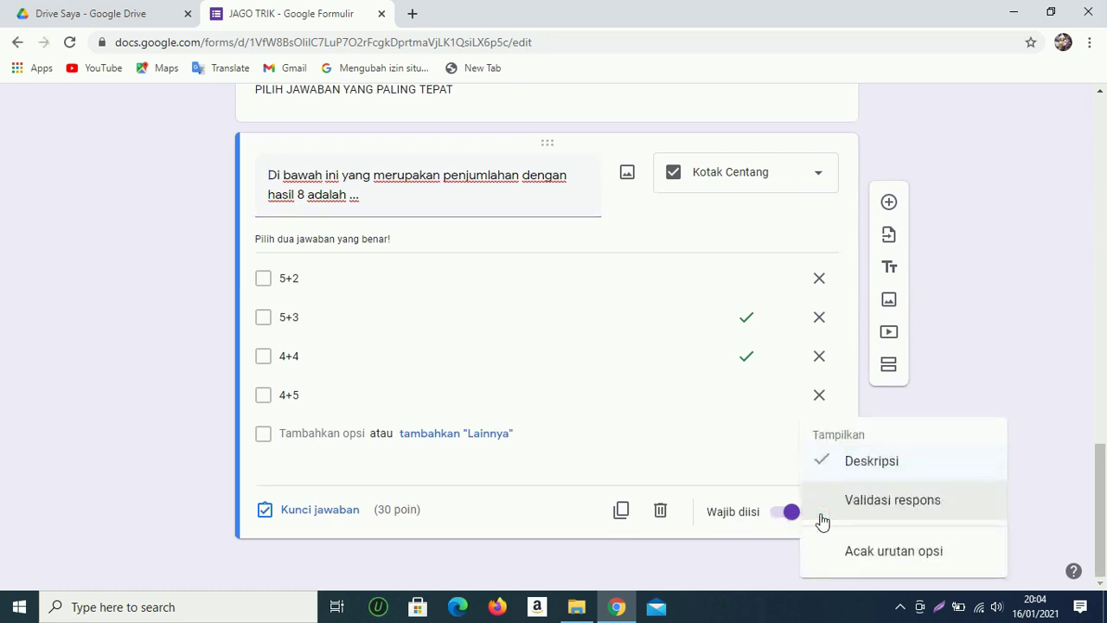
left_click(874, 502)
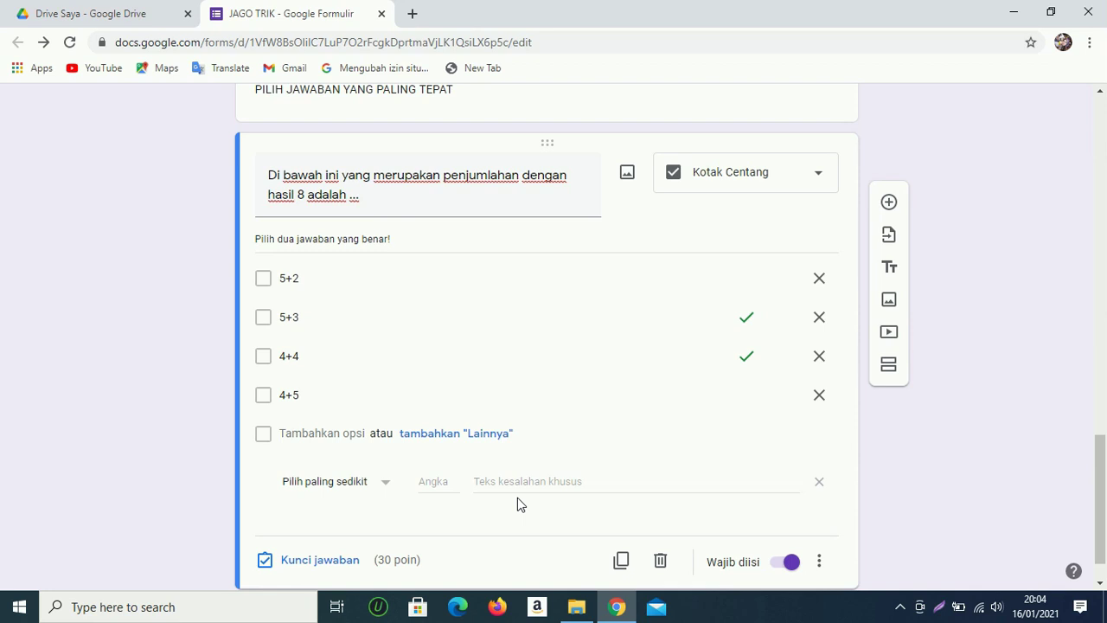
left_click(385, 487)
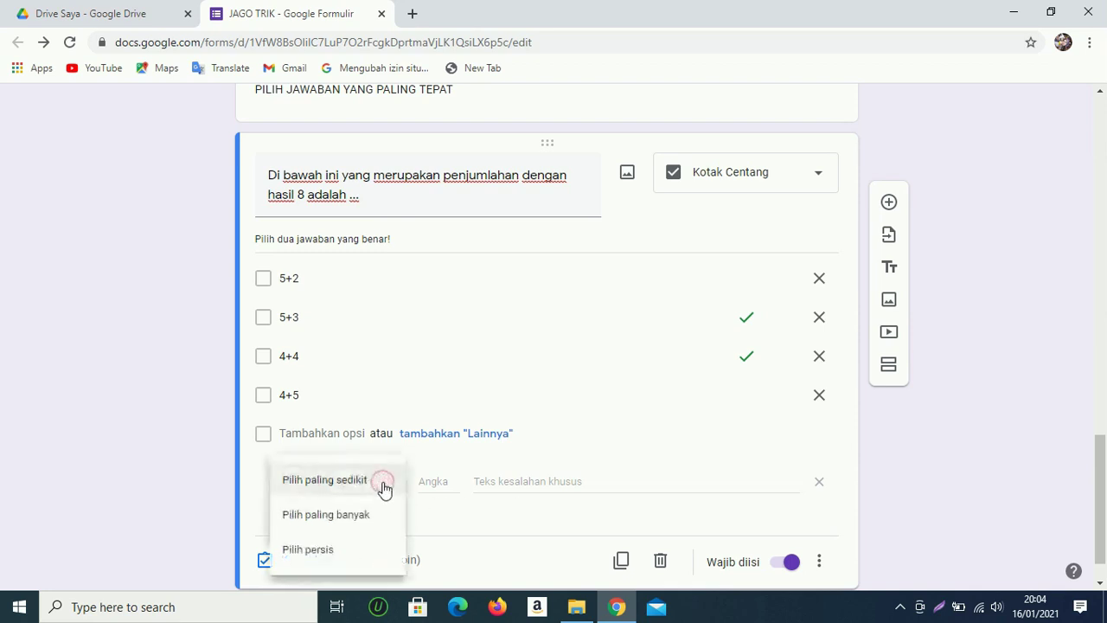
left_click(313, 548)
left_click(443, 486)
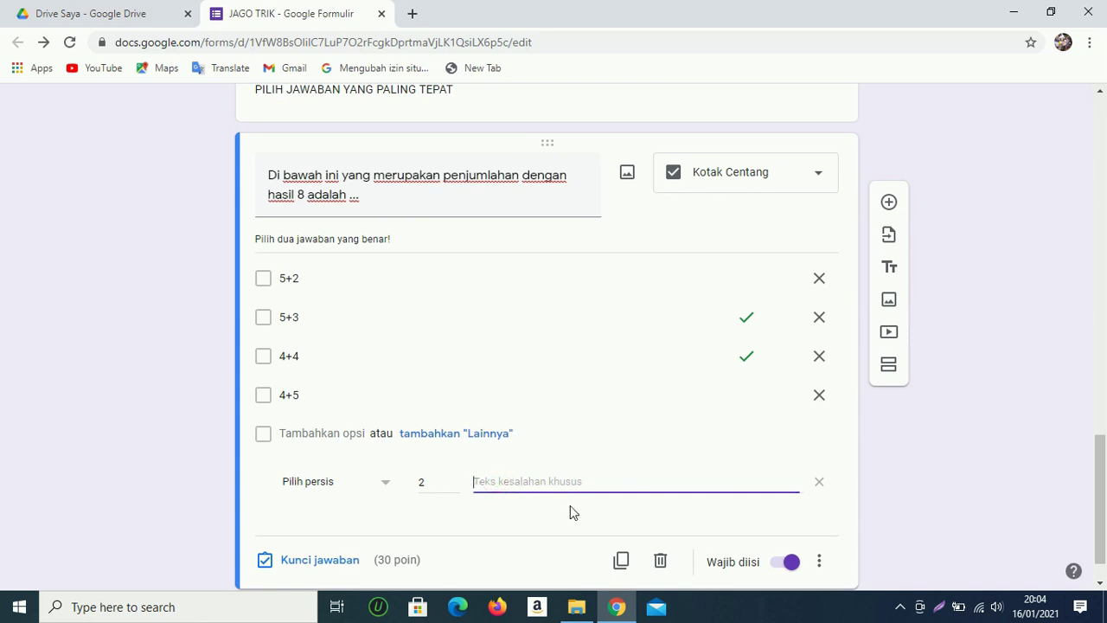
Enter "INGAT!!! Pilih 2 jawaban yang benar!" as the validation's custom error text
type("Pilih")
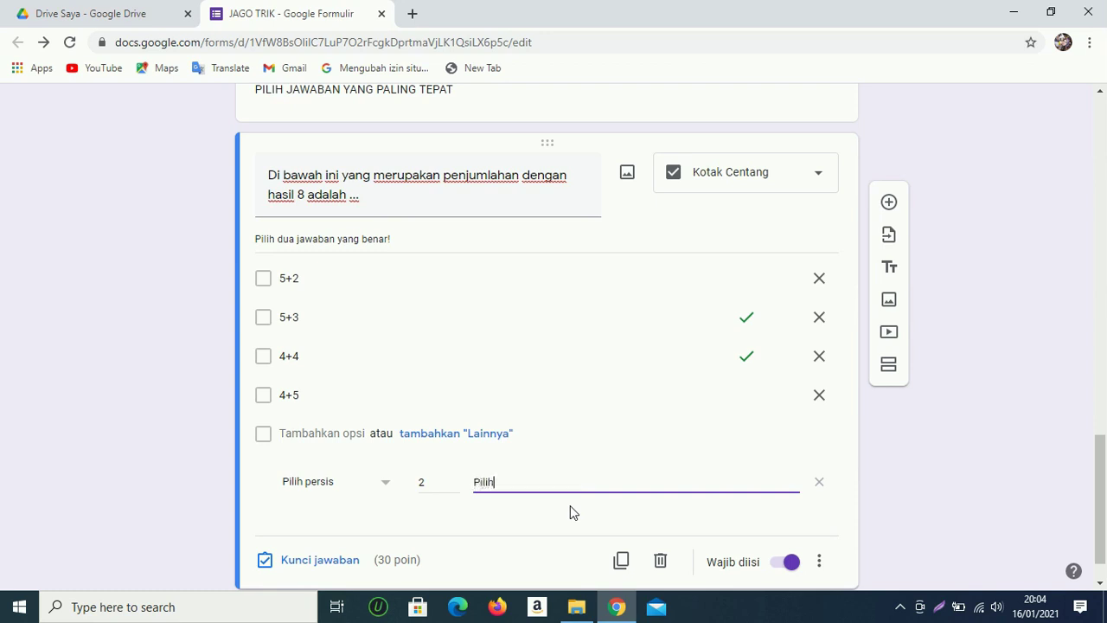
type(" 2 jawaban yang benar")
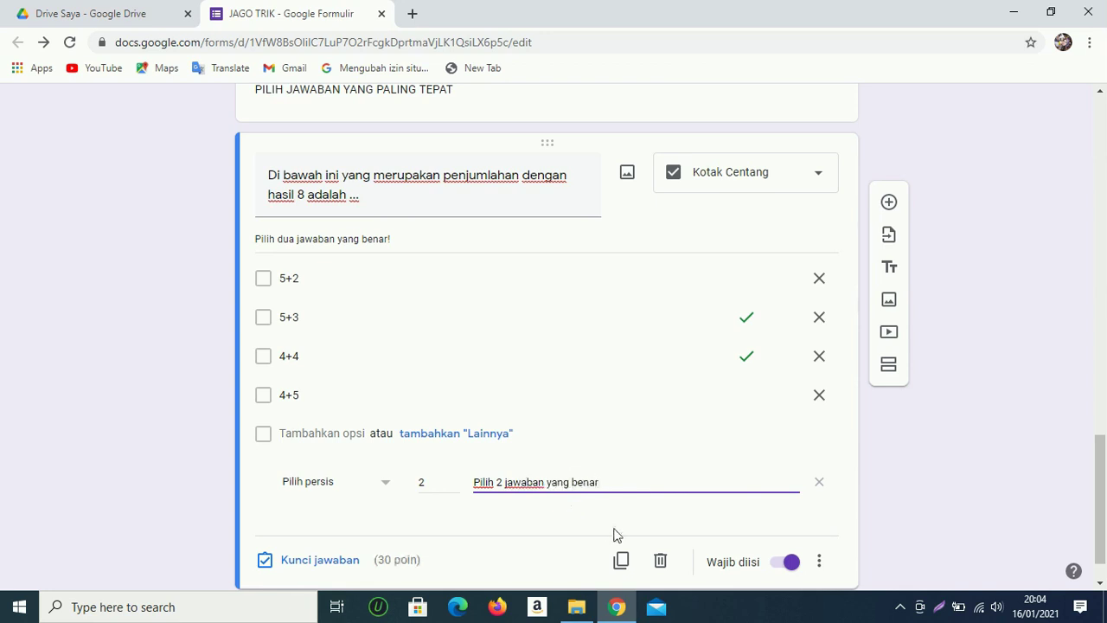
left_click(476, 483)
key("Caps_Lock")
type("INGAT!!! ")
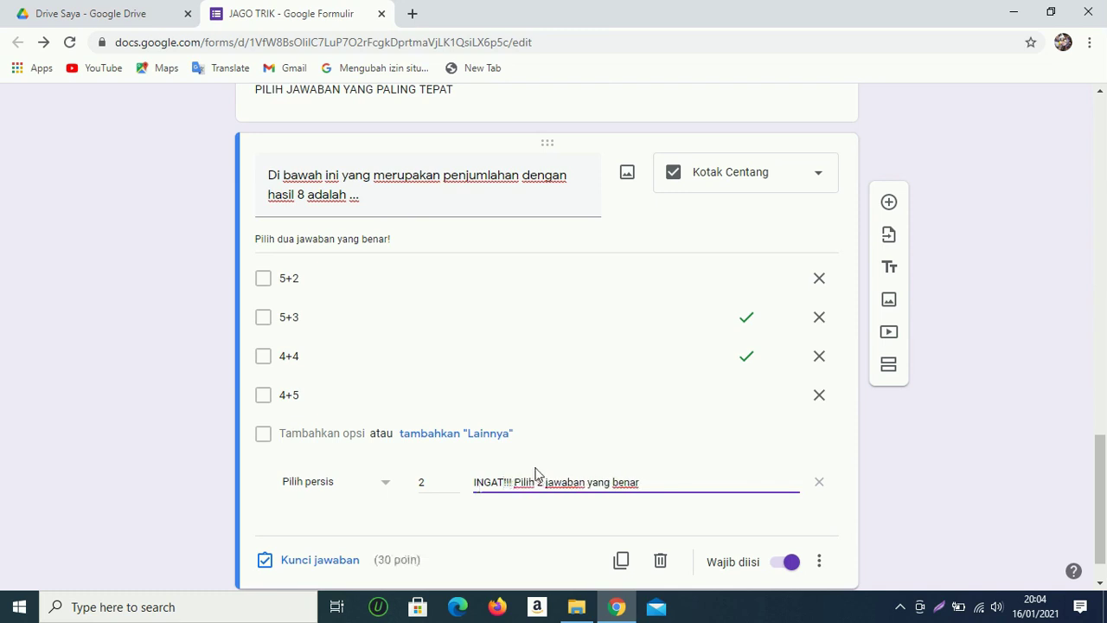
type("!")
left_click(705, 517)
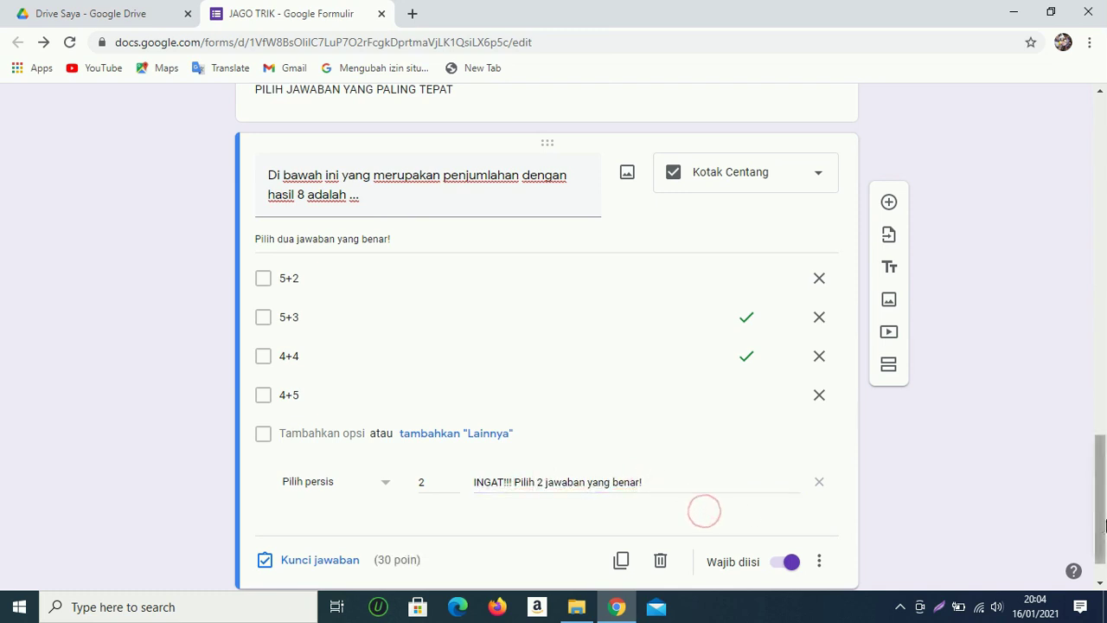
Preview the form, choose a student name and answer the 5+3 question to reach the third page
left_click_drag(1103, 527, 1100, 164)
left_click(865, 107)
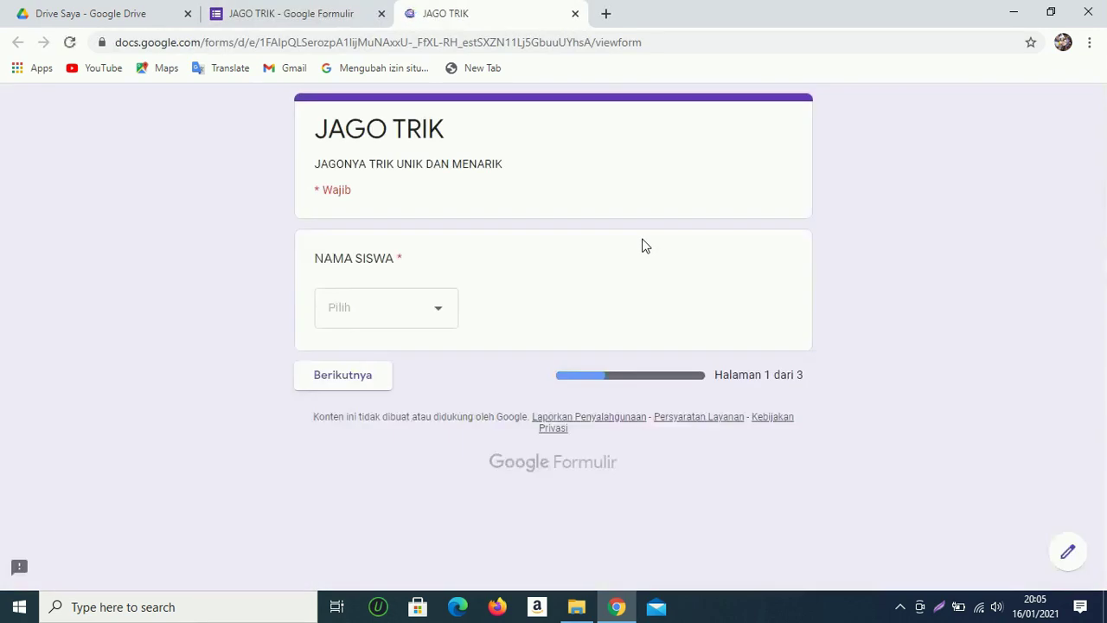
left_click(442, 317)
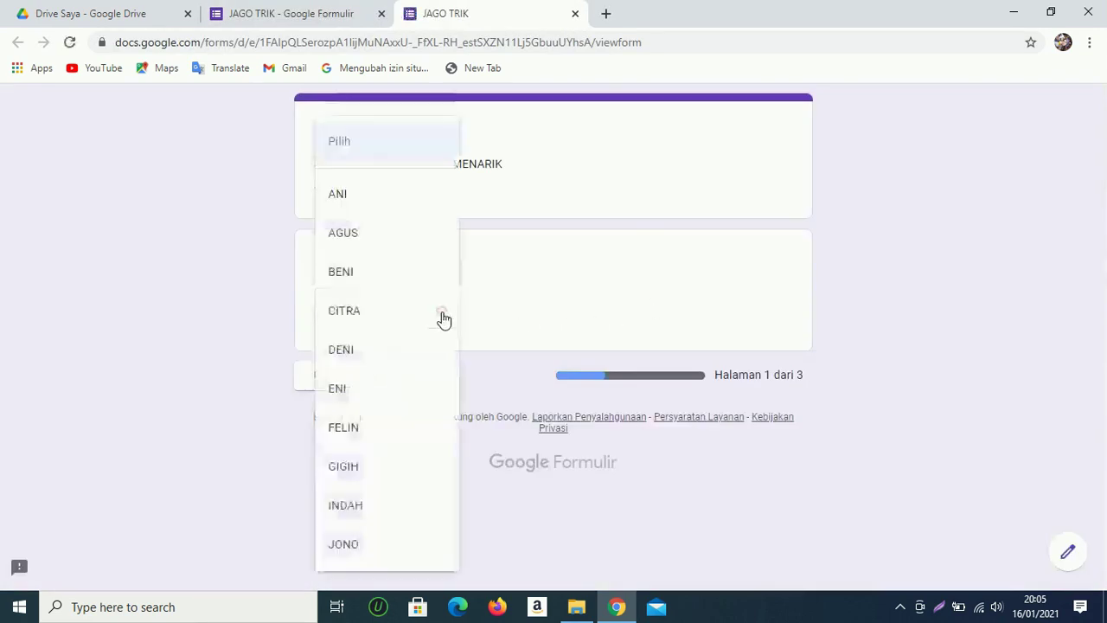
left_click(353, 236)
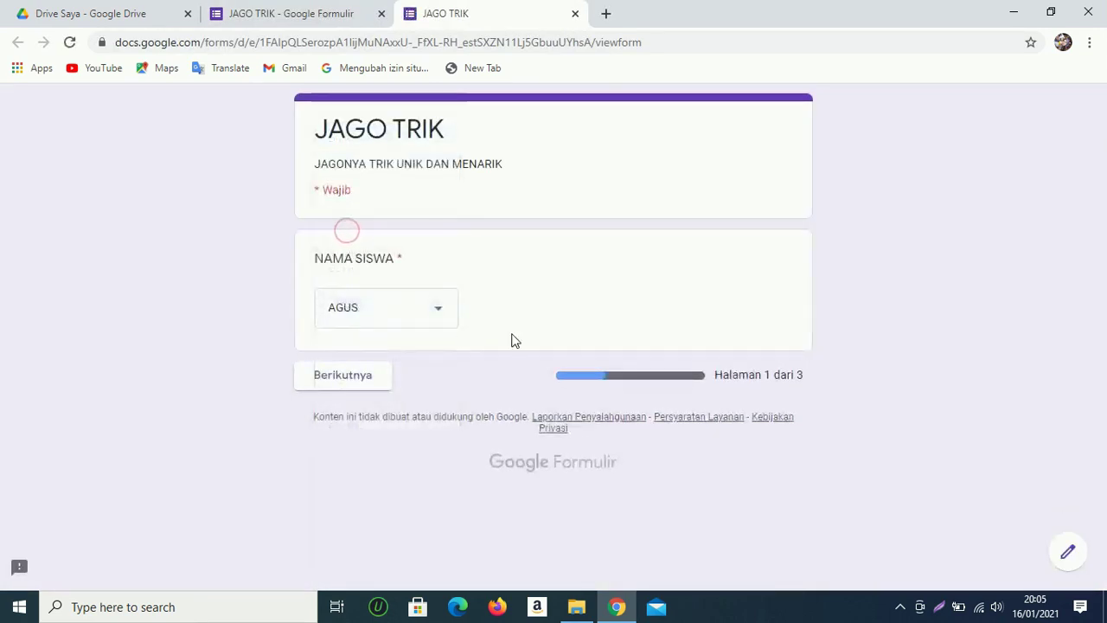
left_click(351, 379)
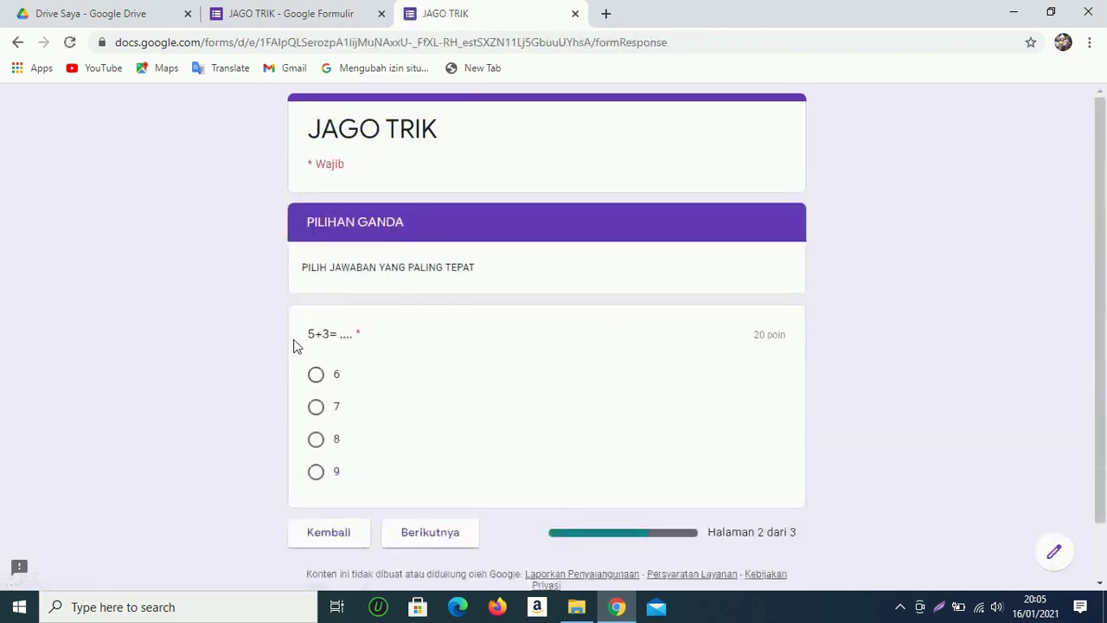
scroll(400, 398, "down", 1)
left_click(317, 313)
left_click(432, 475)
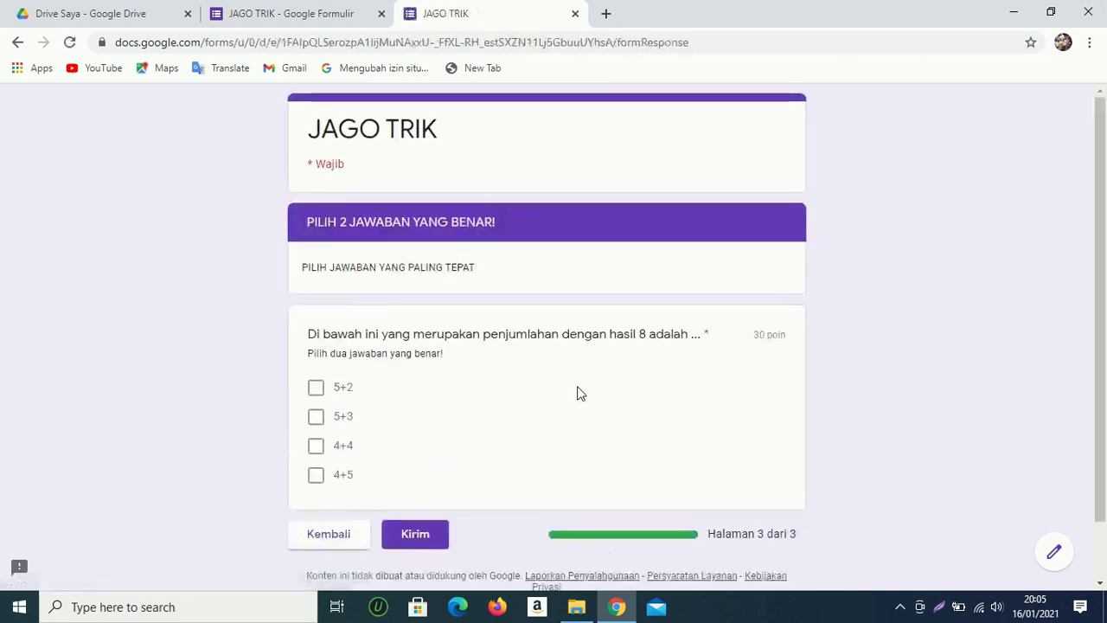
Test the two-answer validation in the preview by selecting one, two, three and all four checkbox options
scroll(579, 390, "down", 1)
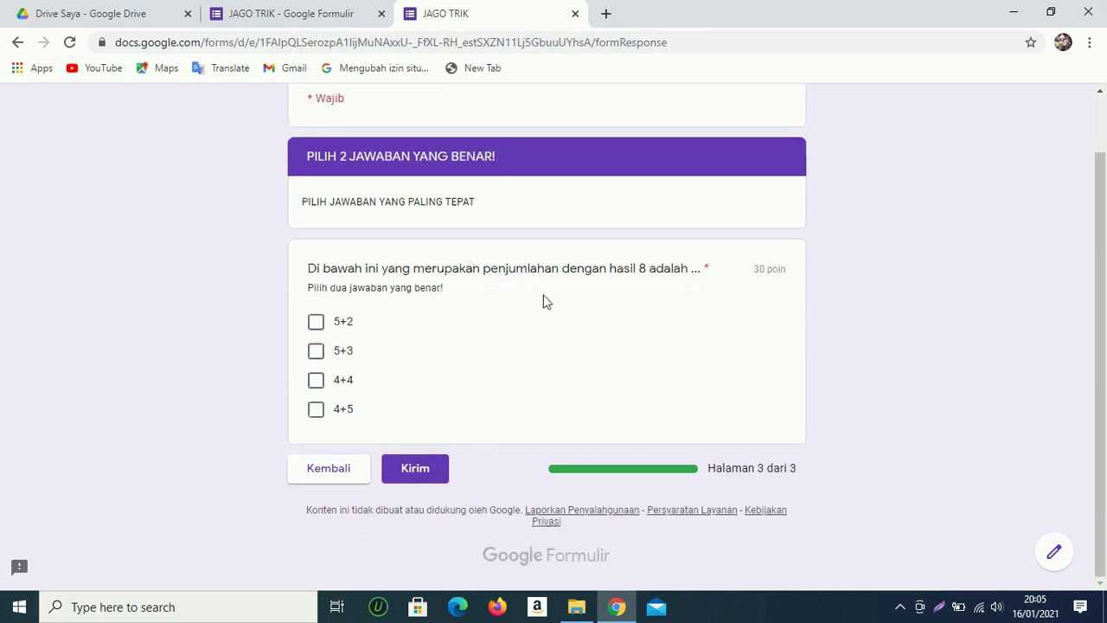
left_click(334, 326)
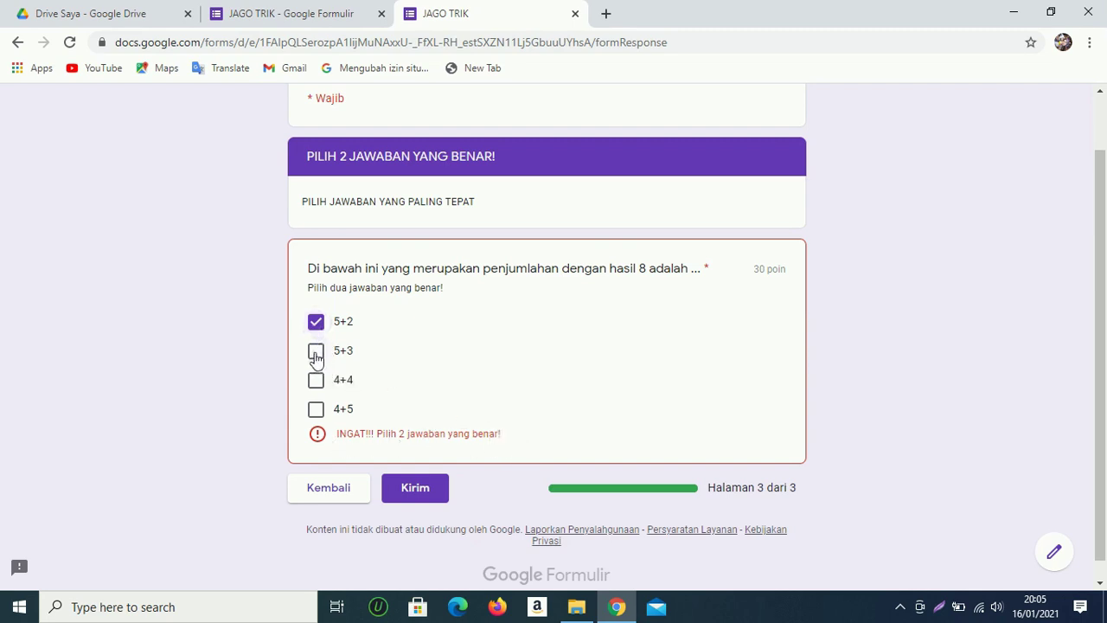
left_click(316, 355)
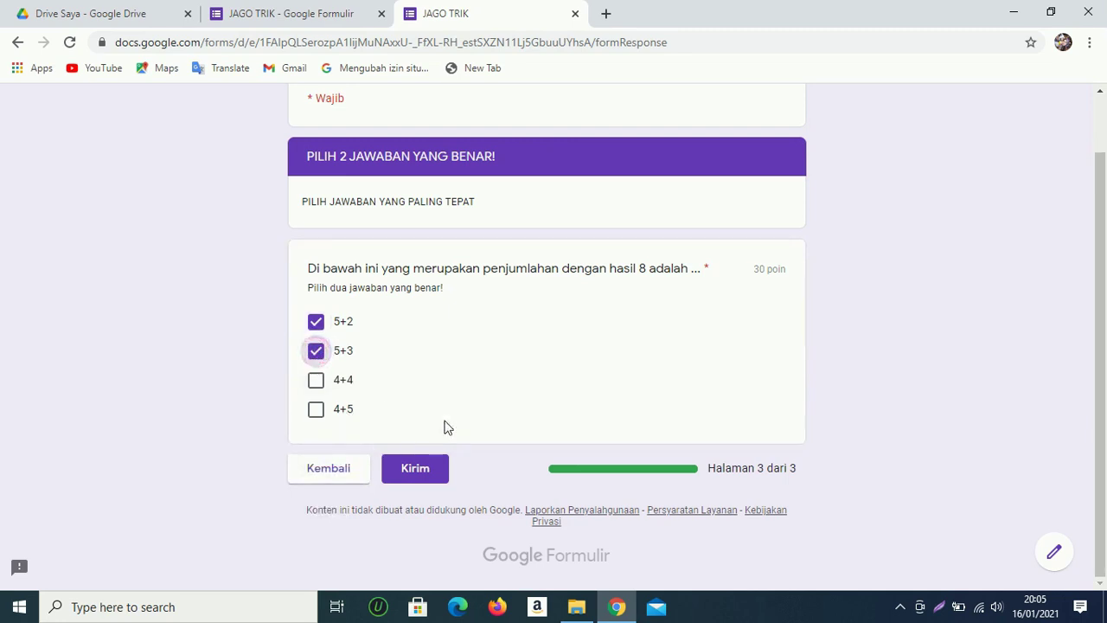
left_click(315, 388)
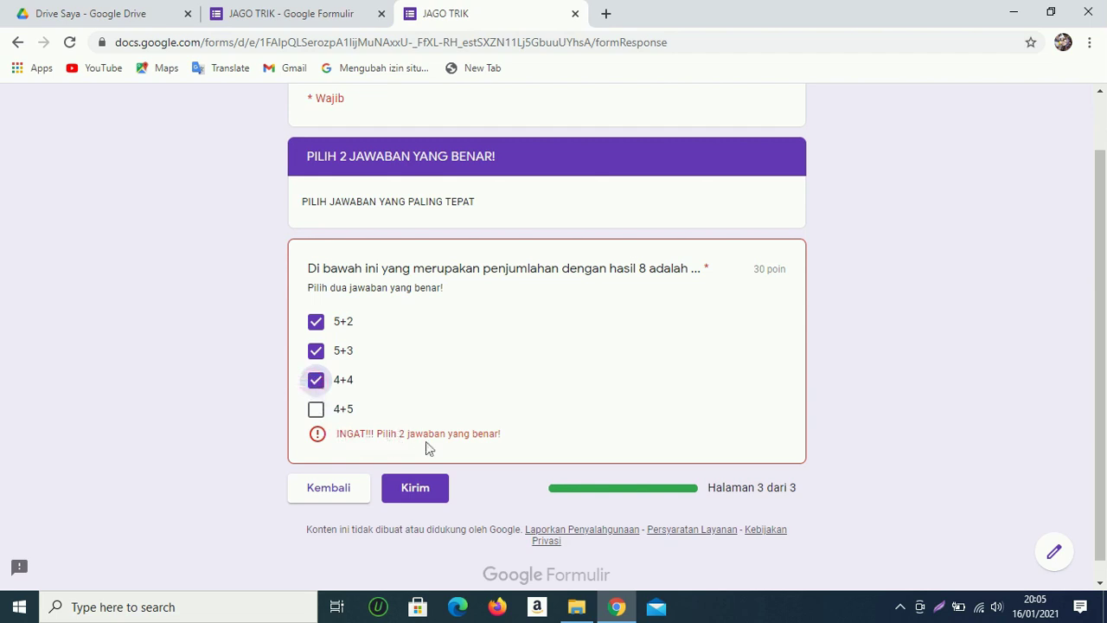
left_click(316, 322)
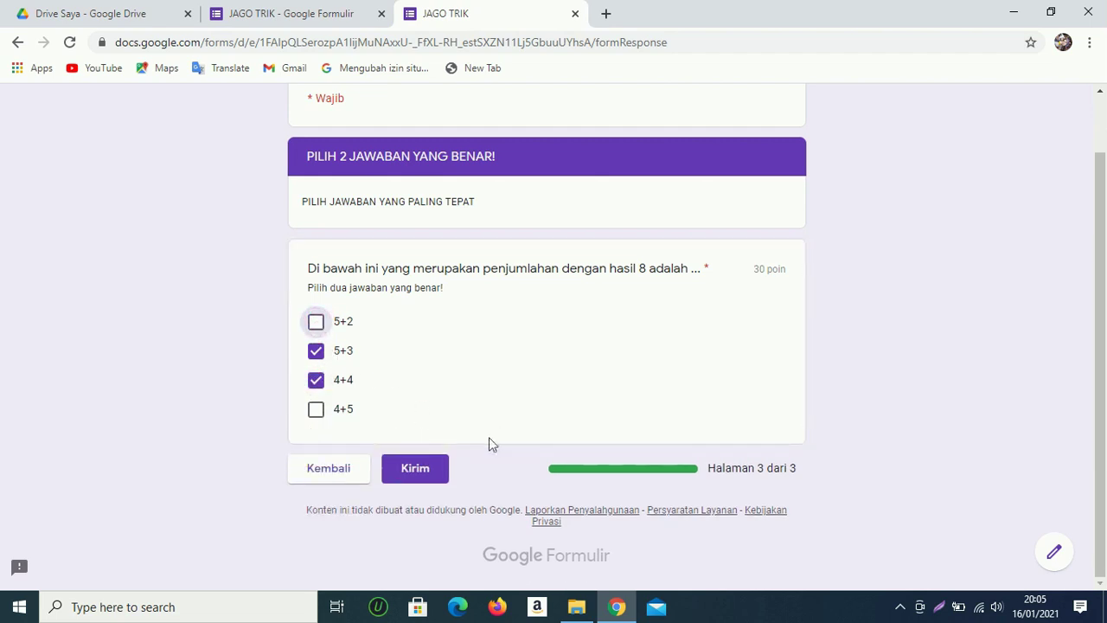
left_click(322, 412)
left_click(319, 323)
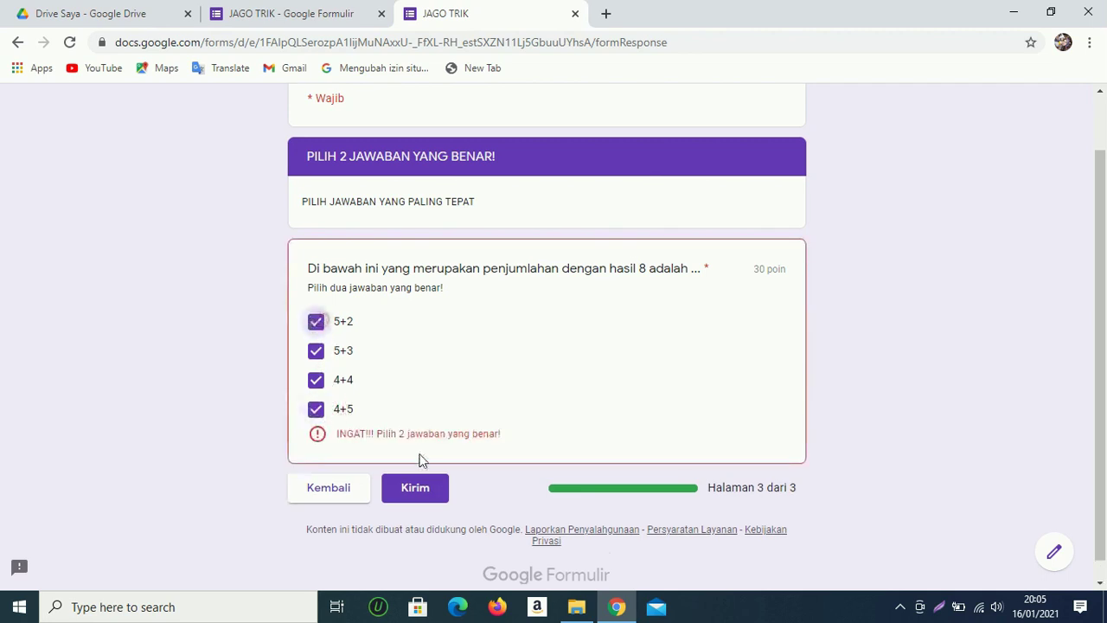
Reduce the preview selection to 5+2 and 5+3, and close the preview to return to the form editor
left_click(317, 351)
left_click(316, 380)
left_click(316, 410)
left_click(317, 351)
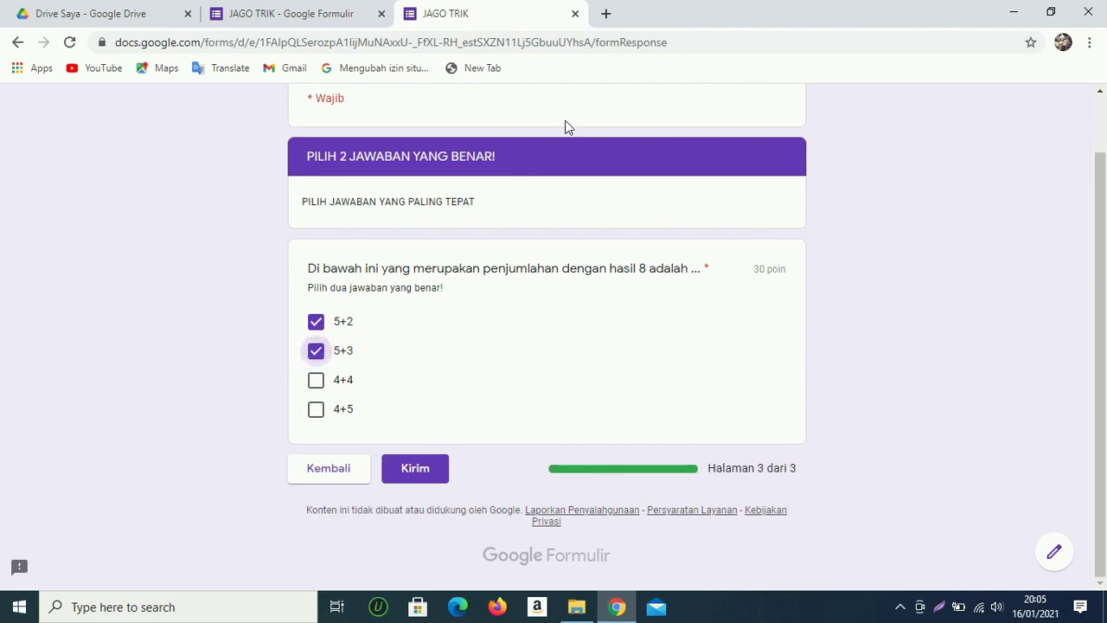
left_click(574, 13)
left_click(627, 135)
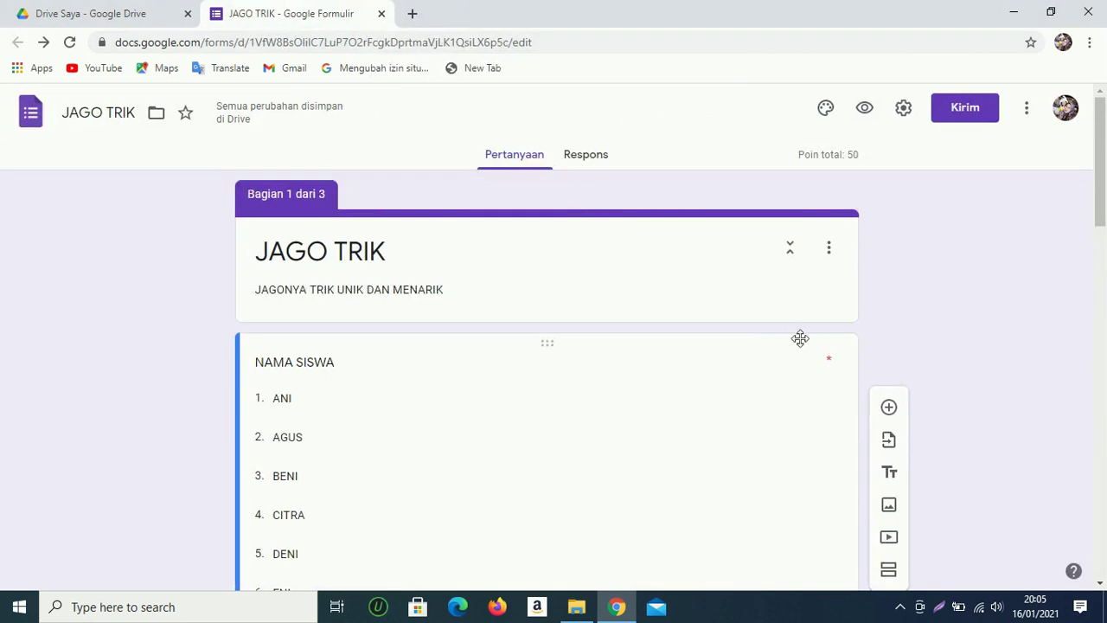
scroll(784, 346, "down", 8)
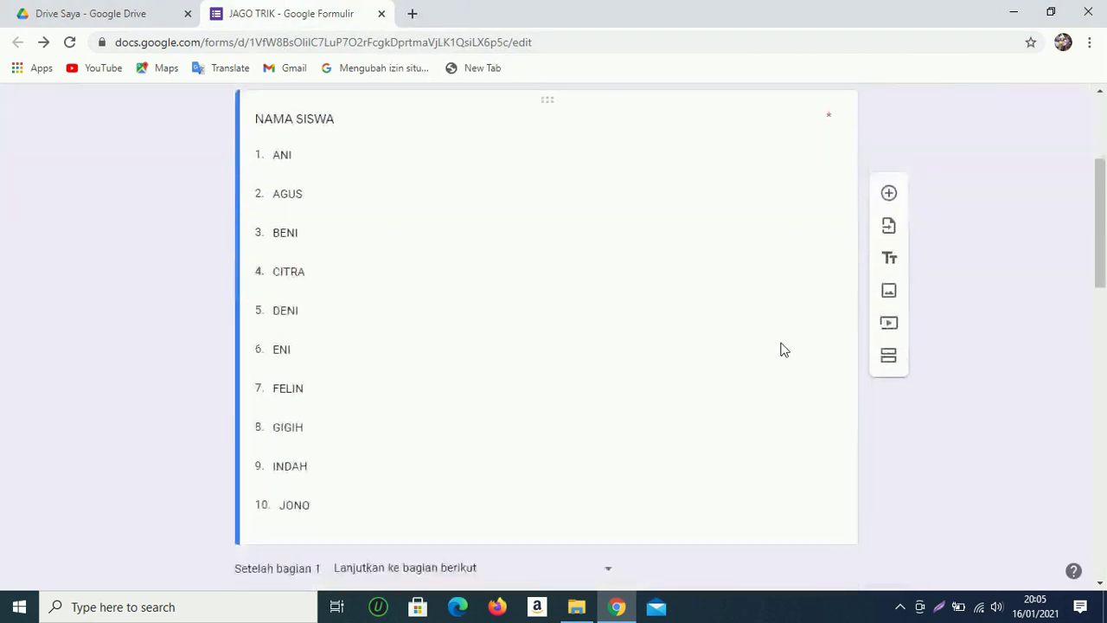
scroll(784, 349, "down", 8)
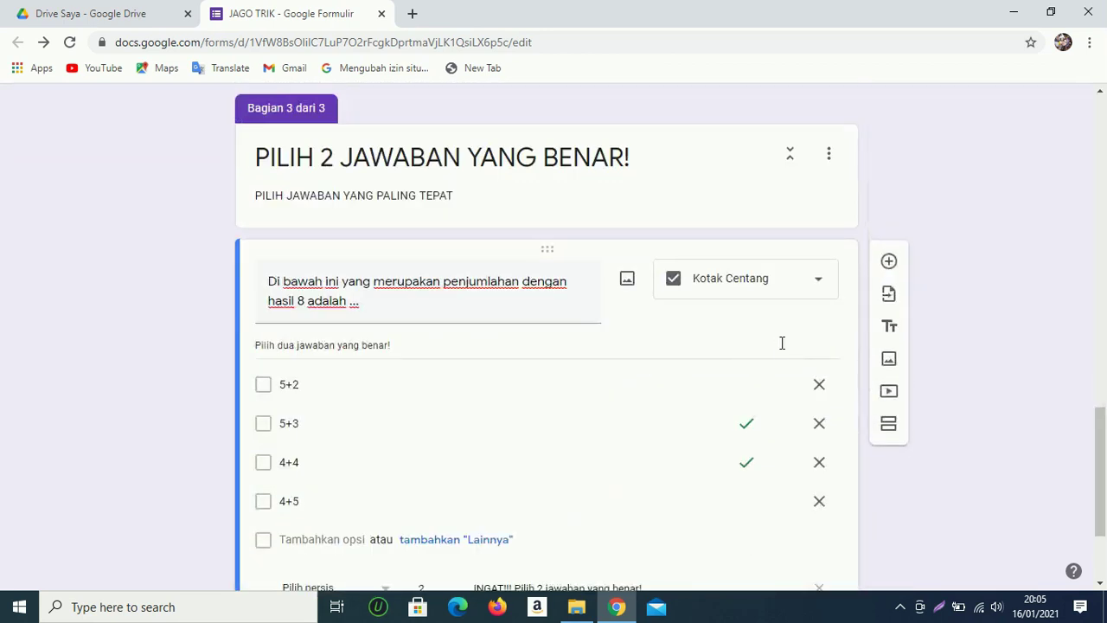
scroll(781, 347, "up", 3)
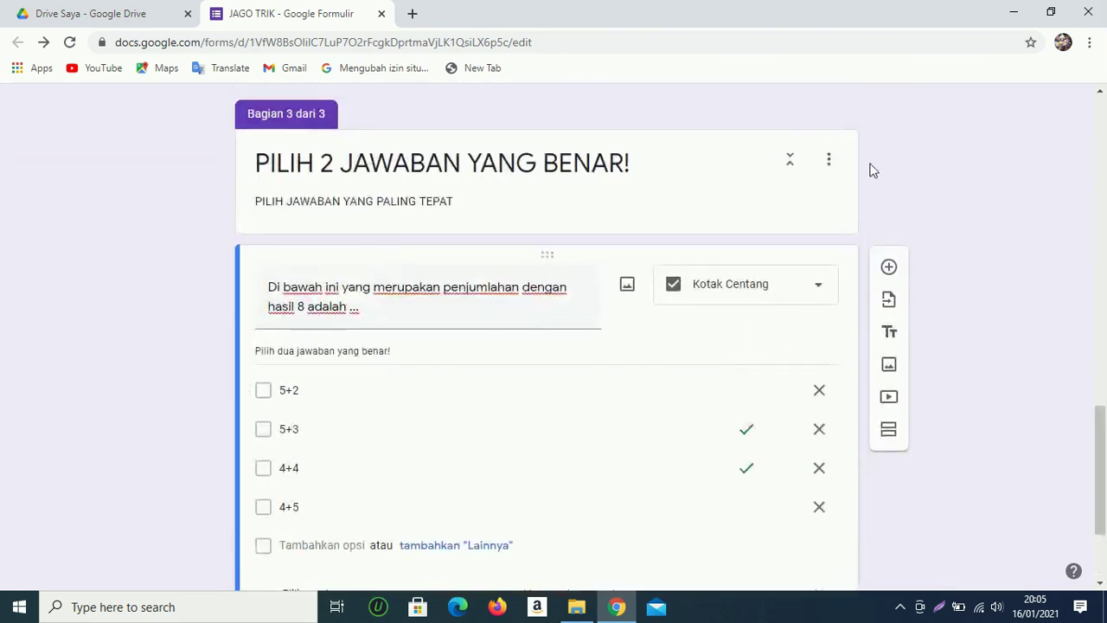
left_click(832, 161)
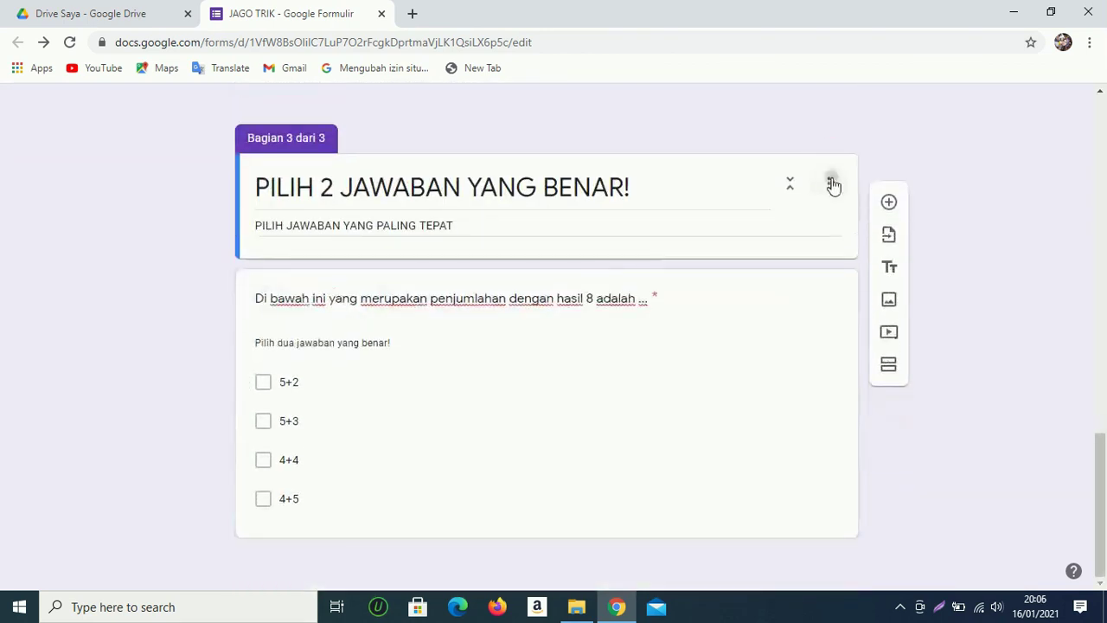
left_click(829, 182)
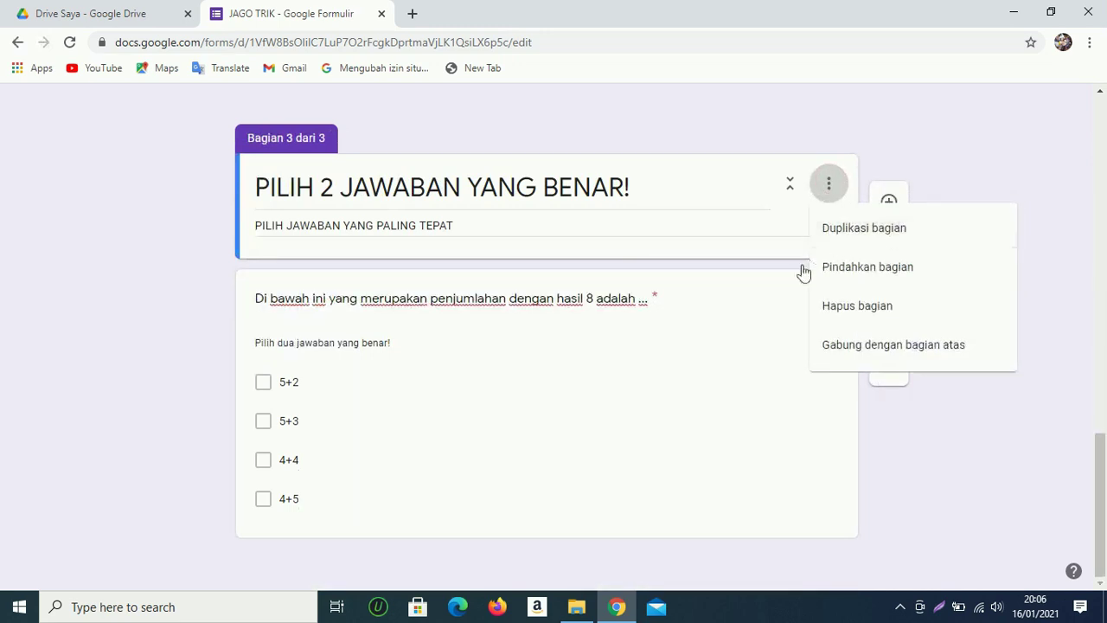
left_click(739, 367)
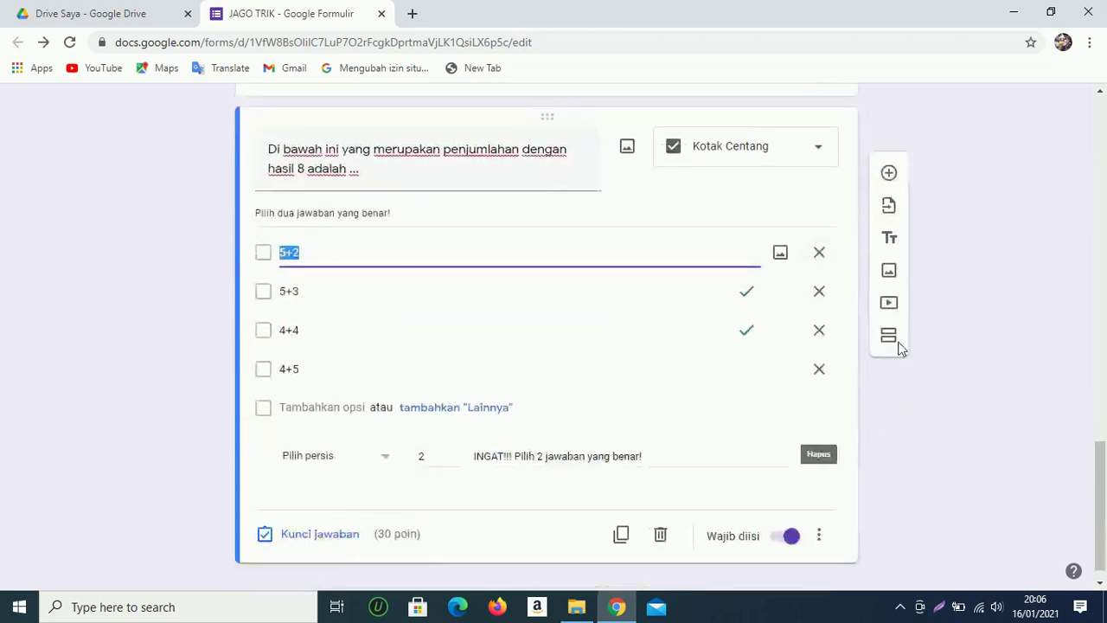
Add a new section after section 3 and title it JAWABAN SINGKAT
left_click(889, 368)
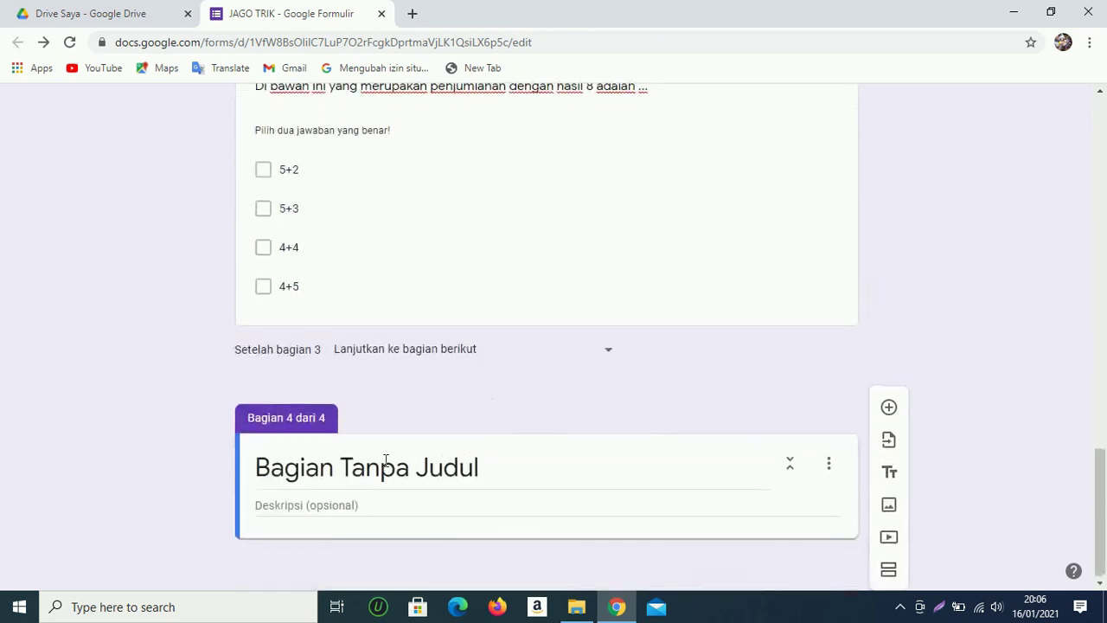
left_click(379, 470)
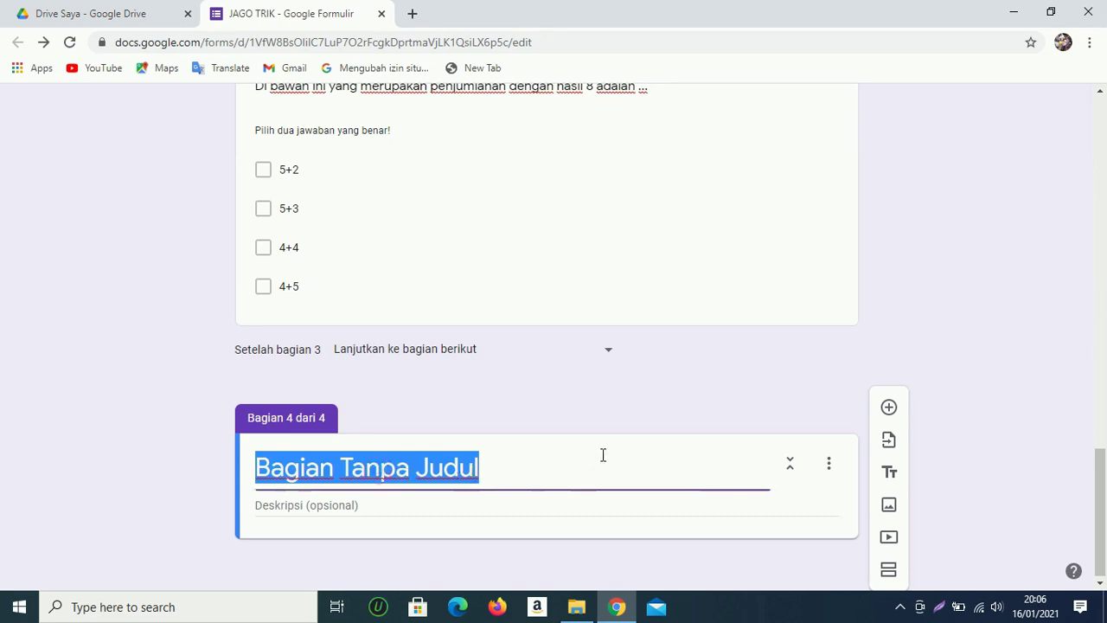
key("Caps_Lock")
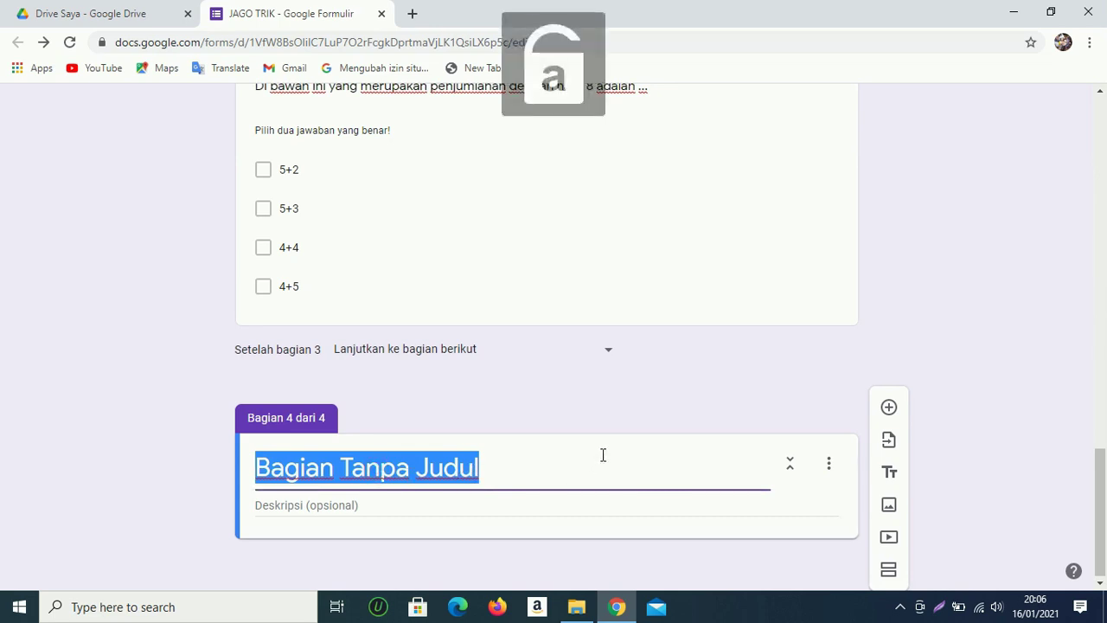
type("p")
key("BackSpace")
key("Caps_Lock")
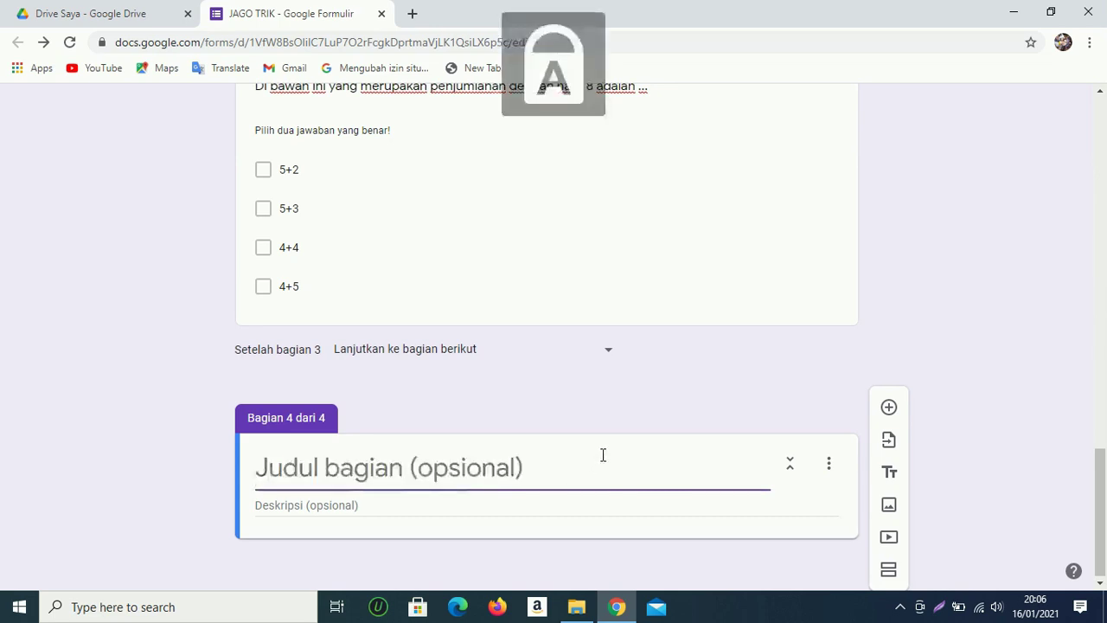
type("JAWABAN SINGKAT")
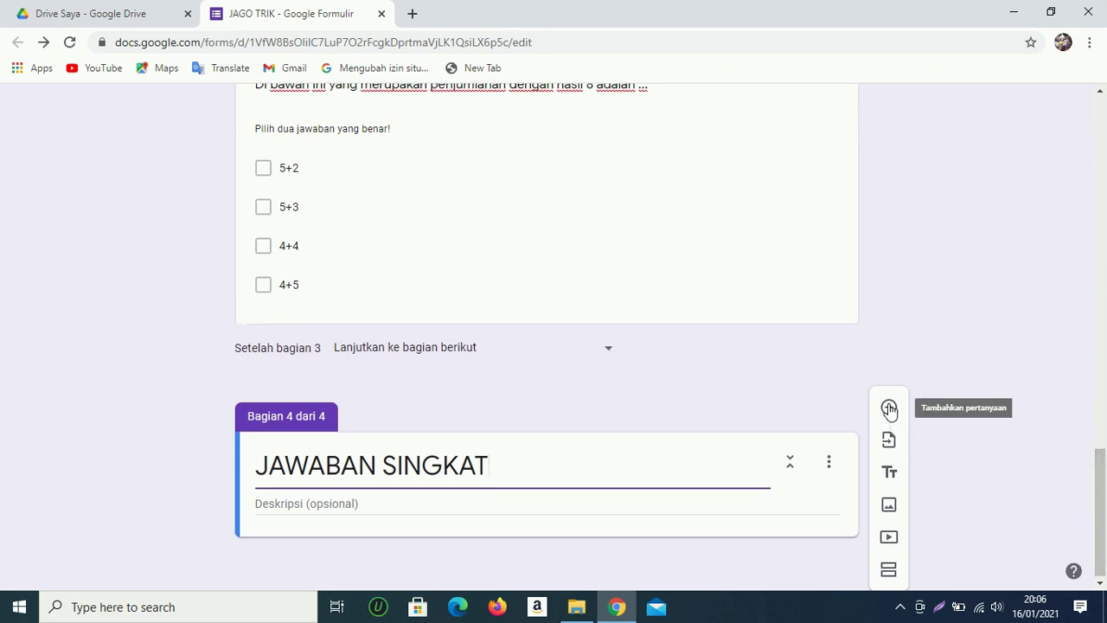
Add a required Jawaban singkat question reading "5+5 = ..." to the JAWABAN SINGKAT section
left_click(890, 411)
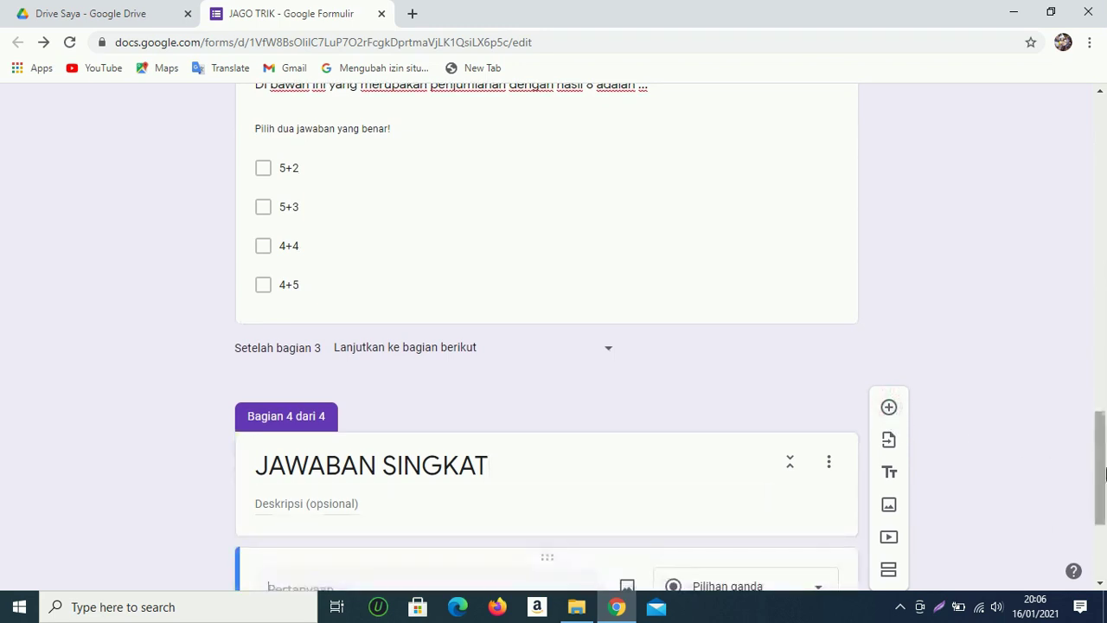
left_click_drag(1102, 473, 1106, 533)
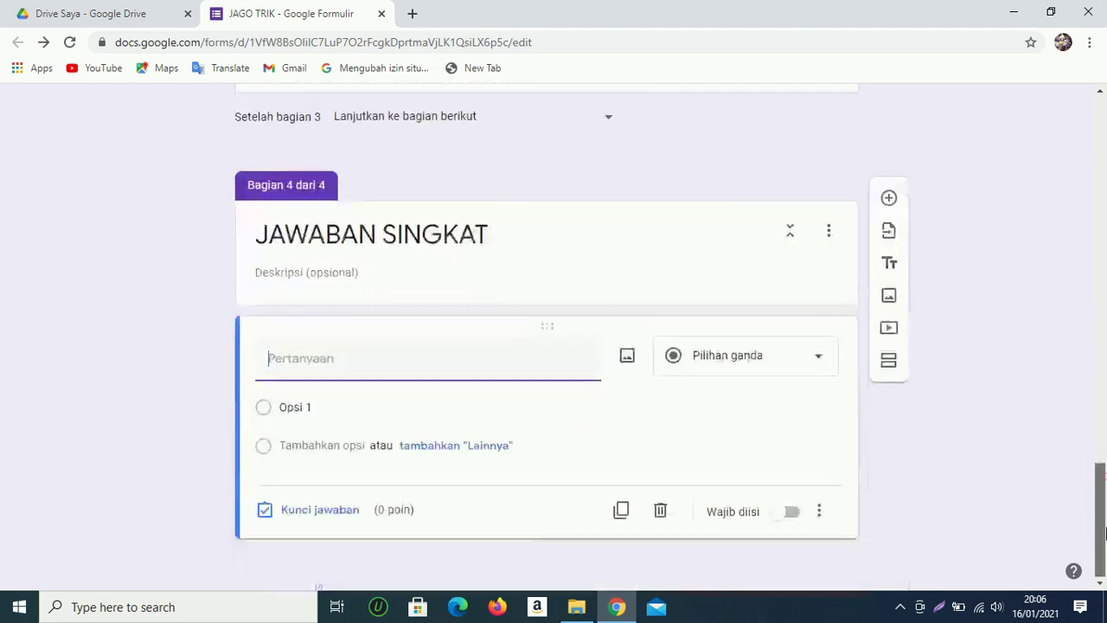
left_click(821, 356)
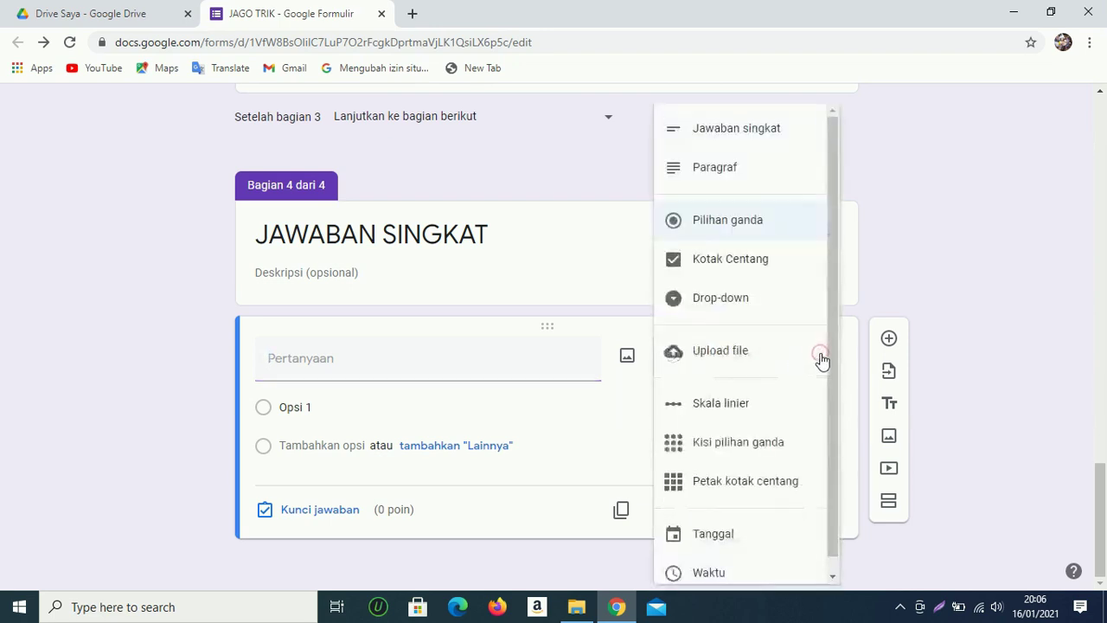
left_click(722, 135)
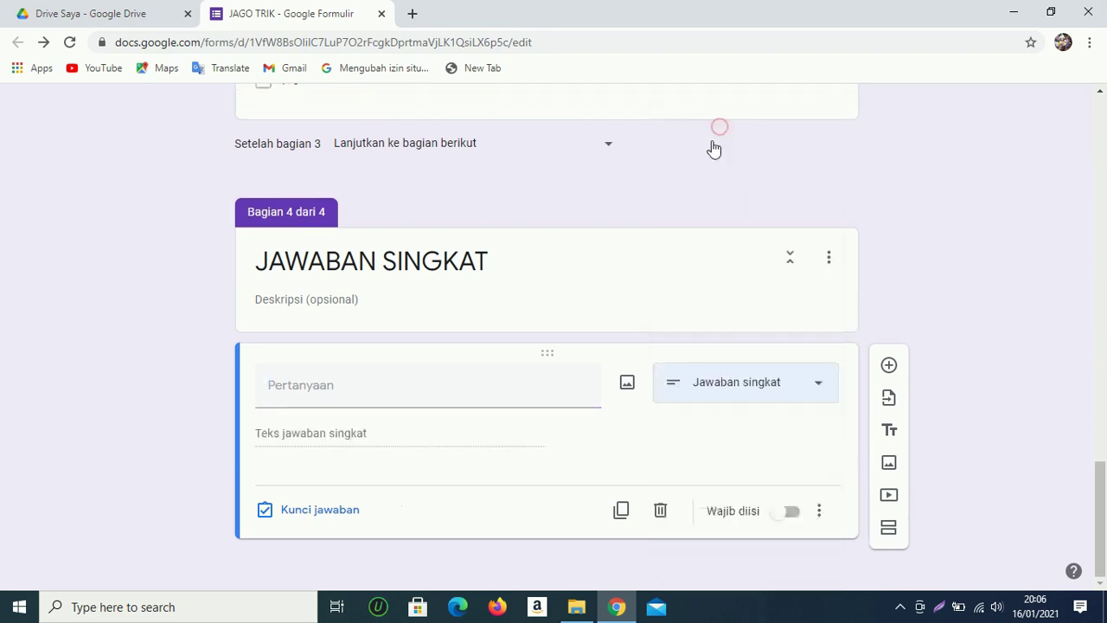
left_click(343, 396)
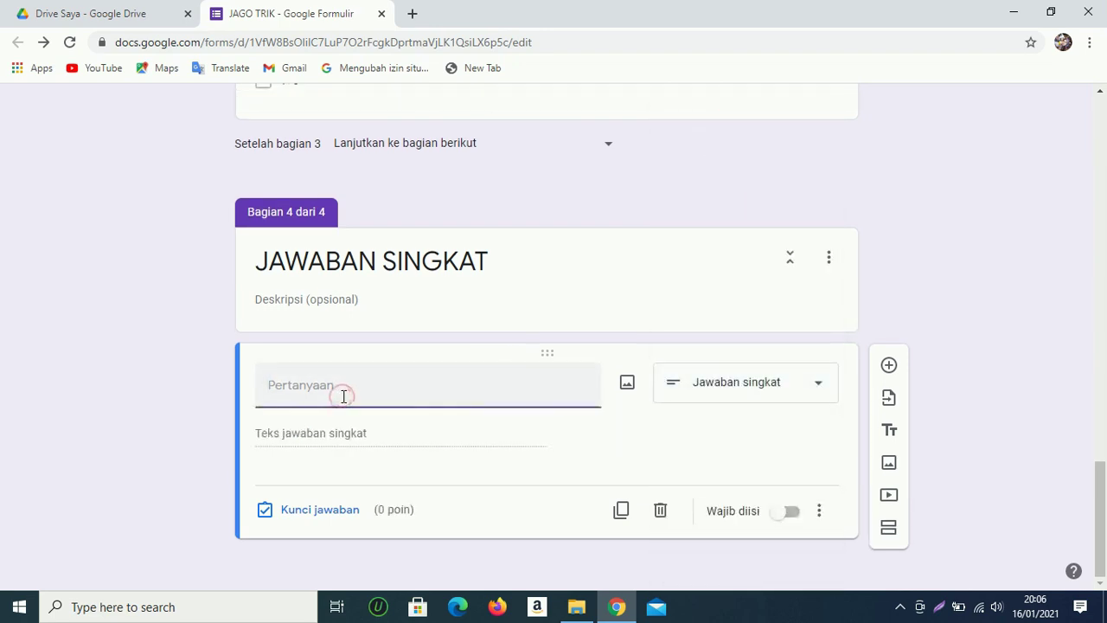
type("5+5 = ...")
left_click(788, 513)
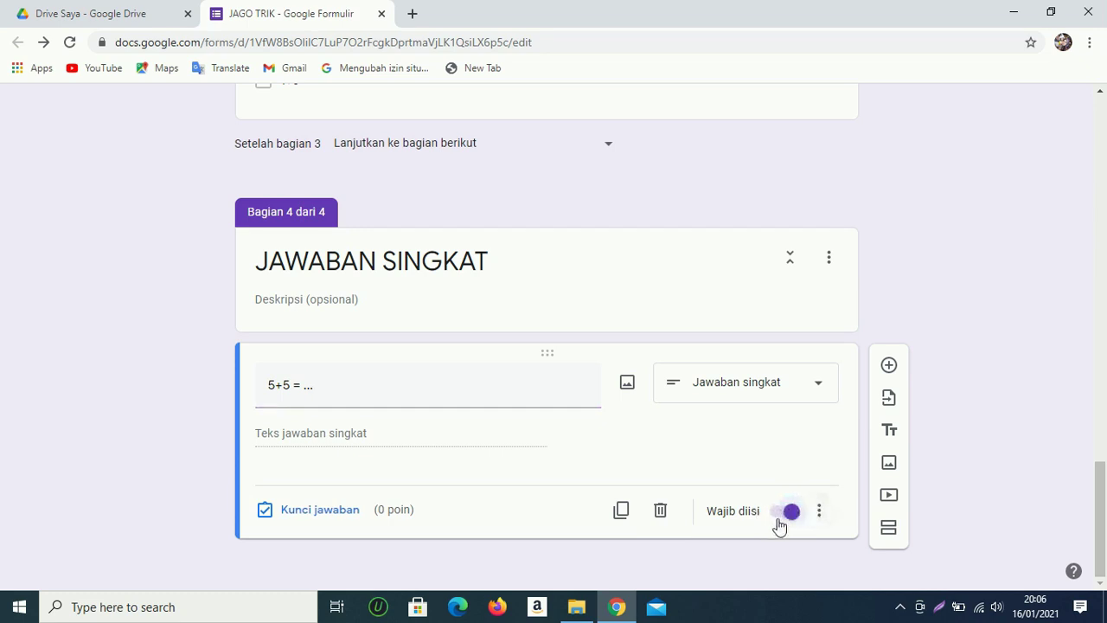
Try a response validation of type Teks with the condition Berisi on the 5+5 question, and remove it
left_click(819, 511)
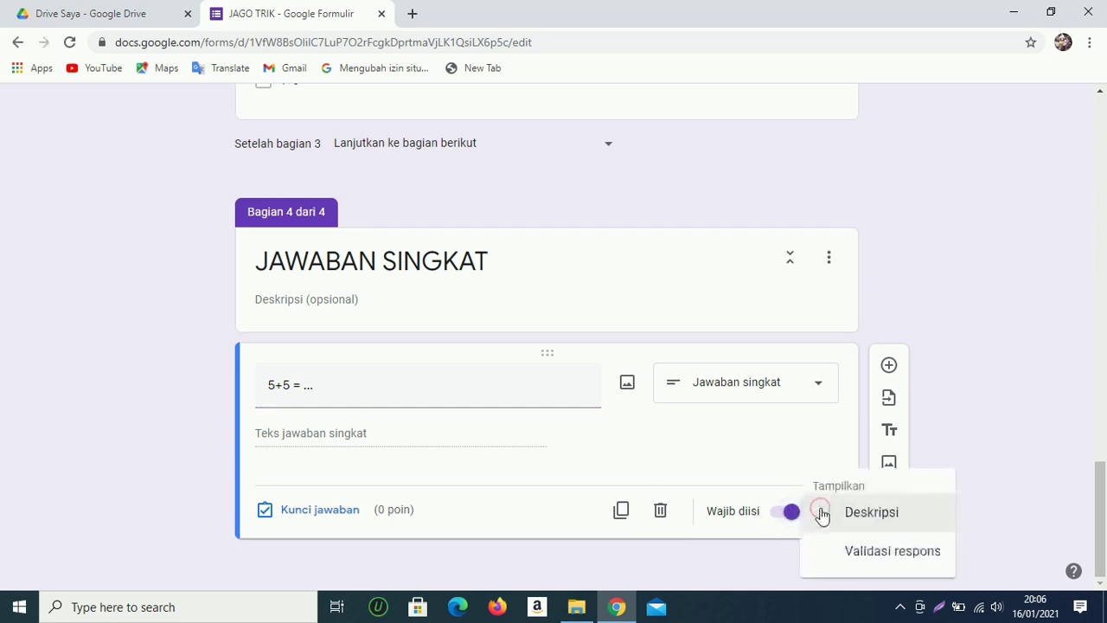
left_click(887, 558)
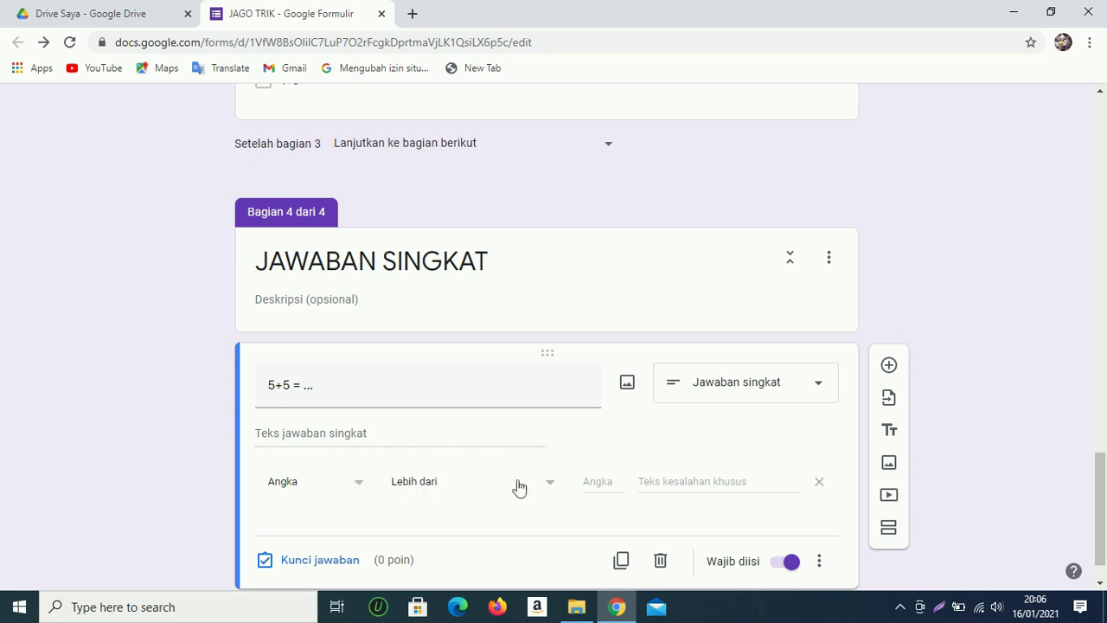
left_click(358, 486)
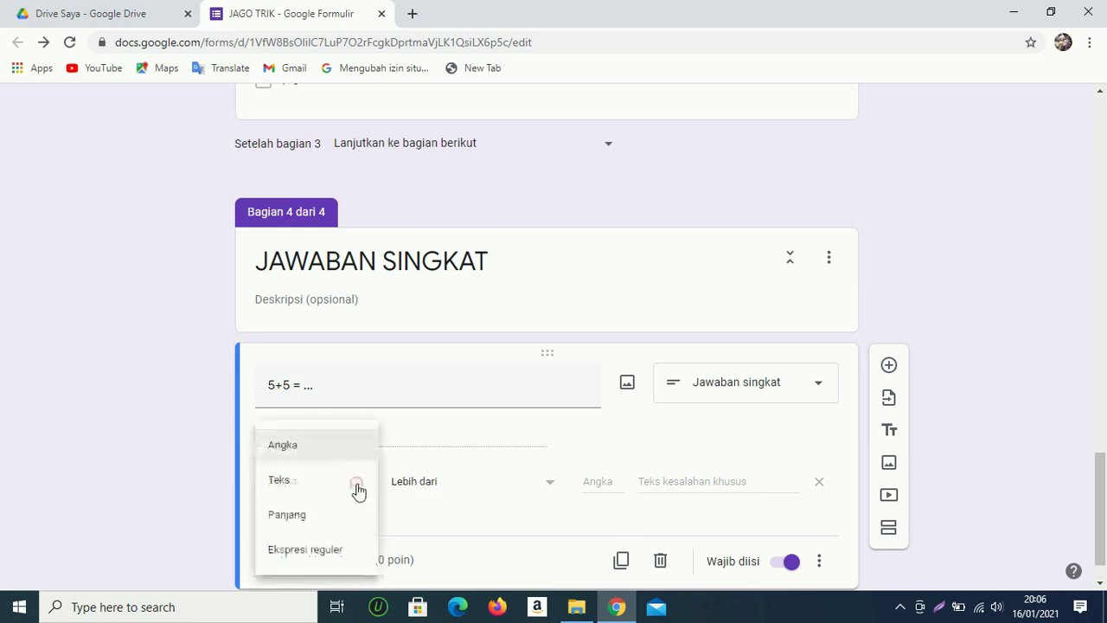
left_click(286, 489)
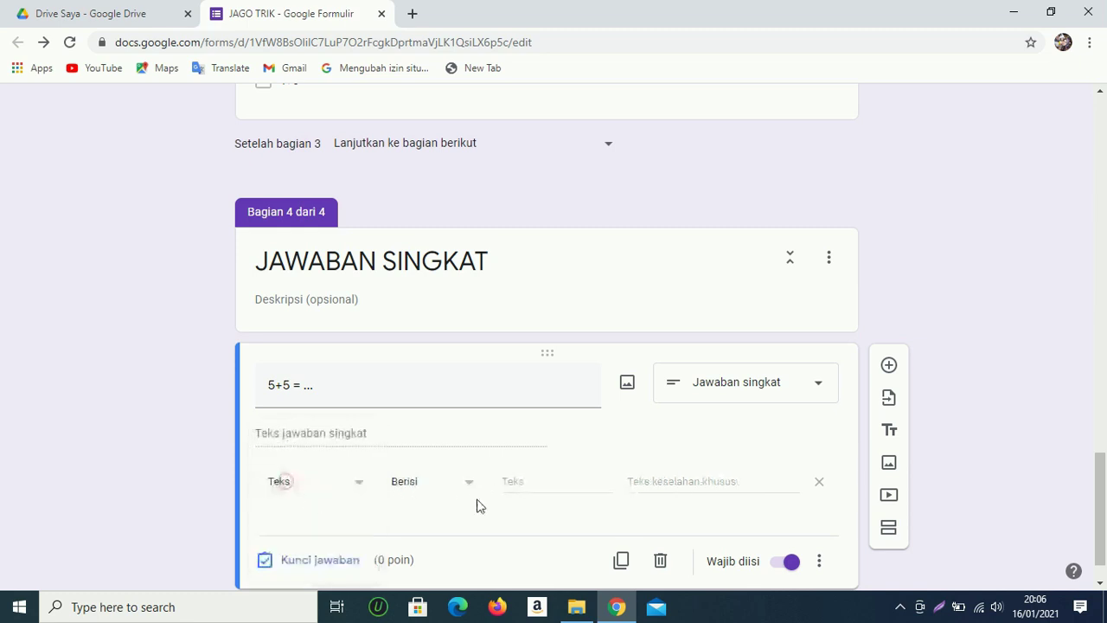
left_click(519, 487)
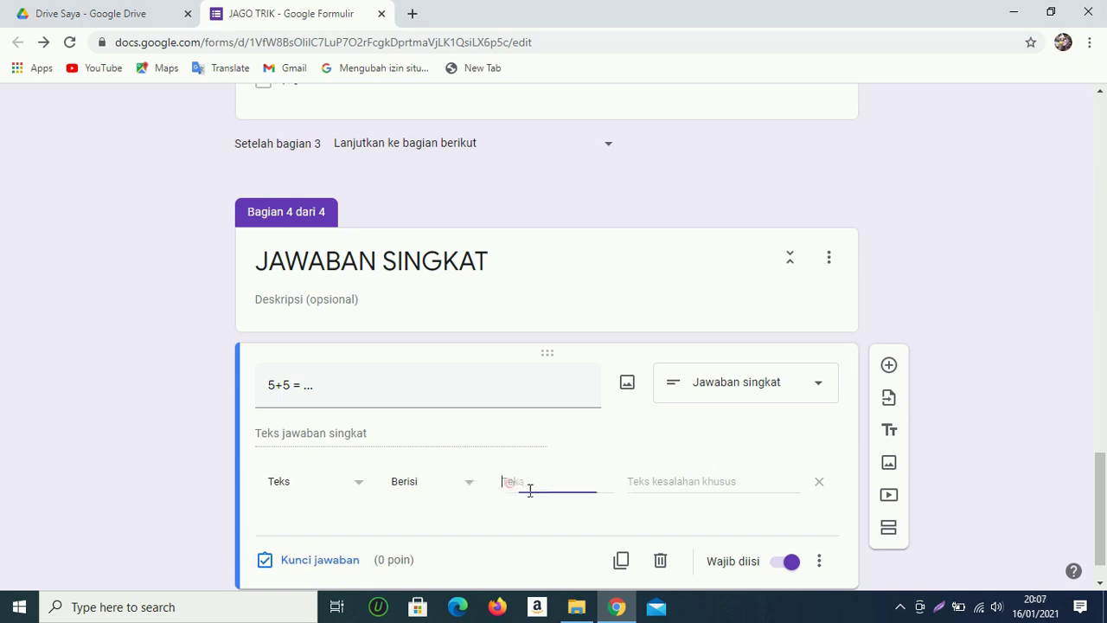
type("1")
left_click(644, 488)
left_click(647, 514)
left_click(517, 482)
left_click(818, 482)
Set the 5+5 question's answer key to 10 and its score to 25 points
left_click(330, 524)
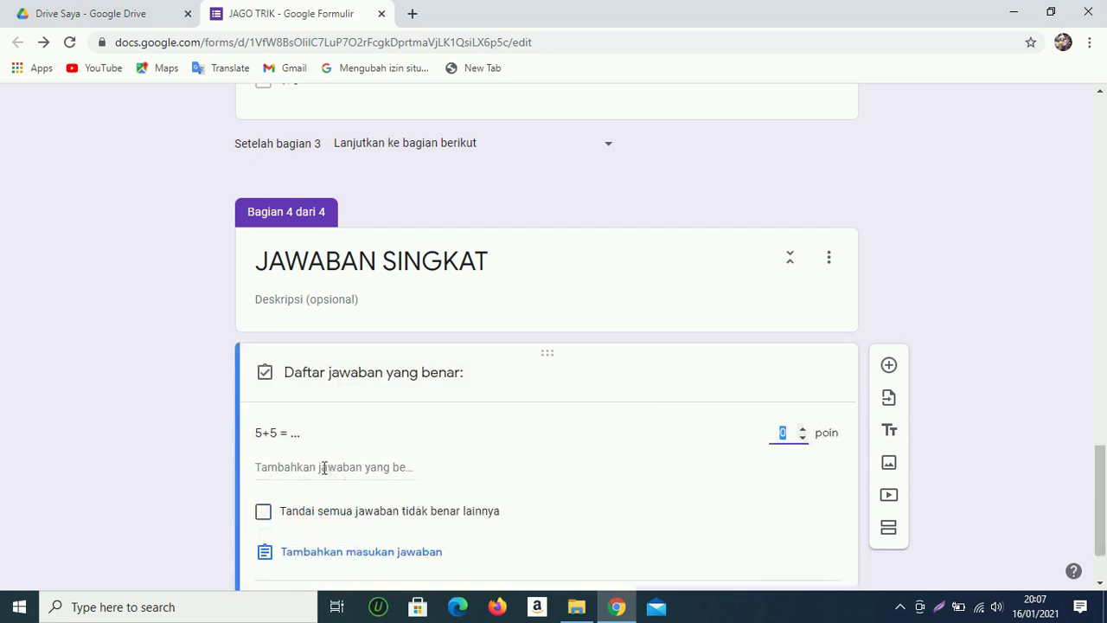
left_click(329, 468)
type("10")
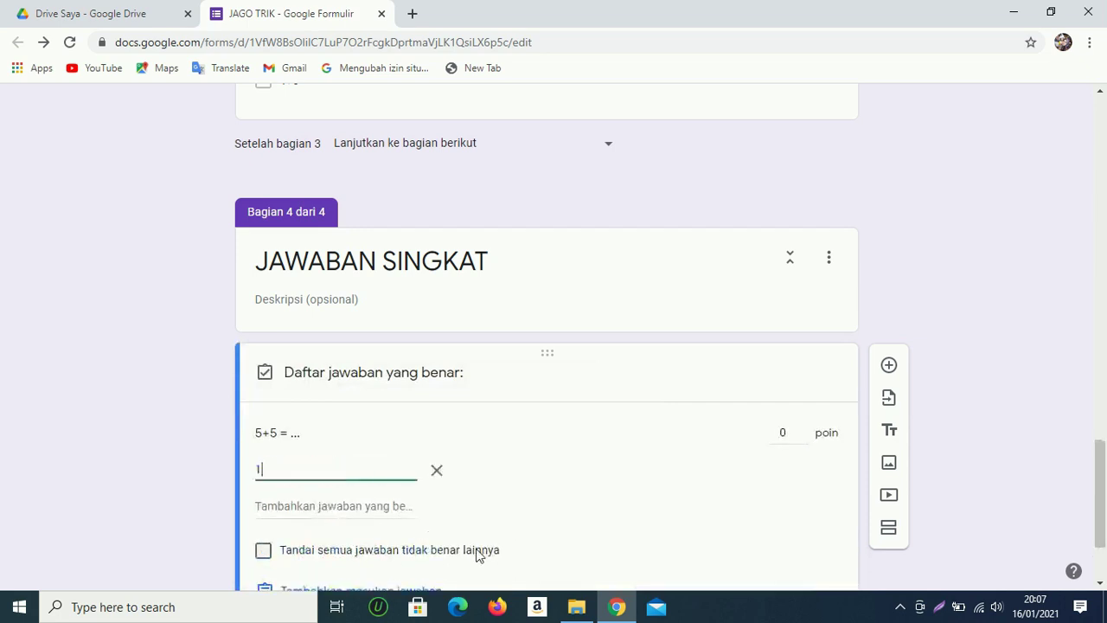
scroll(539, 539, "down", 1)
left_click(792, 350)
type("25")
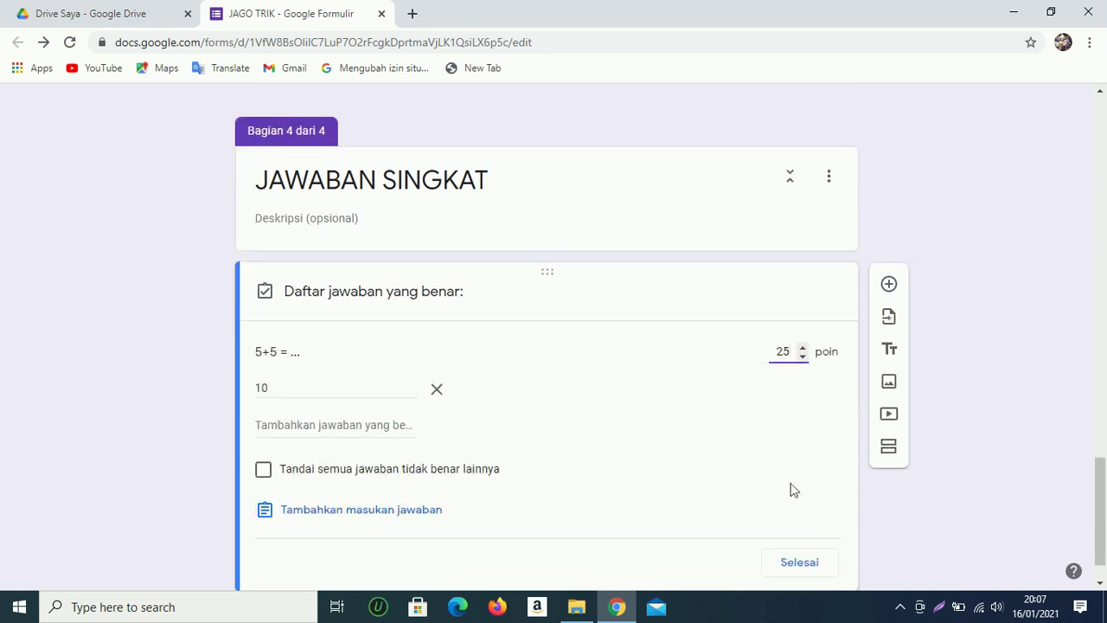
left_click(791, 564)
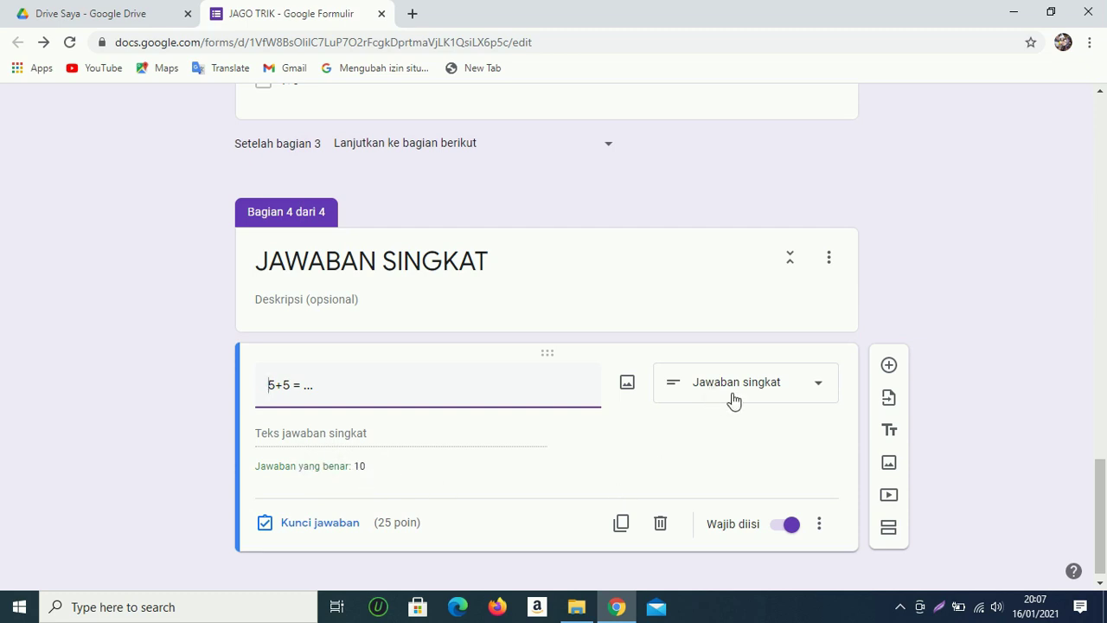
Duplicate the JAWABAN SINGKAT section together with its question
scroll(732, 401, "up", 3)
scroll(737, 390, "up", 6)
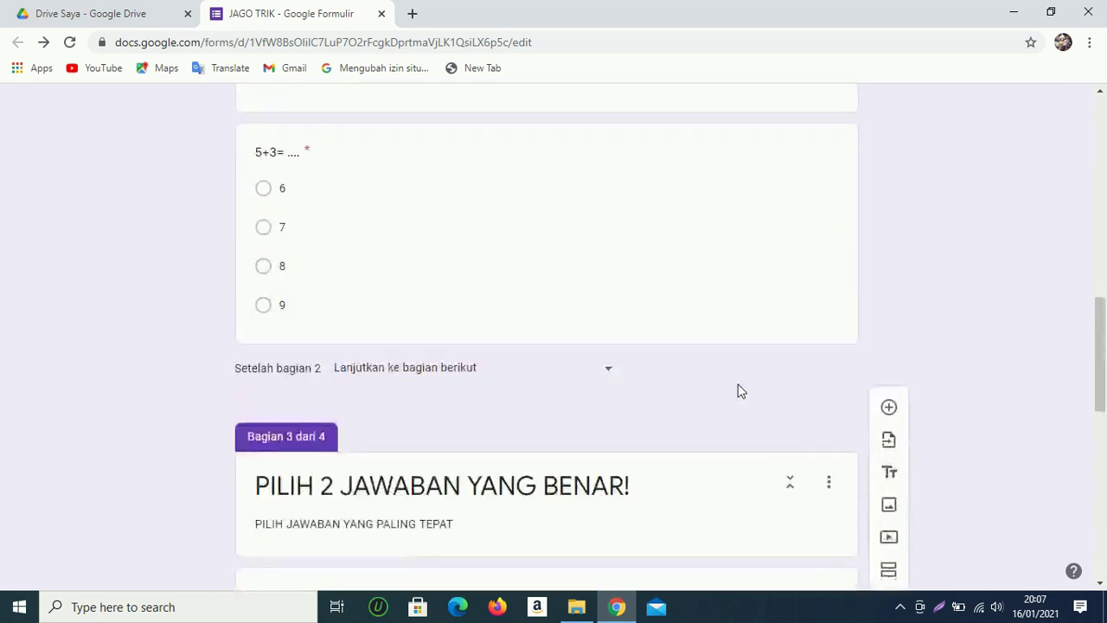
scroll(737, 390, "down", 3)
scroll(737, 391, "down", 5)
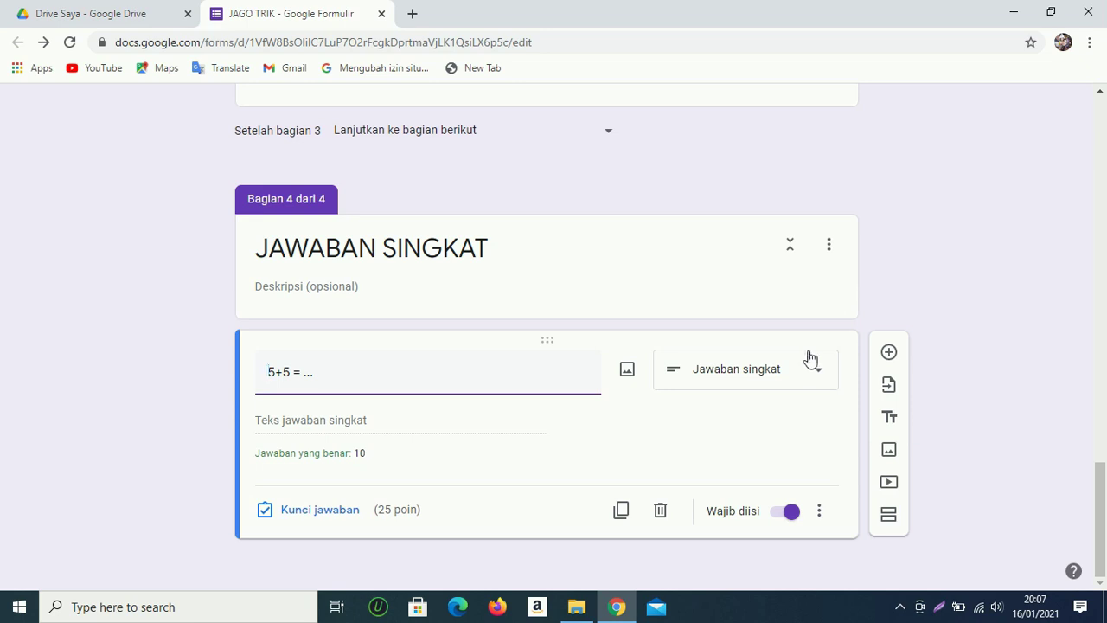
left_click(832, 249)
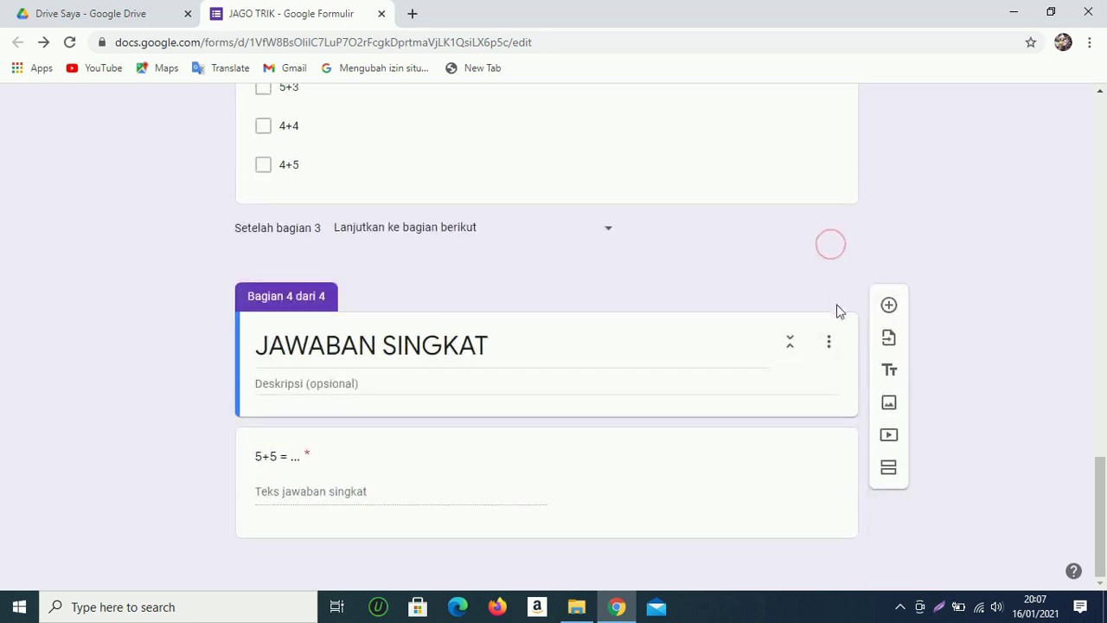
left_click(829, 345)
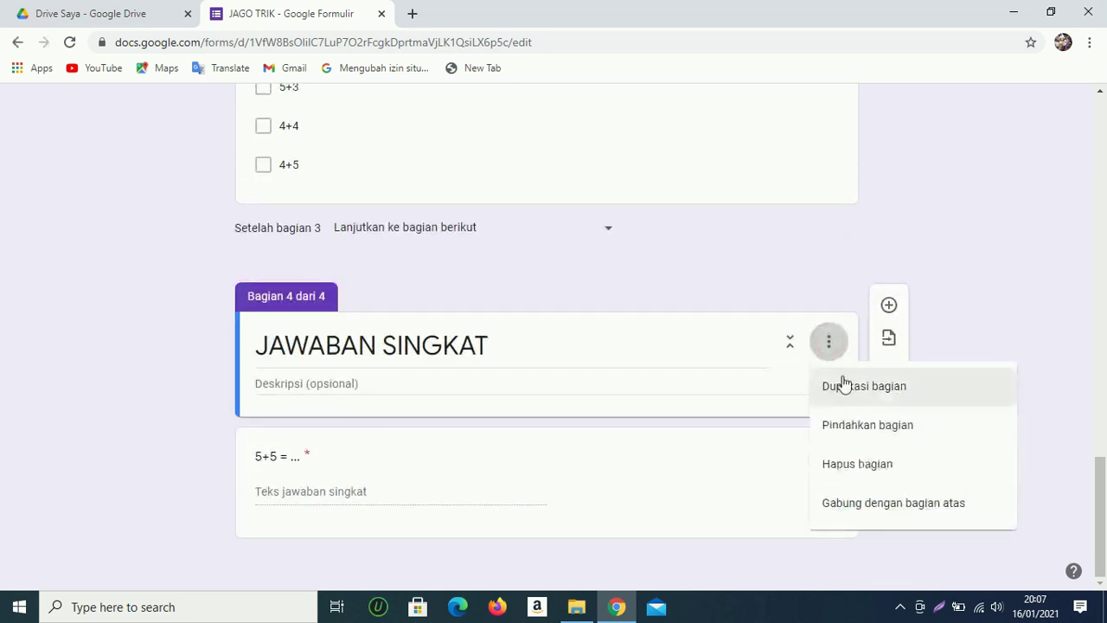
left_click(840, 391)
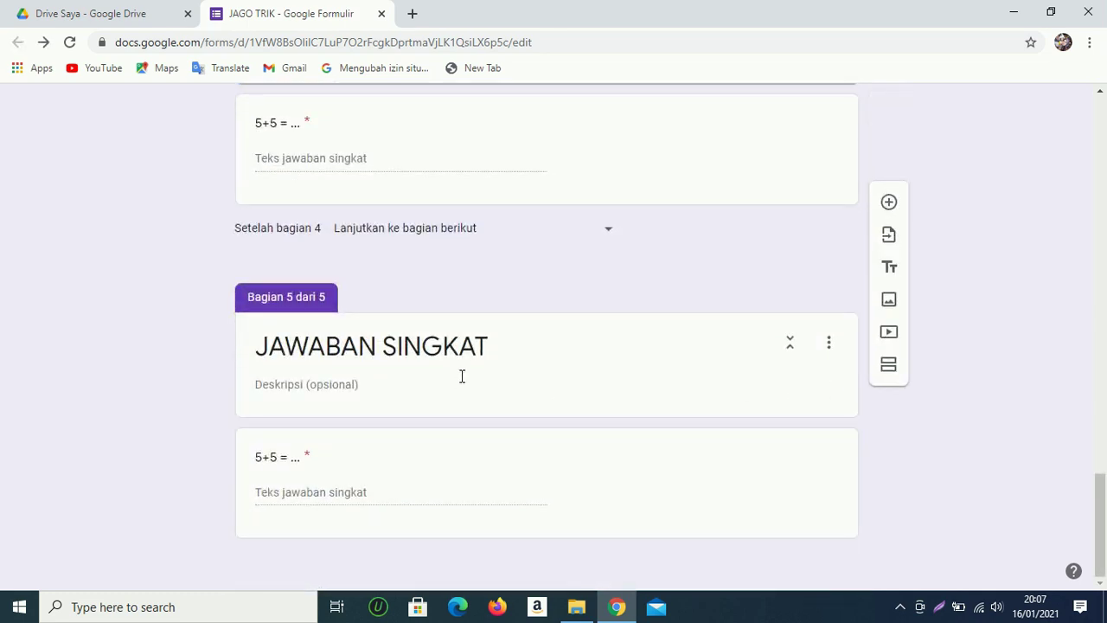
Rename the duplicated section as URAIAN
left_click(456, 349)
key("Caps_Lock")
type("ur")
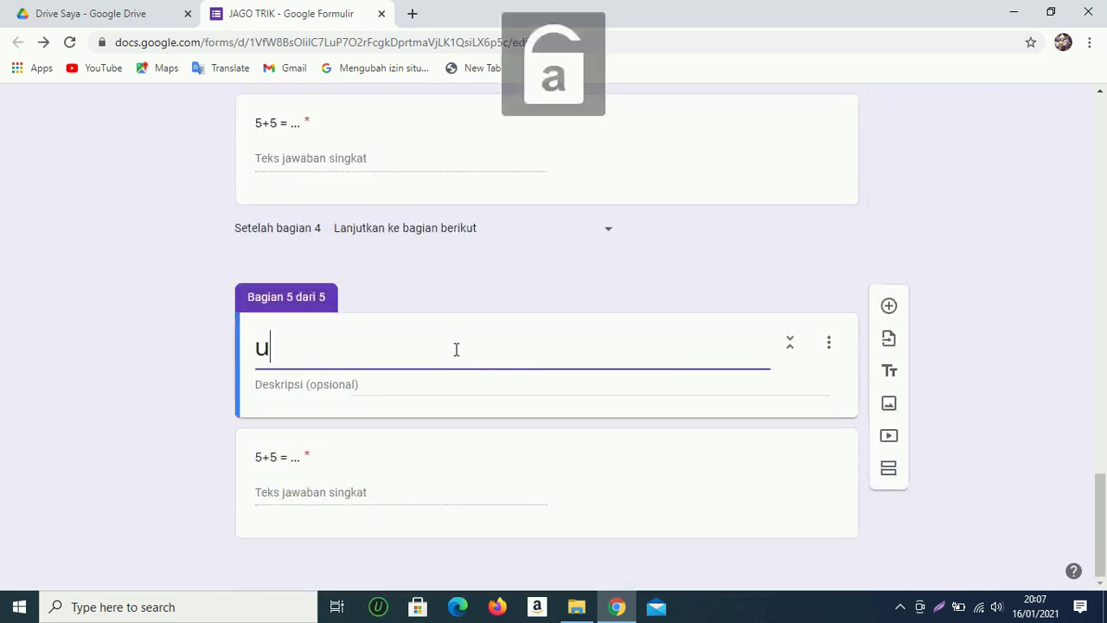
key("BackSpace")
key("BackSpace")
key("Caps_Lock")
type("URAIAN")
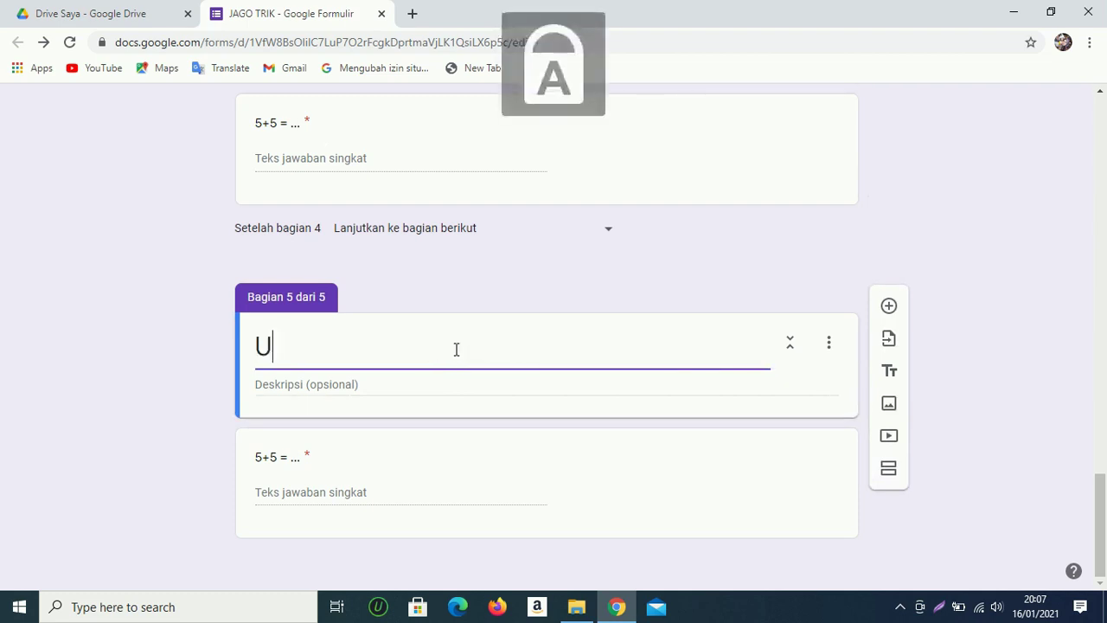
Replace the URAIAN section's question text with "Bepakakah hasil dari 10 + 4 + 5 = ... Tuliskan cara pengerjaannya!"
left_click(278, 458)
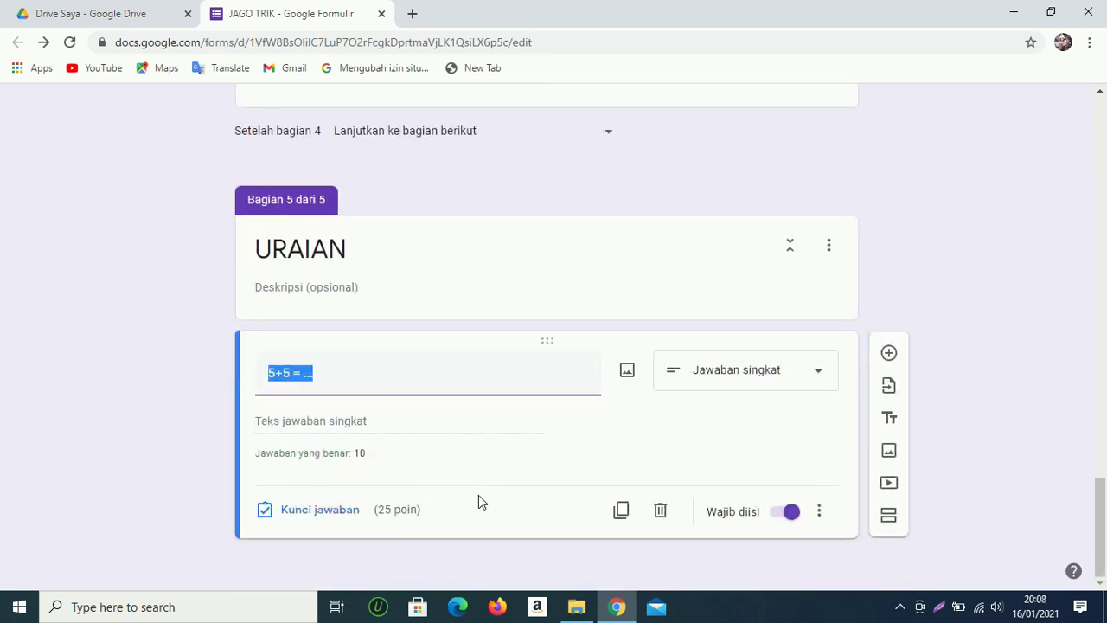
type("iBU")
key("BackSpace")
key("BackSpace")
key("BackSpace")
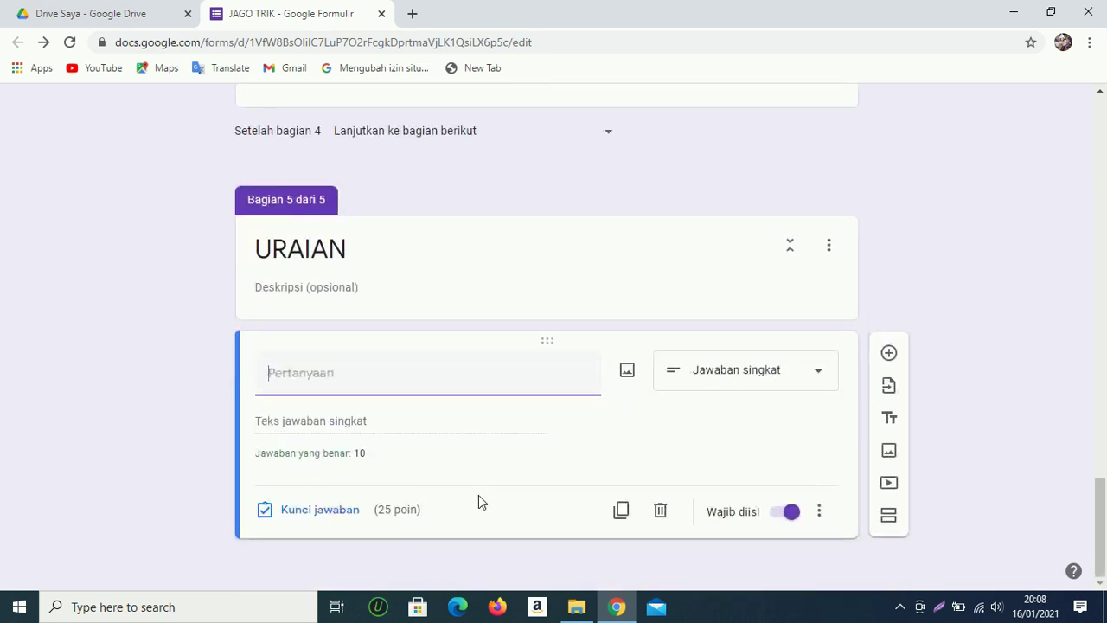
key("BackSpace")
key("Caps_Lock")
type("bera")
key("BackSpace")
key("BackSpace")
key("BackSpace")
key("BackSpace")
type("Bepakakah hasil dari ")
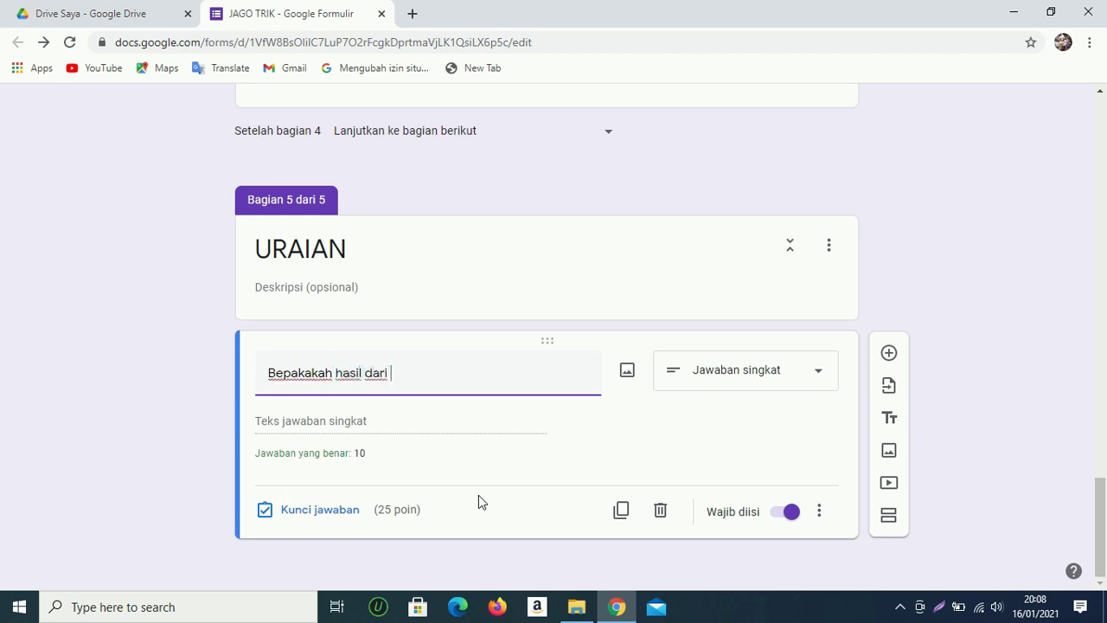
type("10 + 4 + 5 = ... Tuliskan ca")
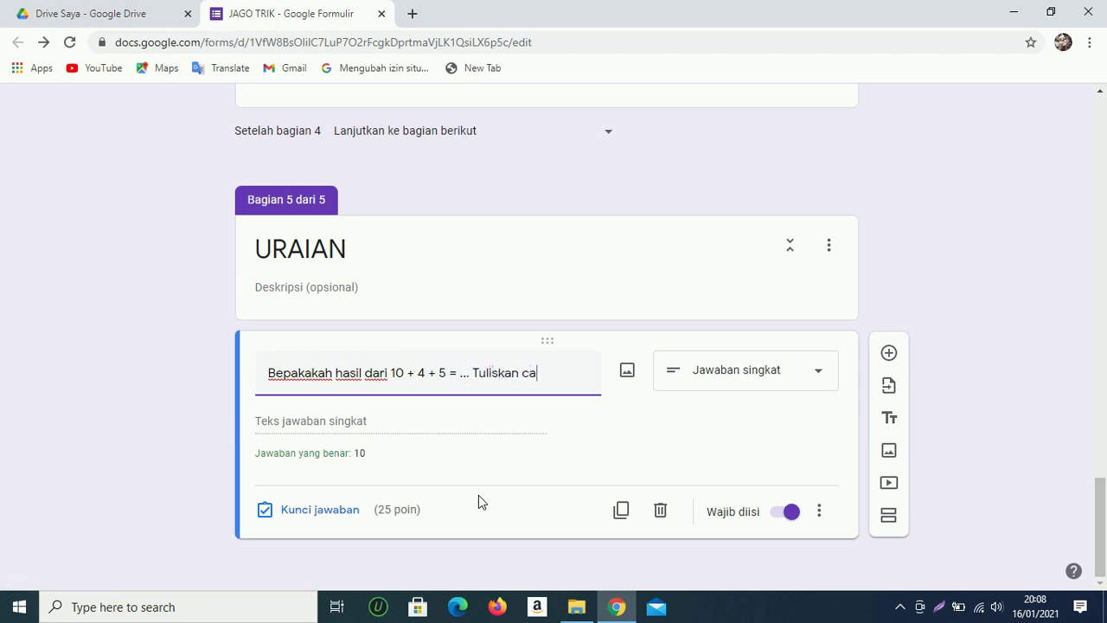
type("ra pengerjaann")
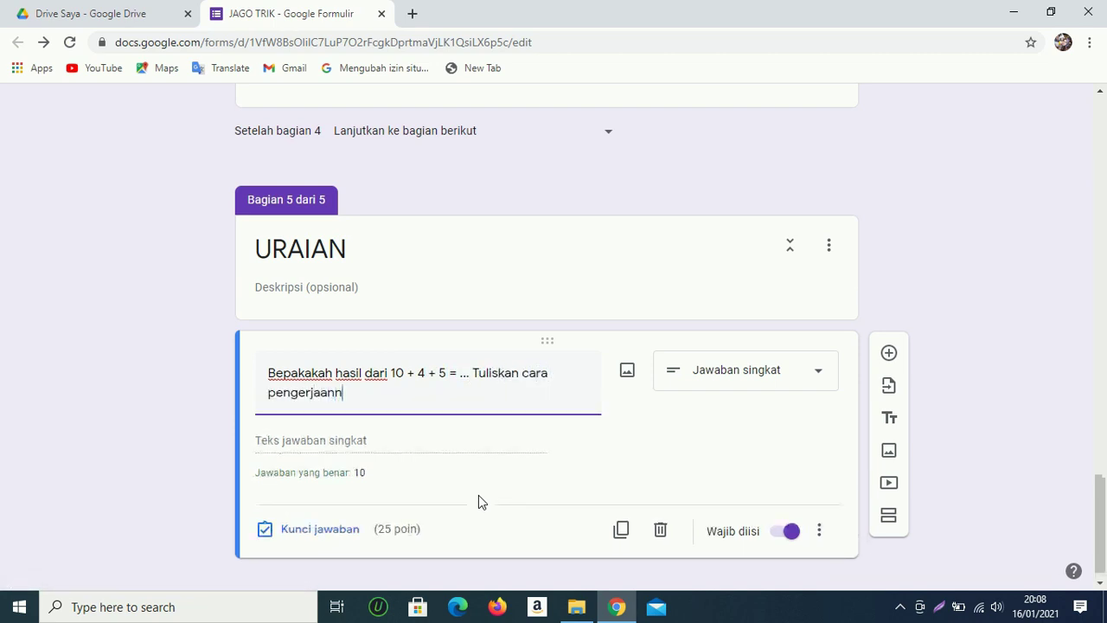
type("ya!")
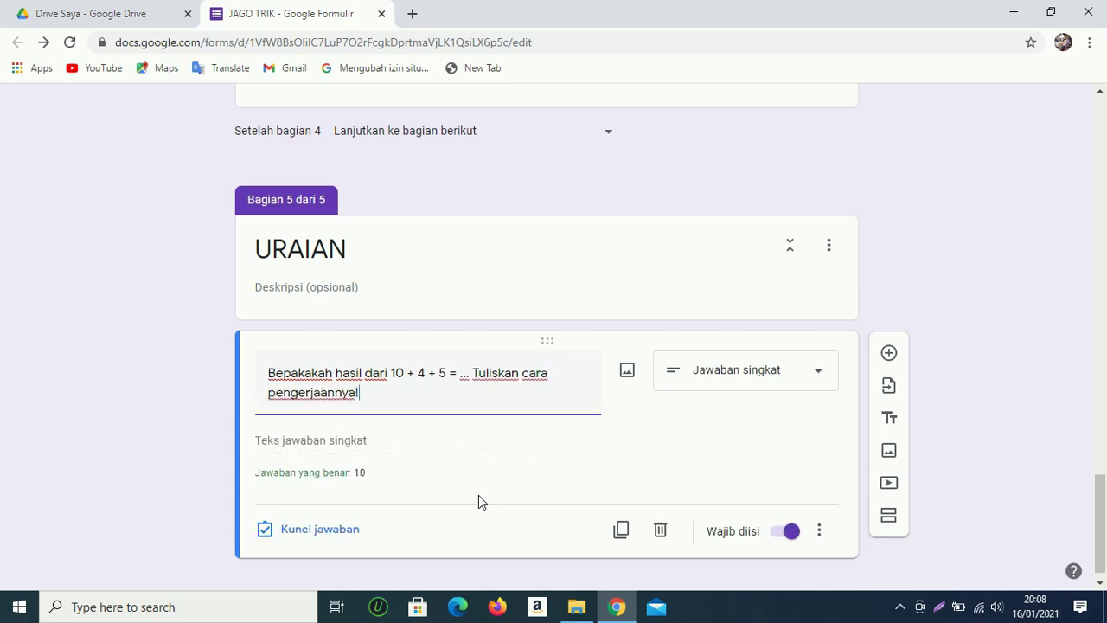
Change the URAIAN question's type to Paragraf
left_click(816, 377)
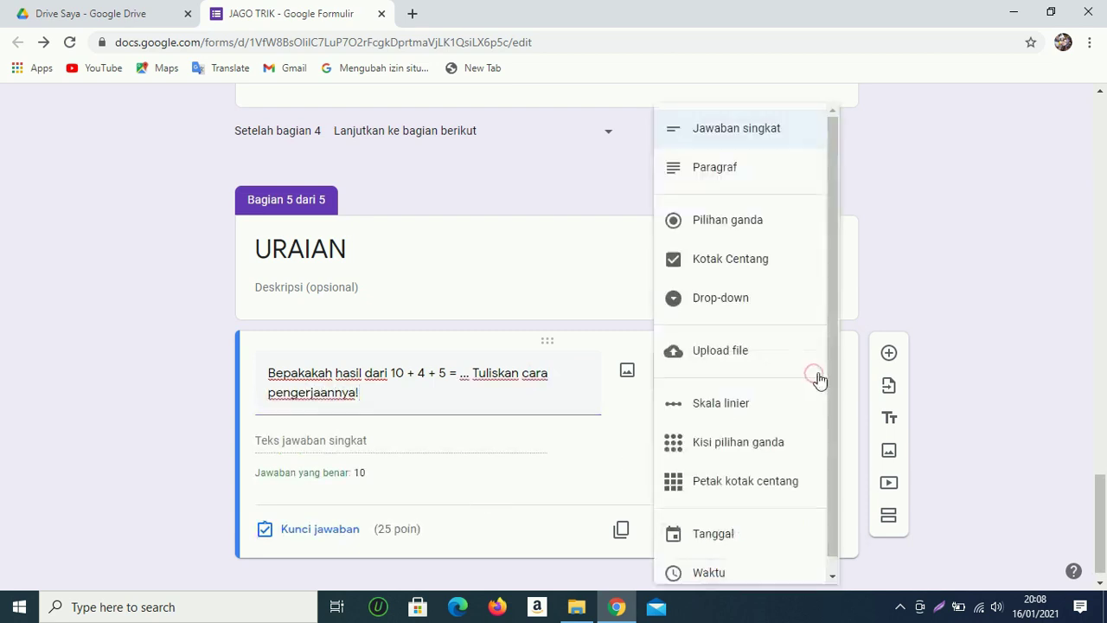
left_click(731, 183)
scroll(358, 474, "down", 1)
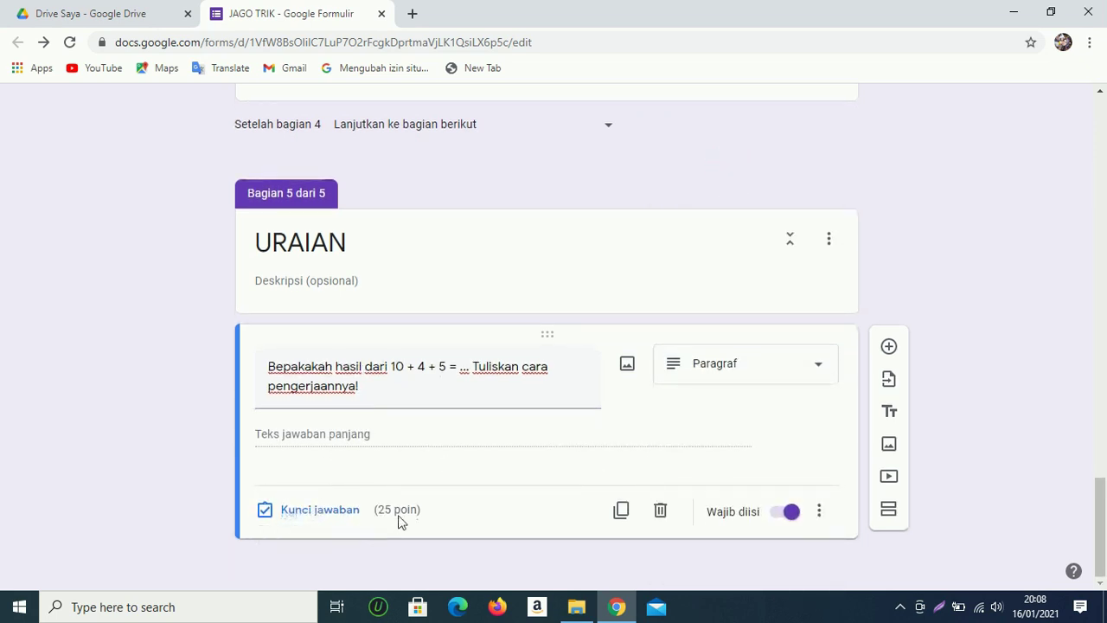
Review the form's sections from JAGO TRIK to URAIAN, and view the general form settings without changing them
left_click_drag(1101, 522, 1104, 167)
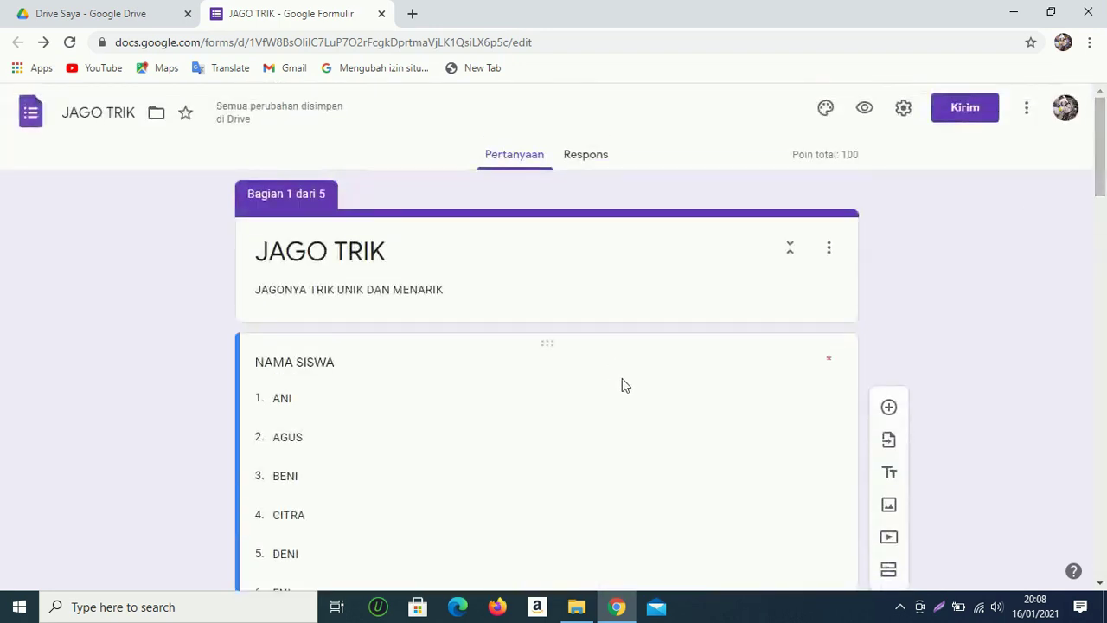
scroll(622, 385, "down", 3)
scroll(622, 378, "down", 15)
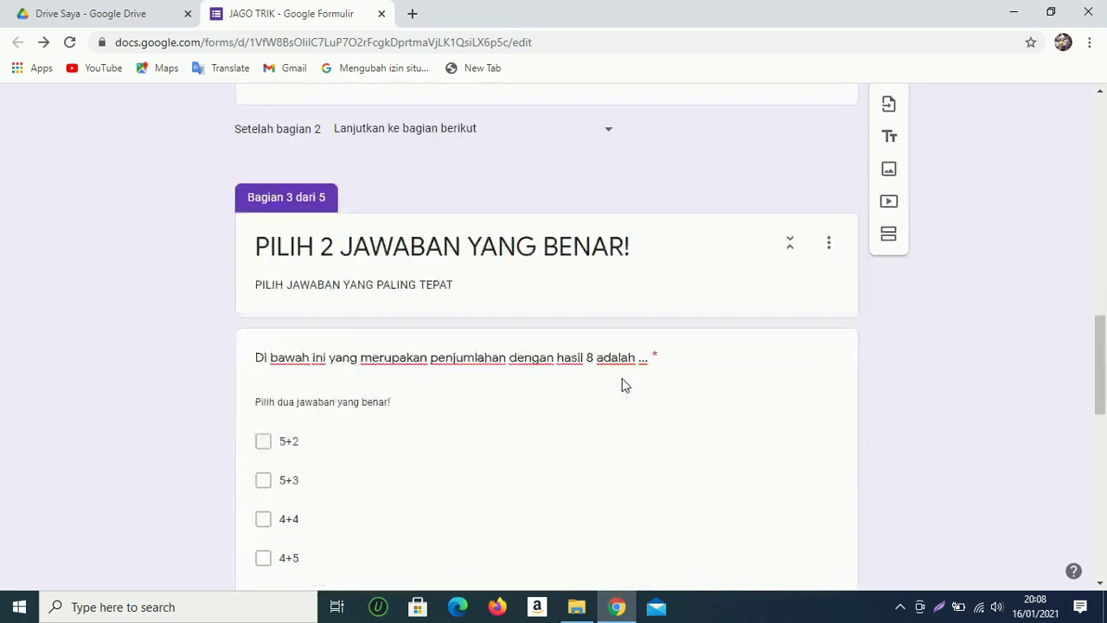
scroll(622, 378, "down", 7)
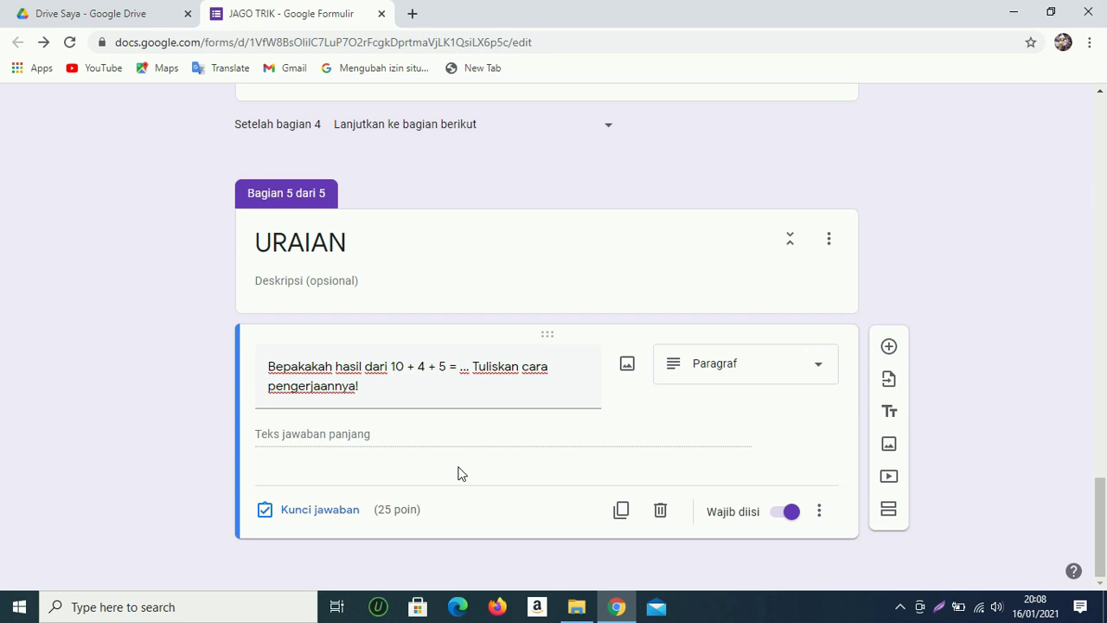
scroll(461, 458, "up", 5)
scroll(466, 440, "up", 4)
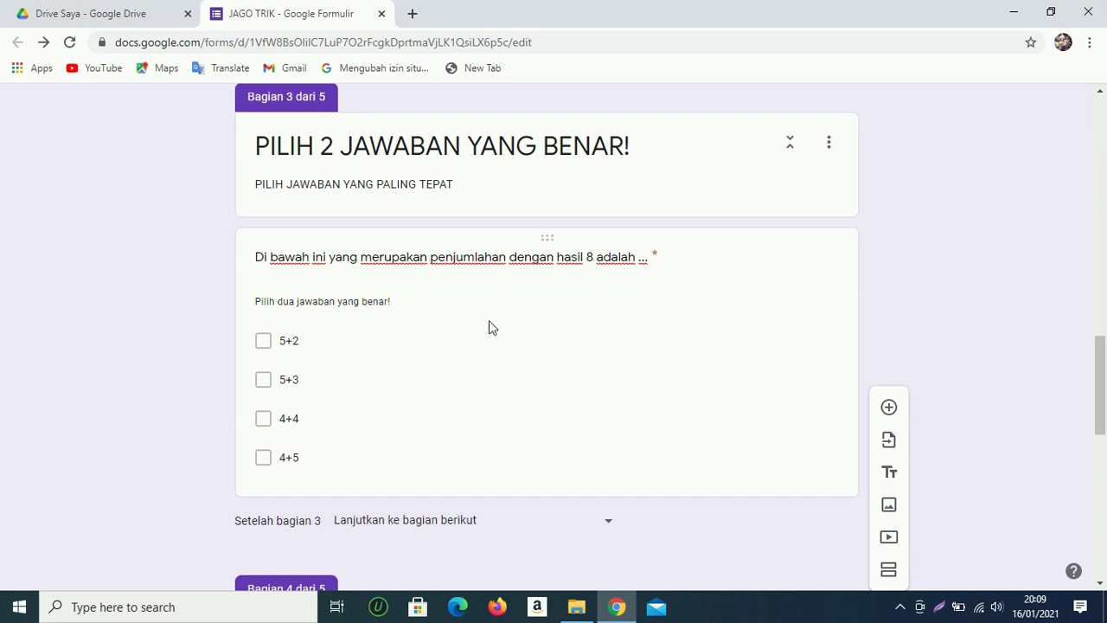
scroll(489, 327, "up", 6)
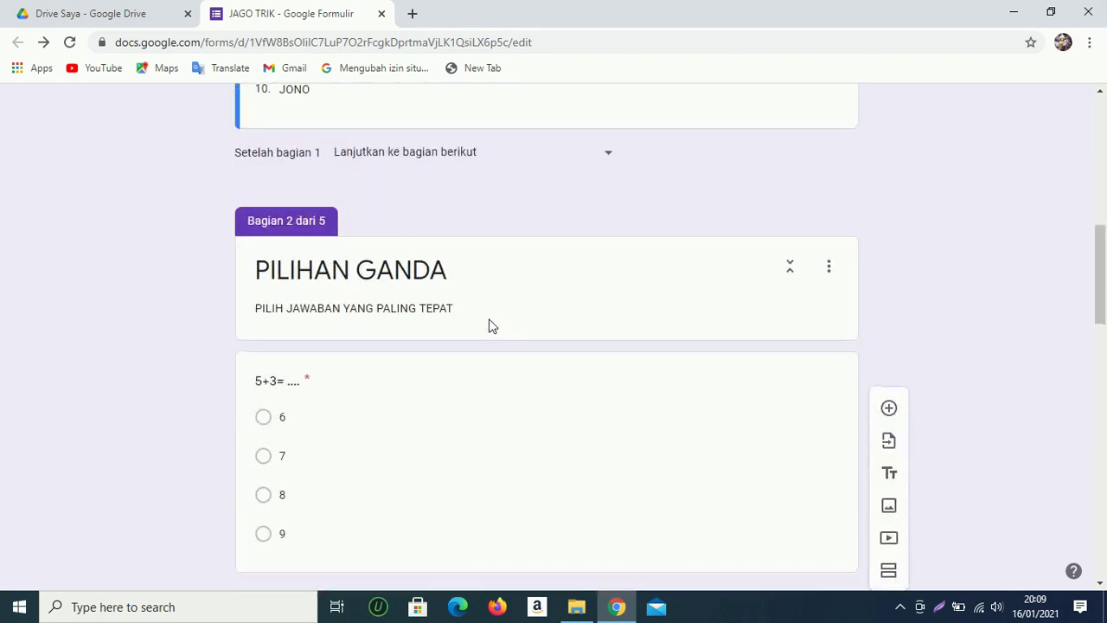
scroll(489, 326, "up", 6)
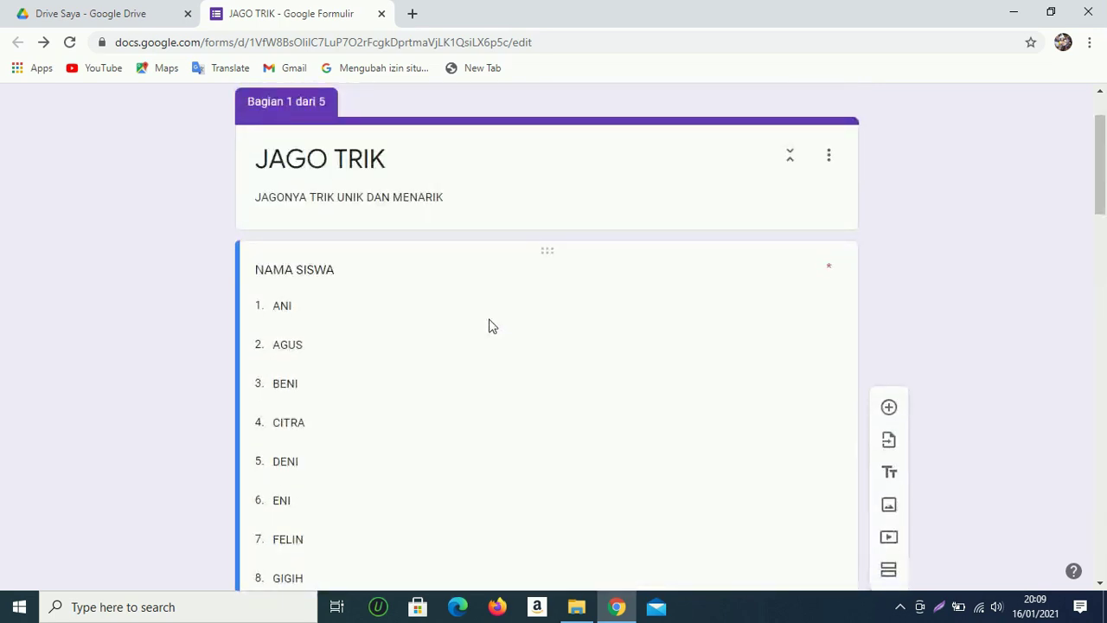
scroll(489, 326, "up", 1)
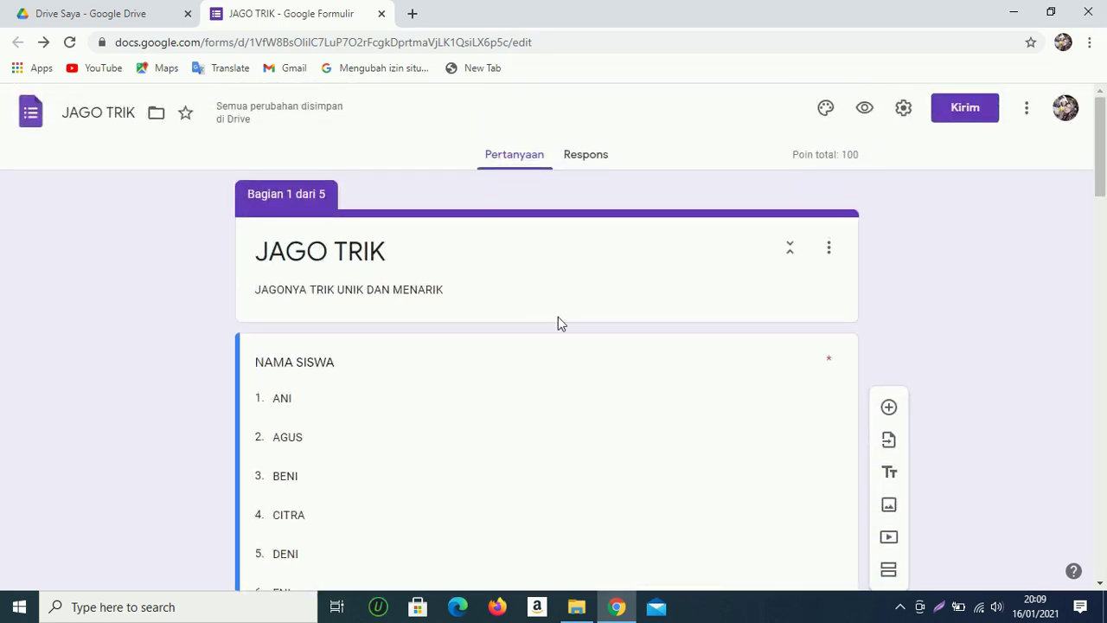
left_click(903, 107)
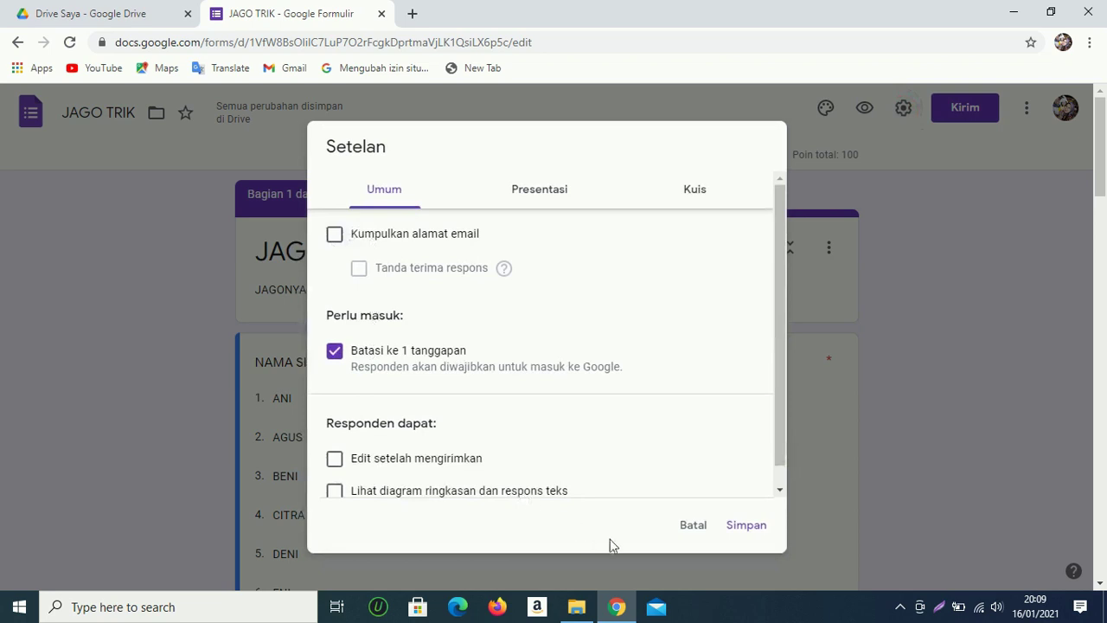
left_click(693, 529)
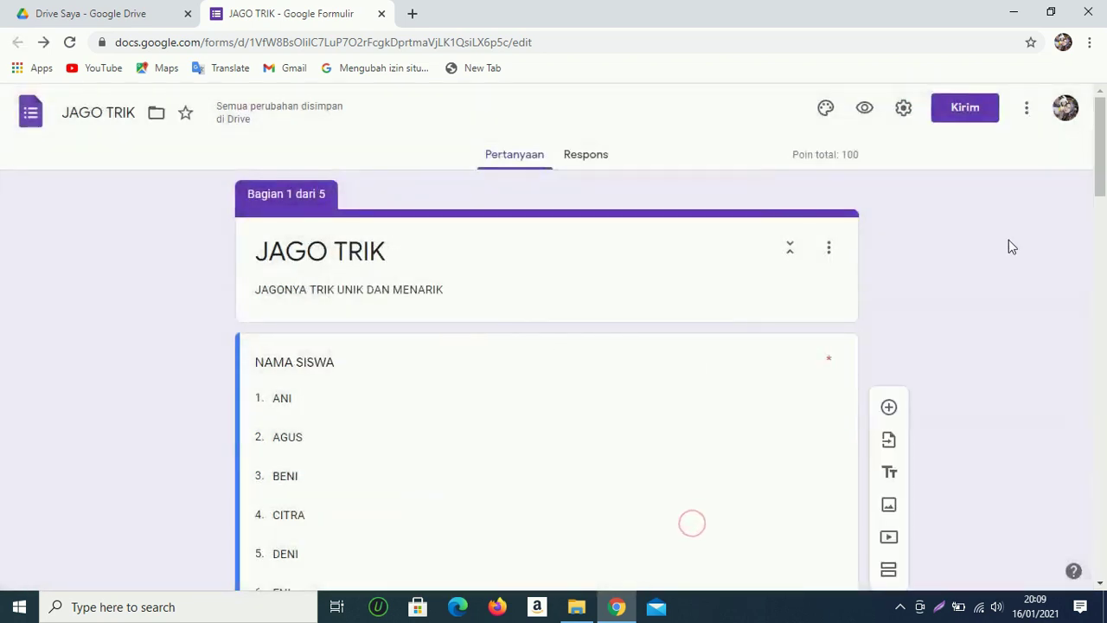
Shorten the form's sharing link and copy it, and close the sending options
left_click(964, 112)
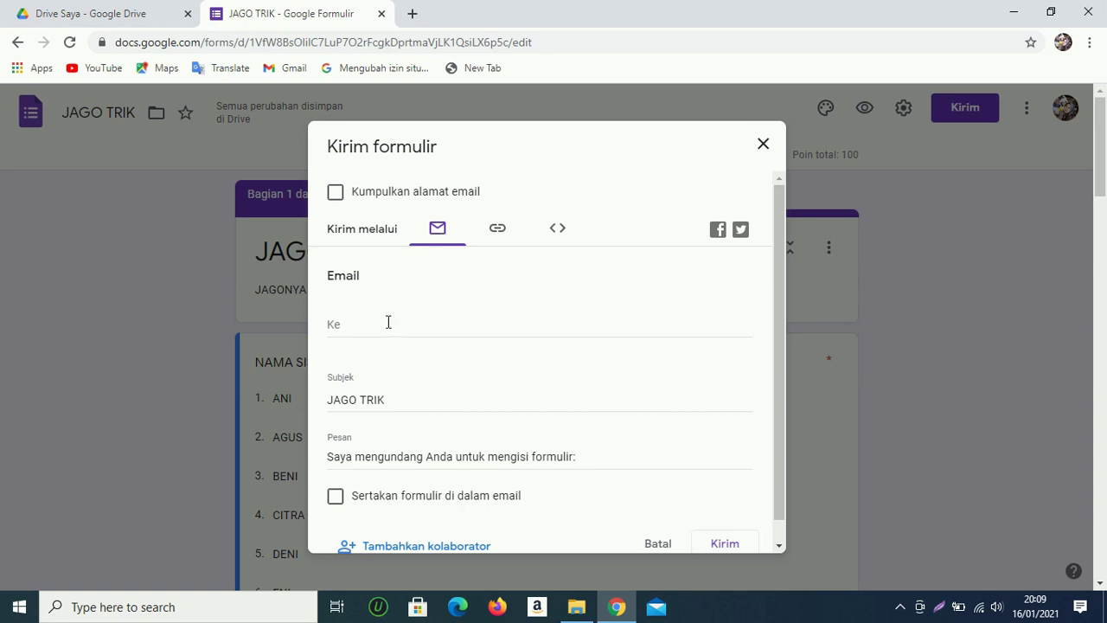
left_click(362, 322)
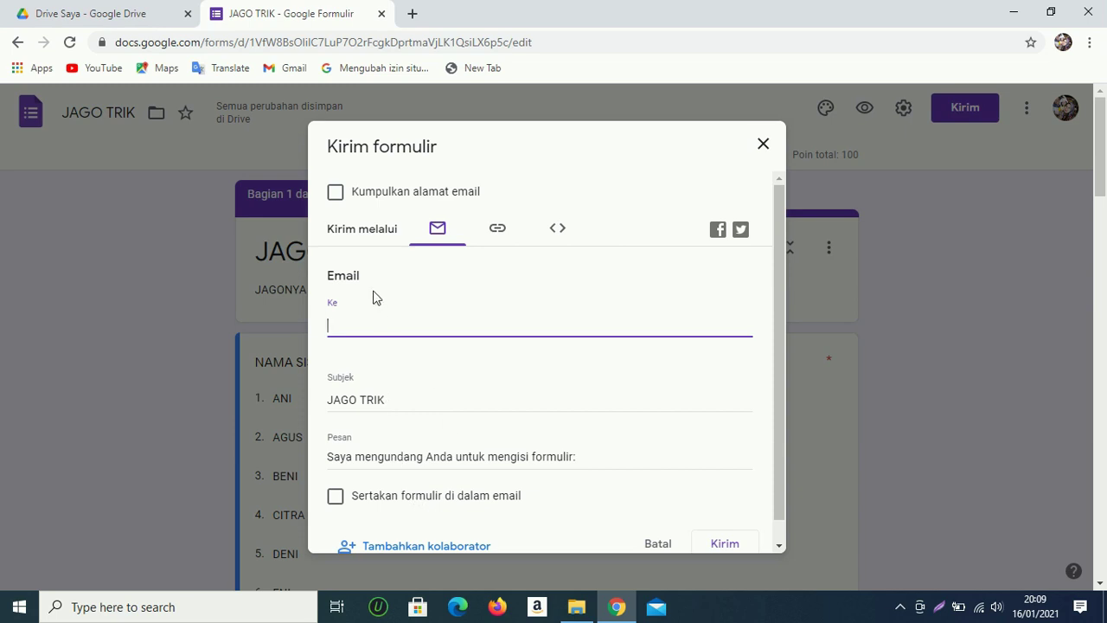
left_click(499, 233)
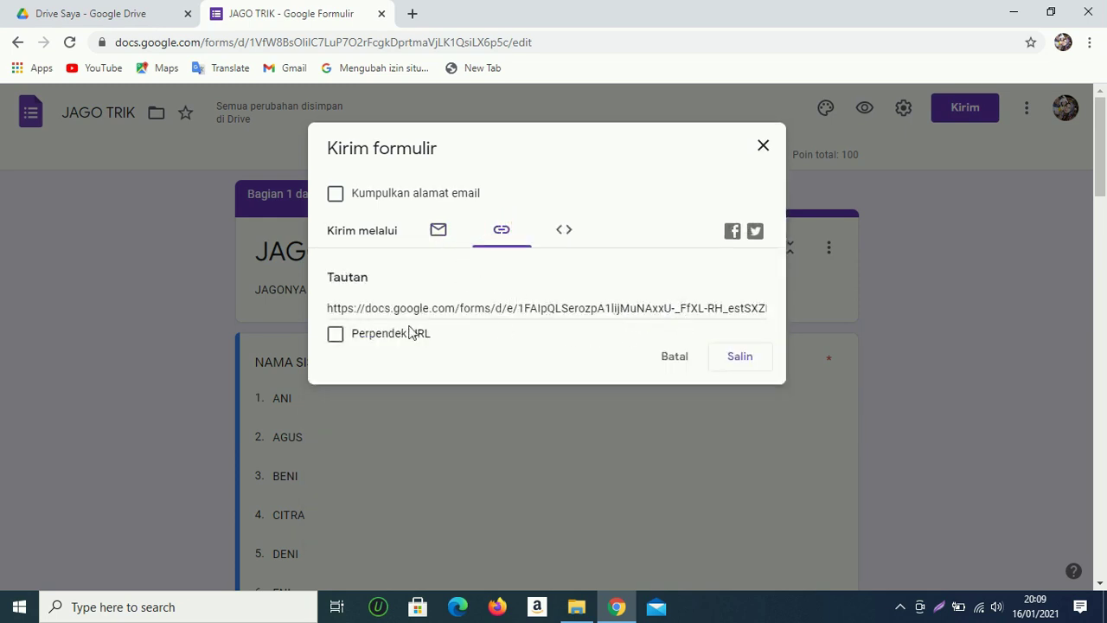
left_click(336, 335)
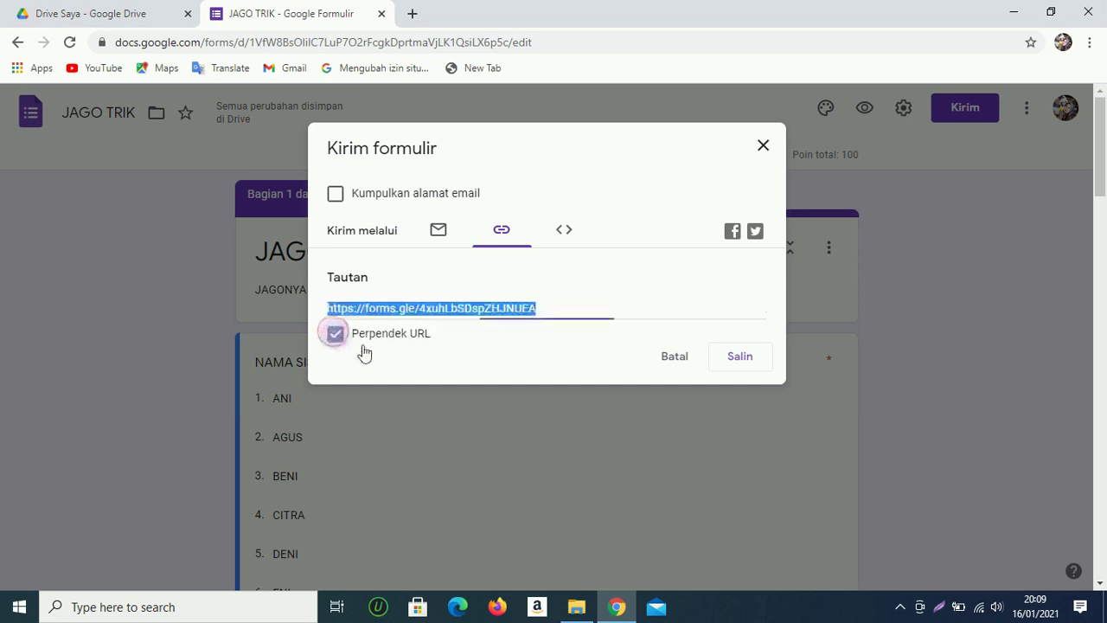
left_click(741, 363)
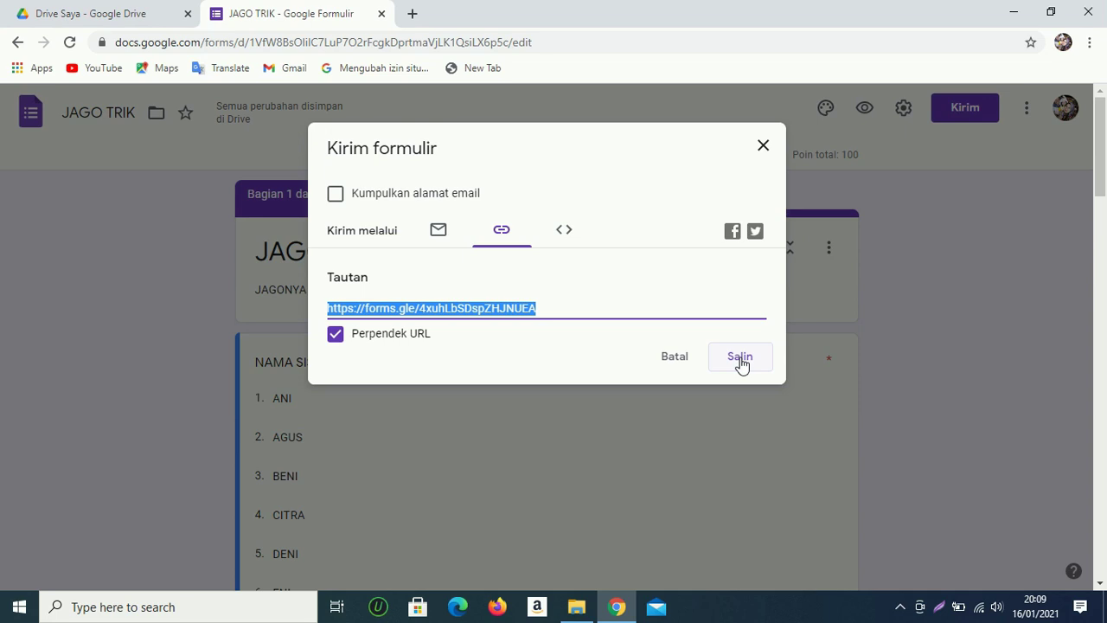
left_click(437, 231)
left_click(496, 228)
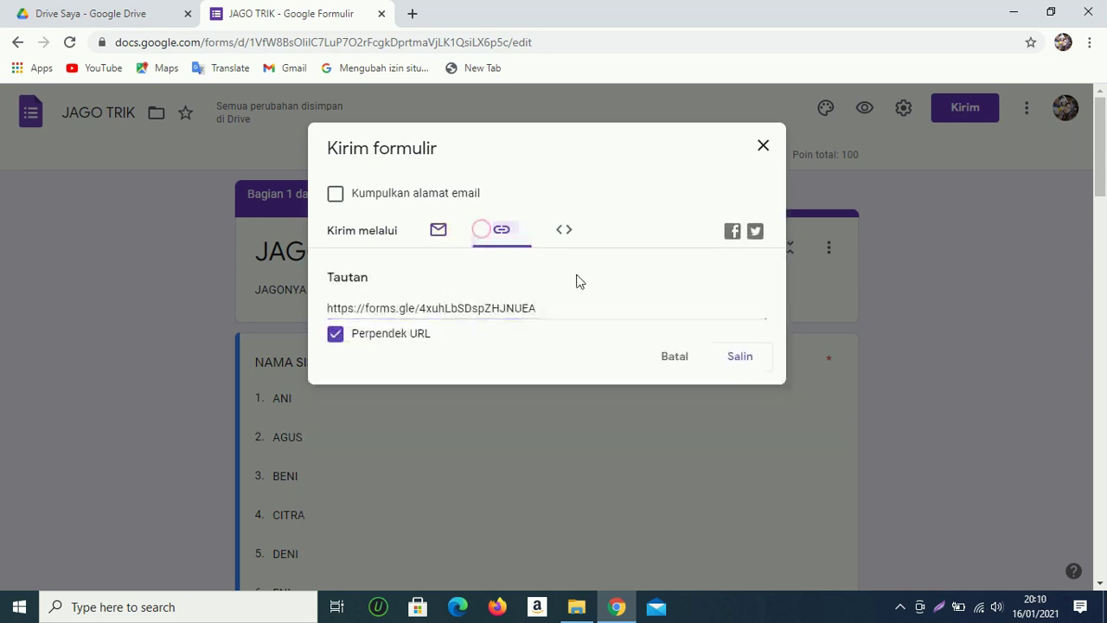
left_click(764, 148)
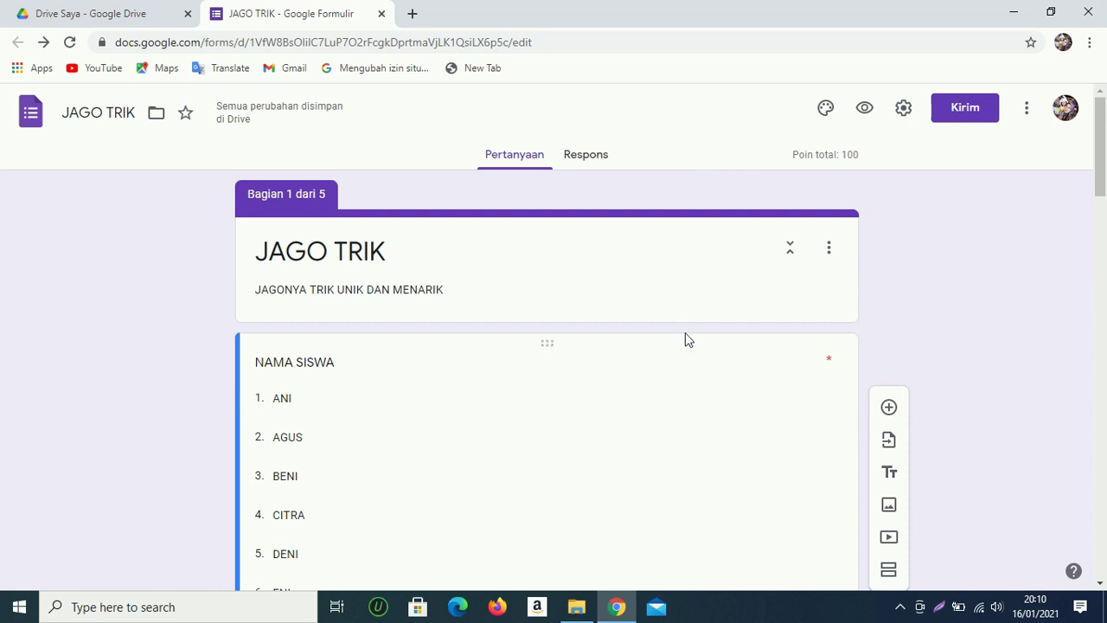
scroll(690, 339, "down", 8)
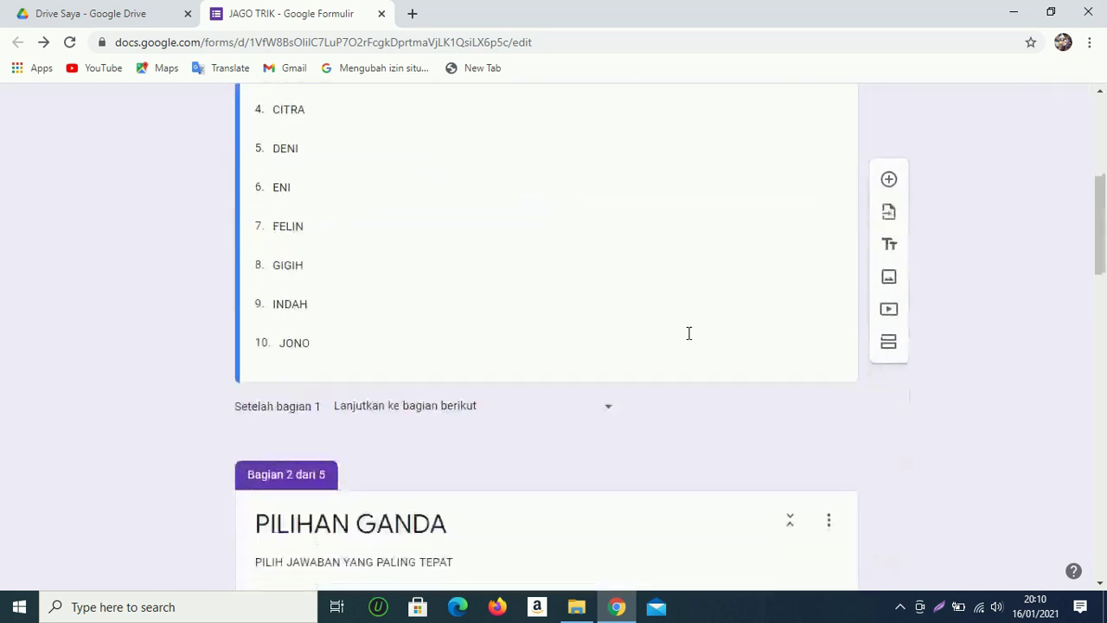
scroll(691, 339, "down", 1)
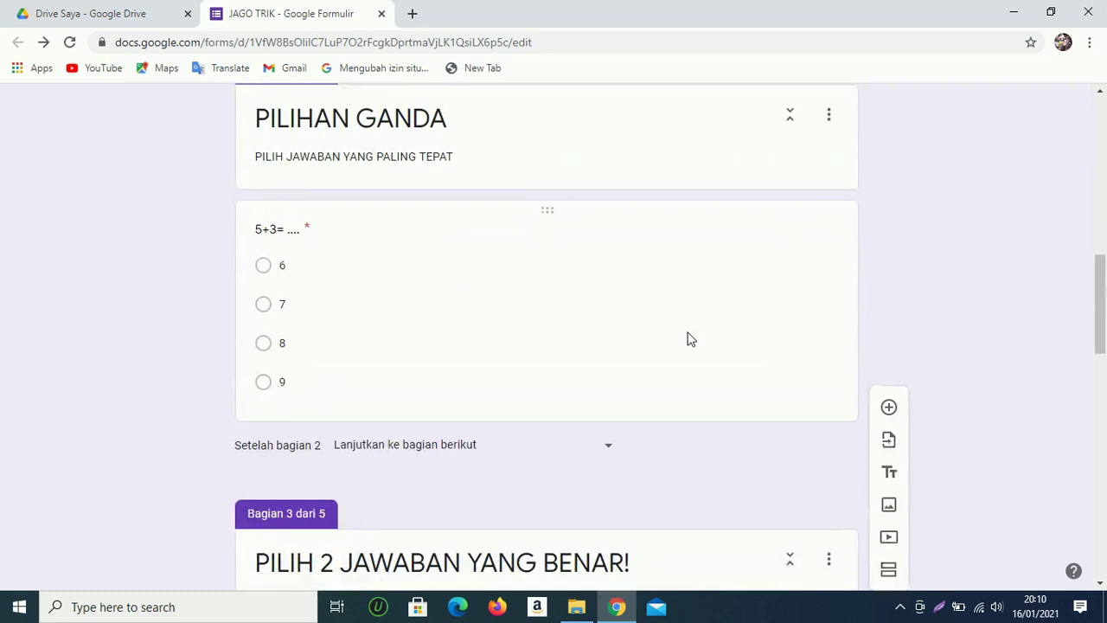